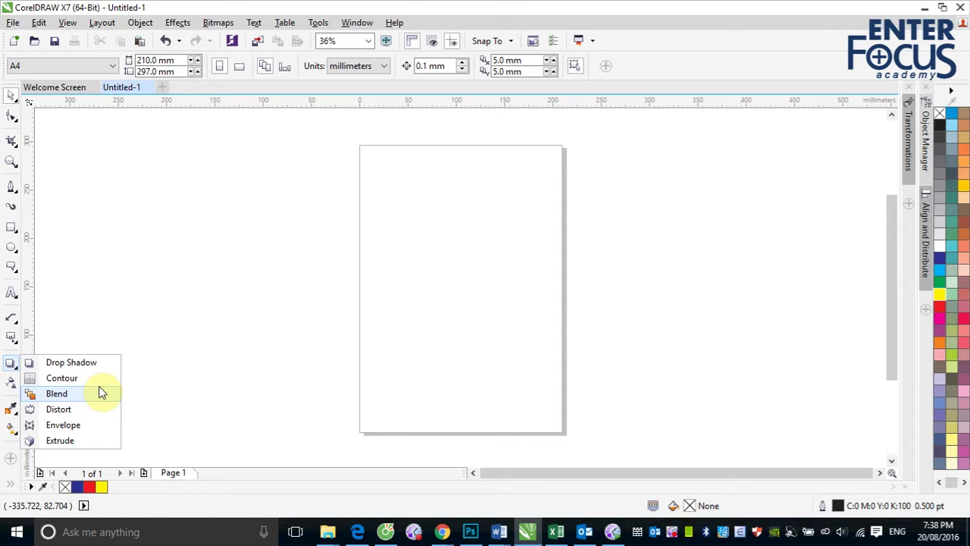
- Draw a rectangle about 143 × 128 mm on the lower page, fill it red and activate the Extrude tool
left_click(60, 222)
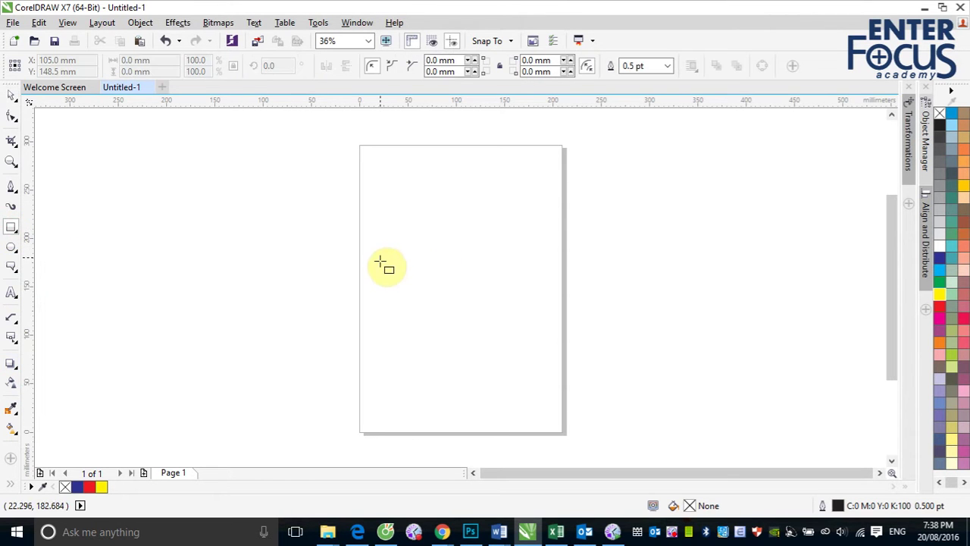
left_click_drag(381, 264, 519, 387)
left_click(940, 306)
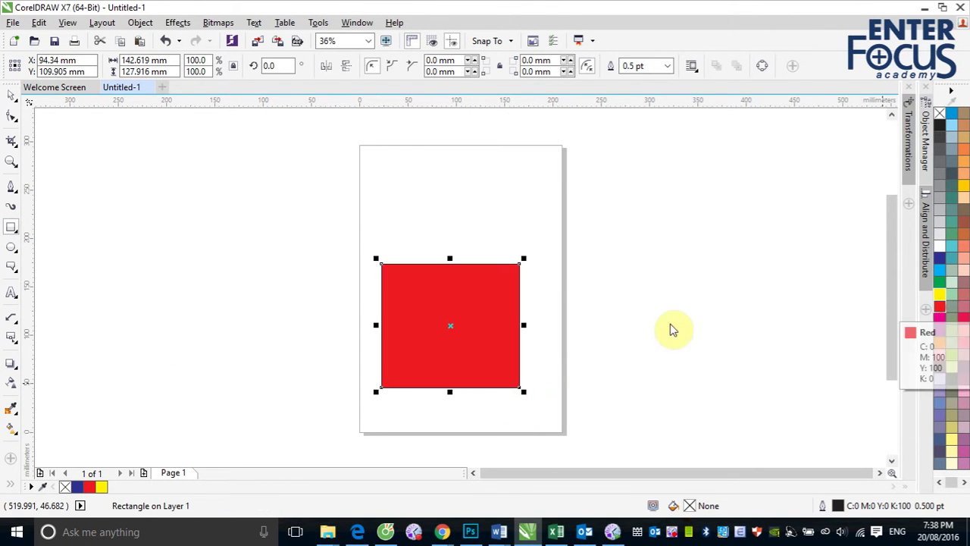
left_click(11, 362)
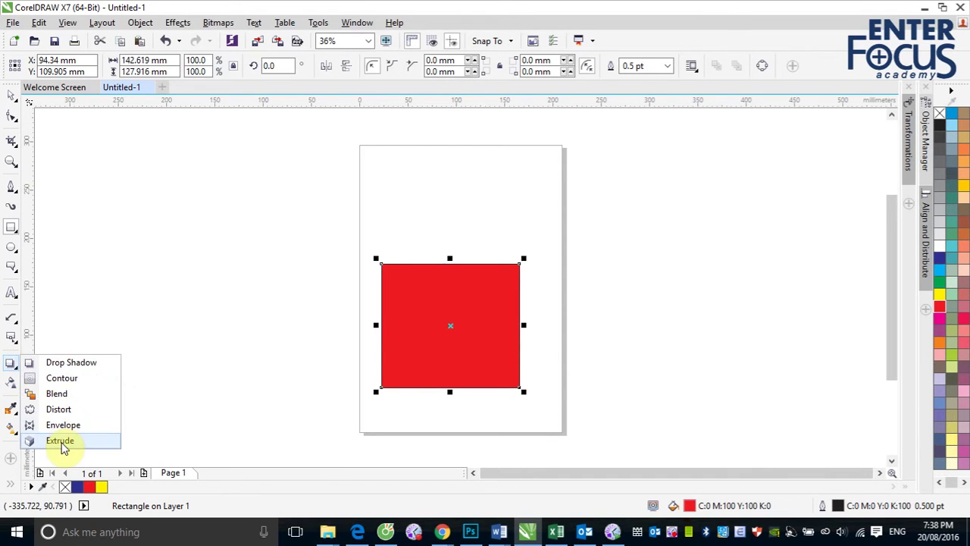
left_click(61, 442)
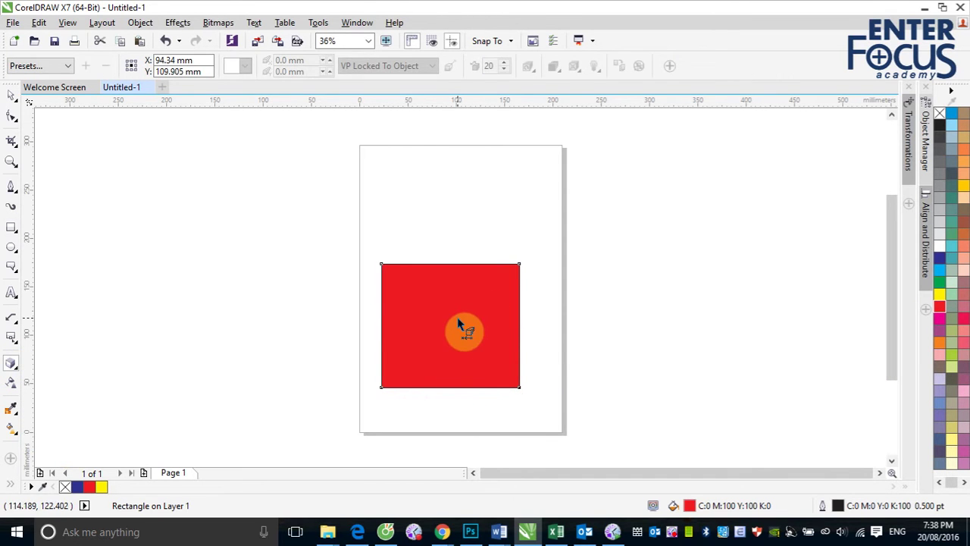
- Try the Extrude Bottom Left preset on the red rectangle, and undo it
left_click(70, 66)
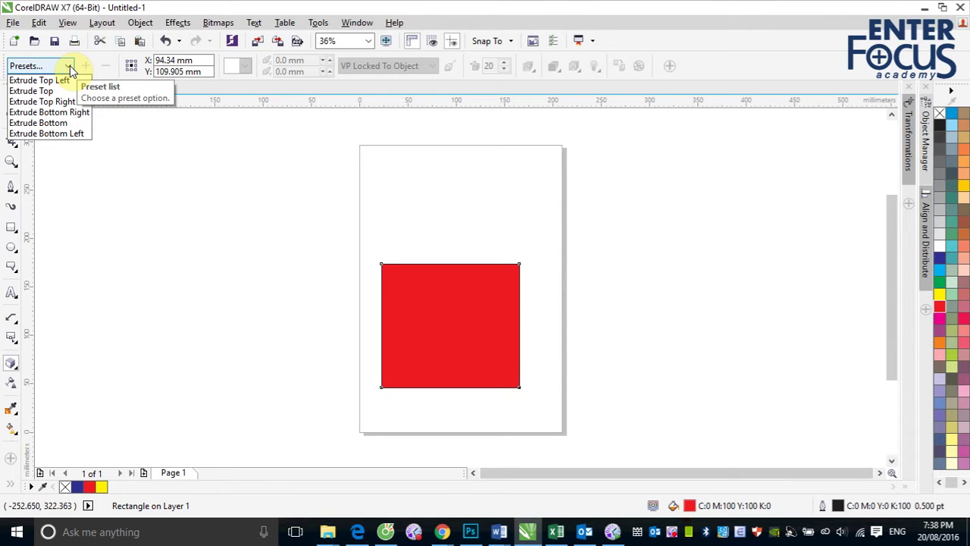
mouse_move(62, 83)
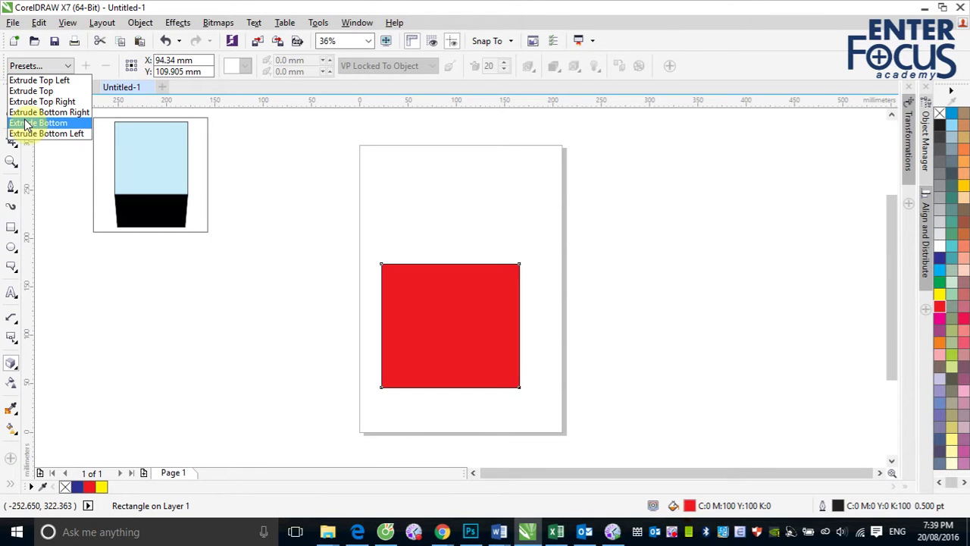
left_click(76, 134)
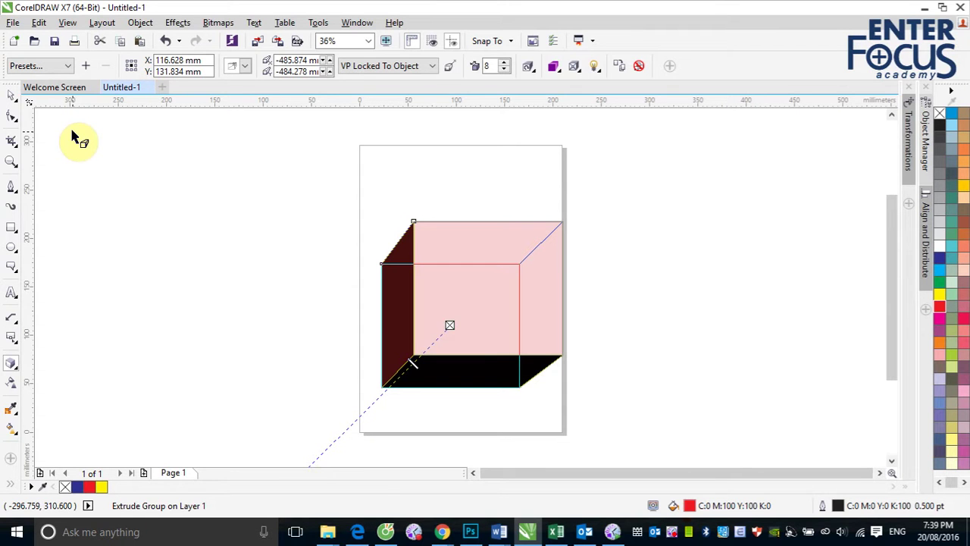
key("ctrl+z")
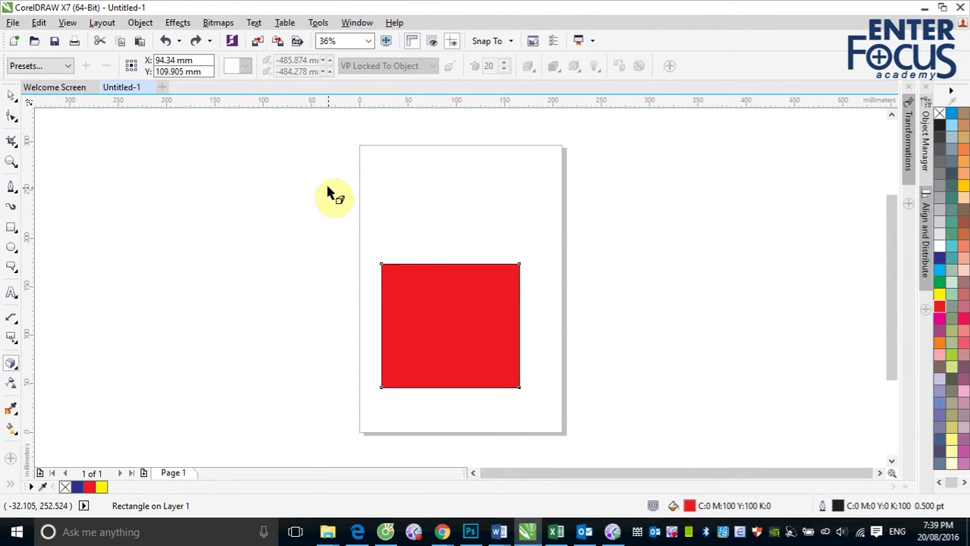
- Extrude the rectangle toward the upper right with its vanishing point at about 236, 157 mm and a depth of about 24
left_click_drag(475, 354, 717, 164)
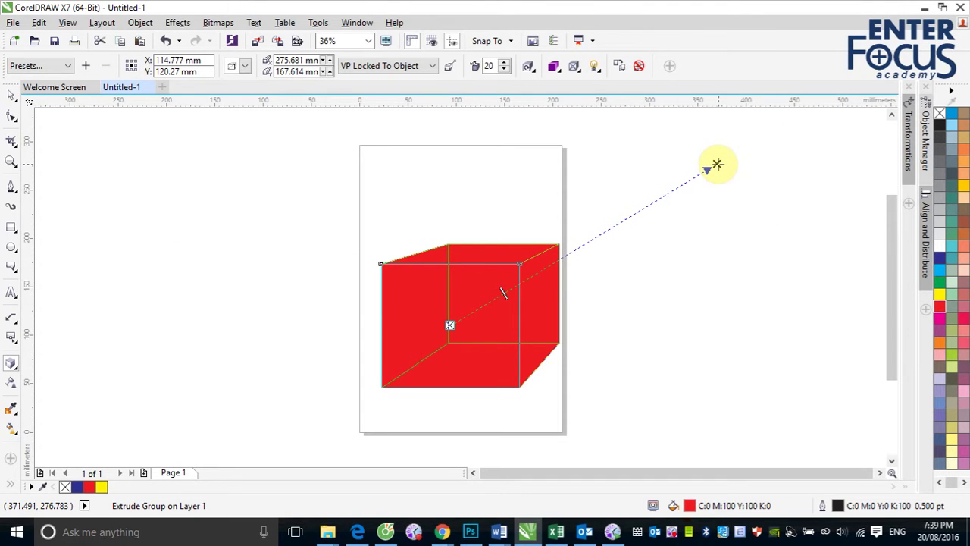
left_click_drag(718, 164, 678, 210)
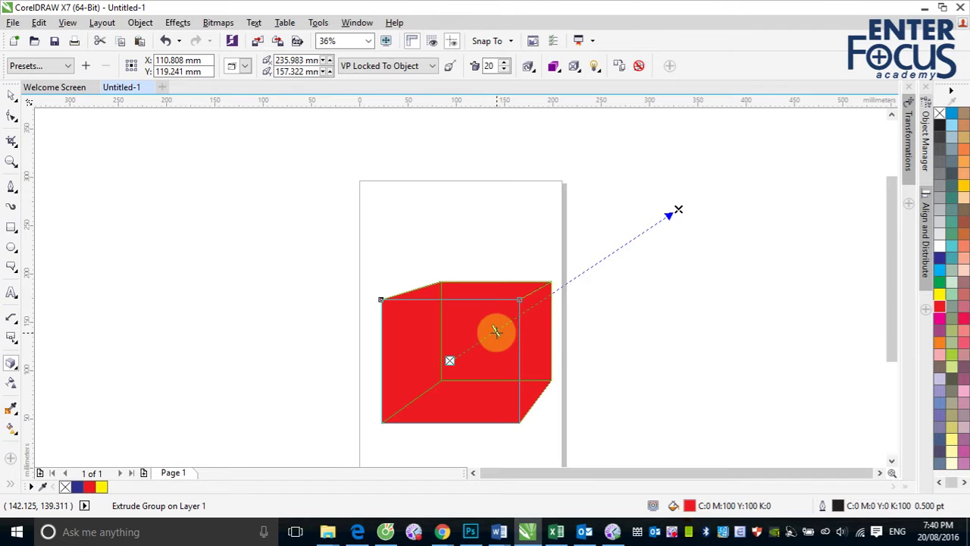
left_click_drag(496, 332, 460, 354)
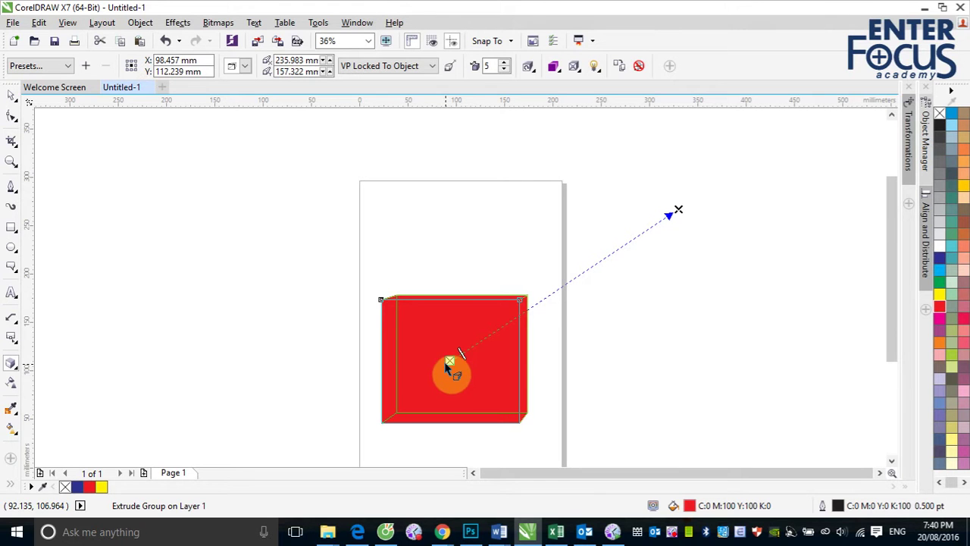
left_click_drag(462, 351, 568, 306)
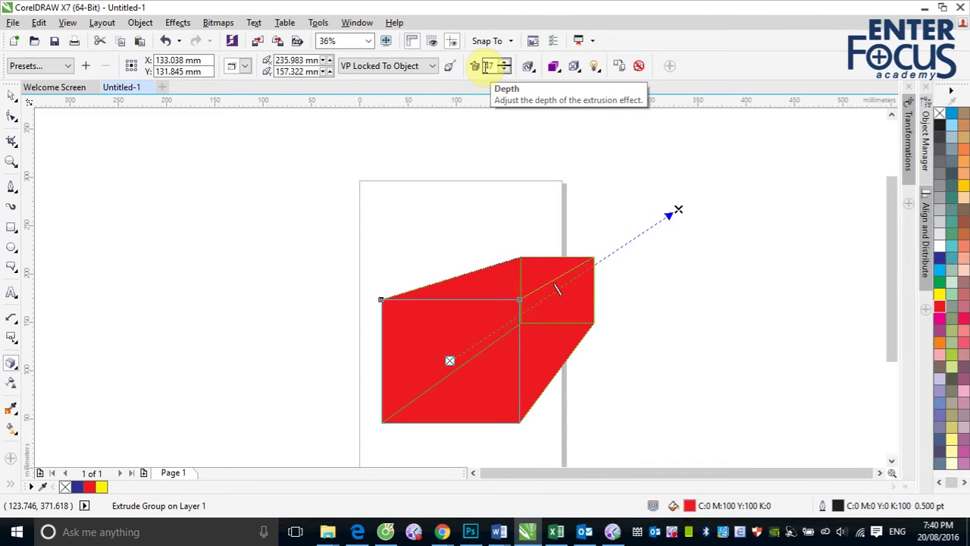
left_click_drag(558, 289, 504, 325)
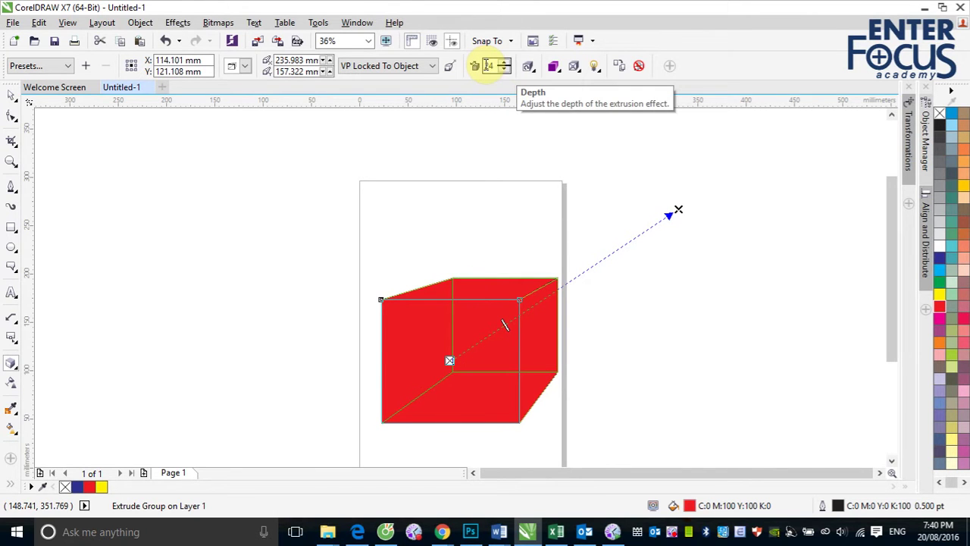
left_click(12, 95)
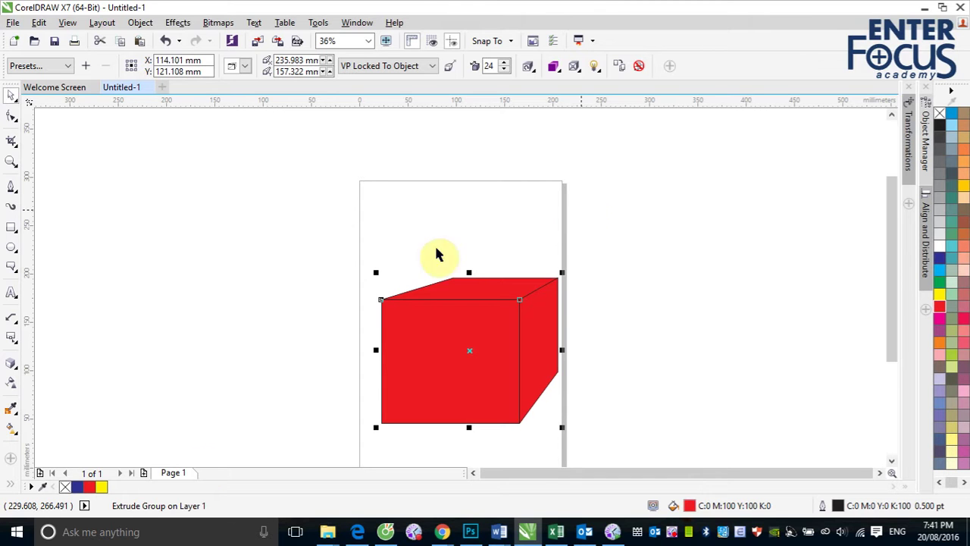
- Color the extruded sides of the box with a solid yellow fill
left_click(554, 68)
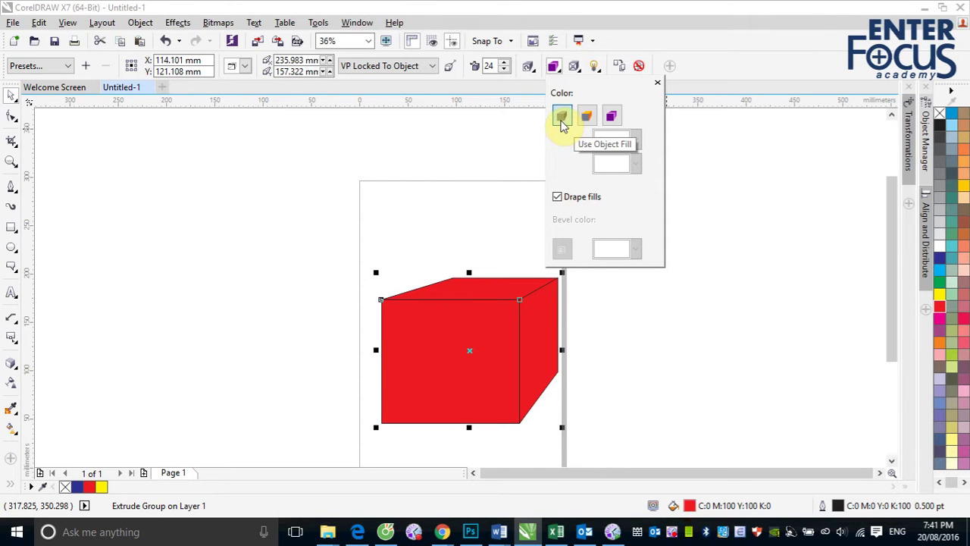
left_click(562, 124)
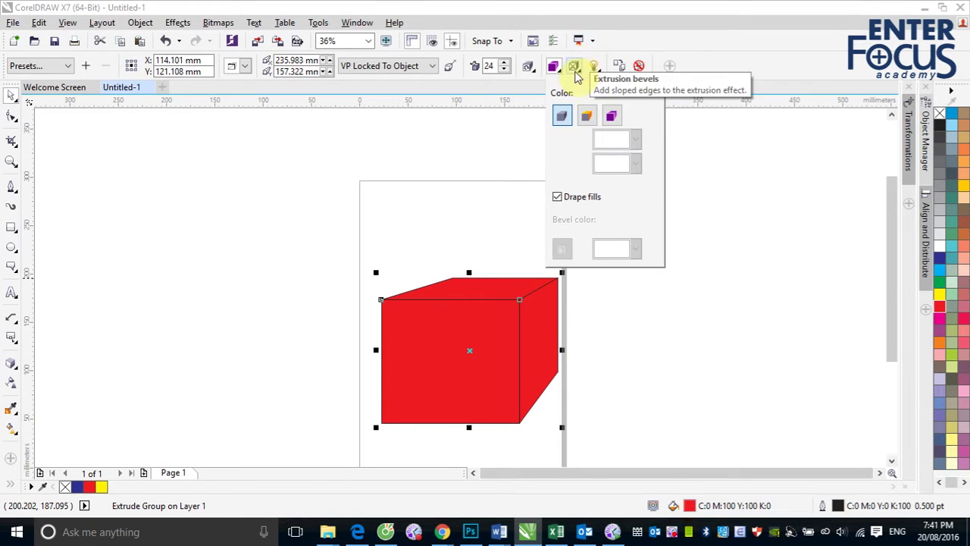
left_click(588, 120)
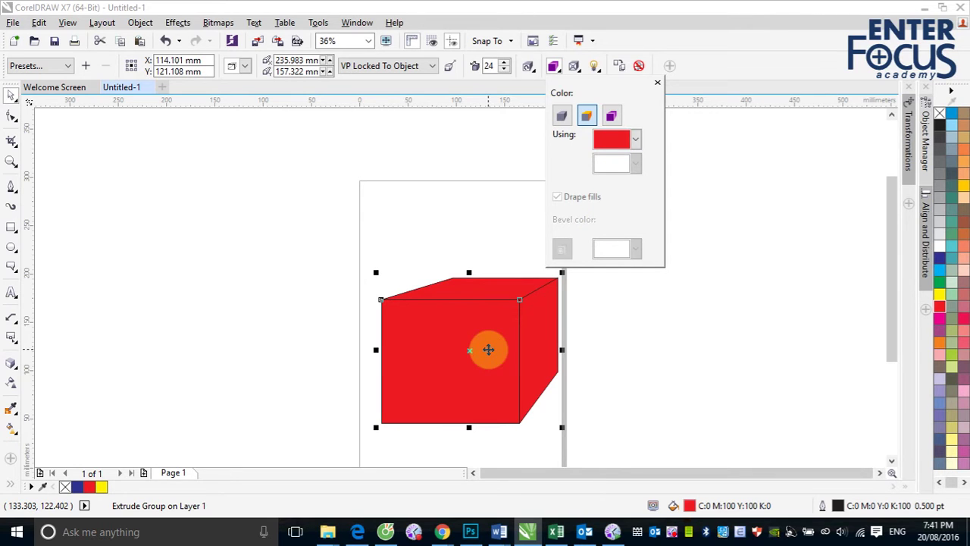
left_click(636, 138)
left_click(622, 156)
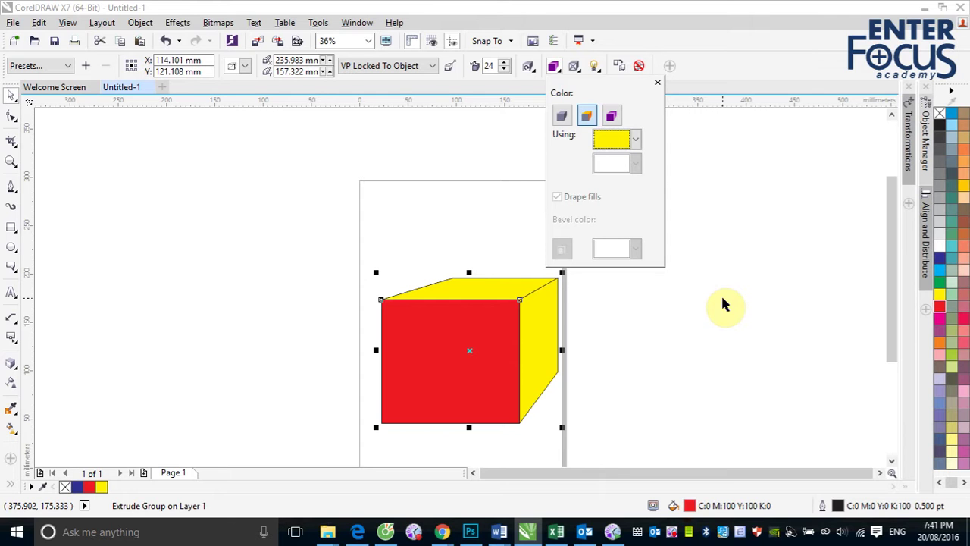
- Switch the extrusion to color shading and set its end color to medium gray
left_click(614, 117)
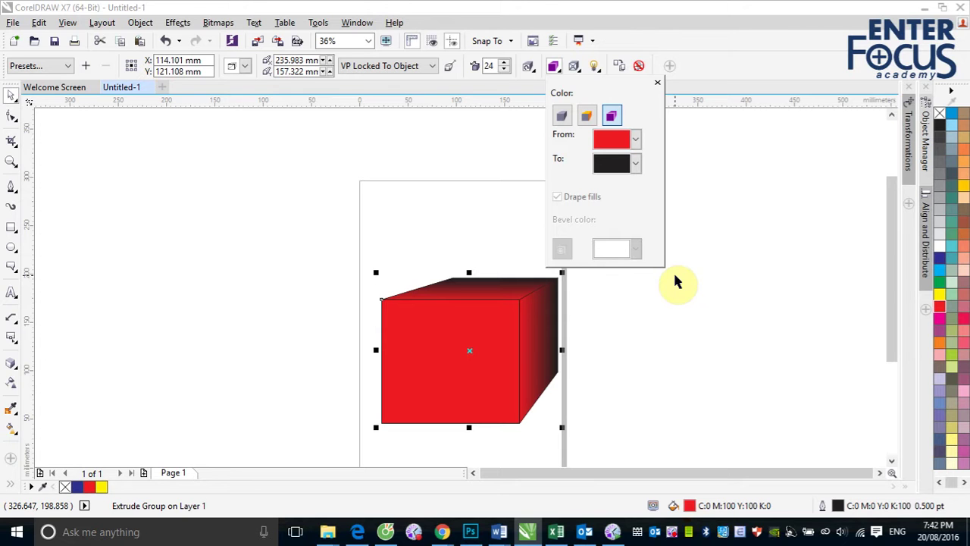
left_click(637, 163)
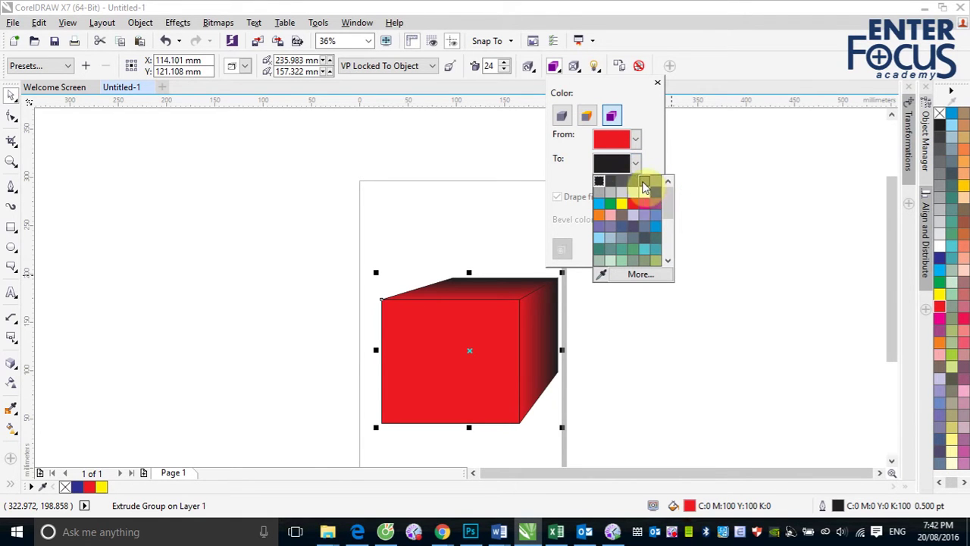
left_click(643, 183)
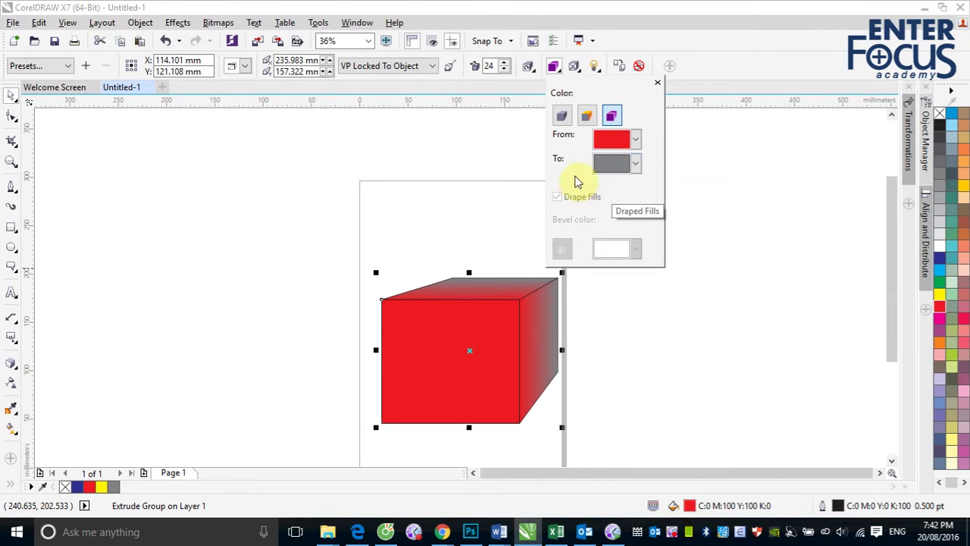
- Set the extrusion color back to Use Object Fill and close the color settings
left_click(561, 116)
left_click(524, 368)
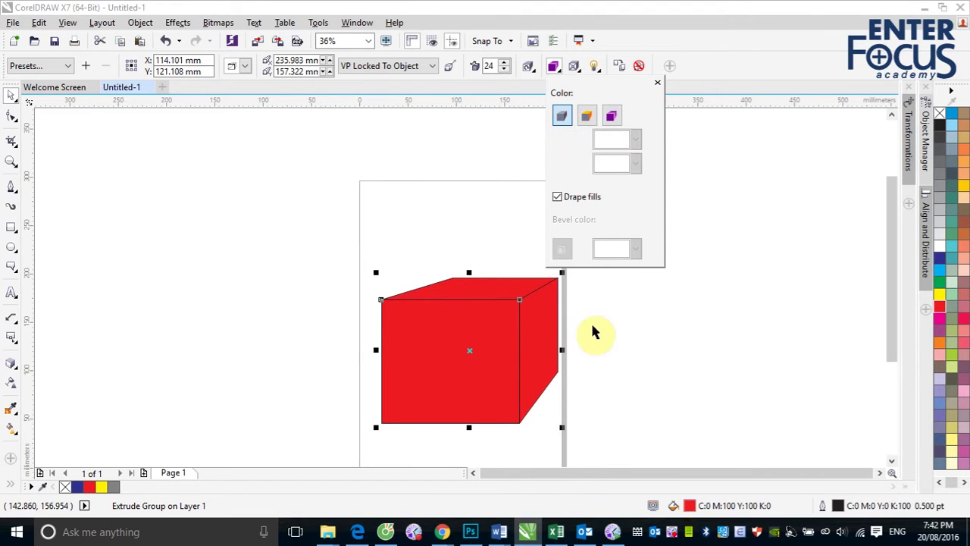
left_click(724, 66)
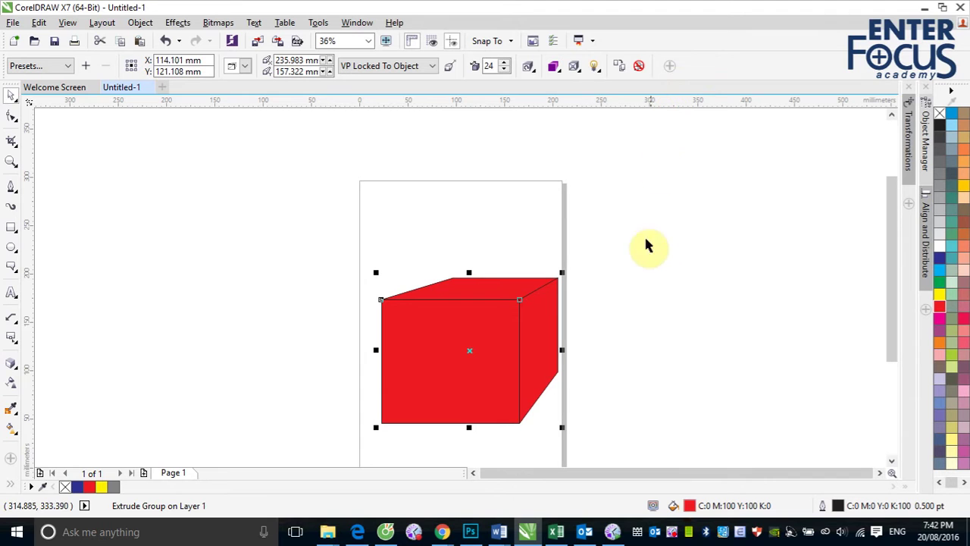
- Deselect the extruded box and select only its front control rectangle to see how it is identified
left_click(458, 294)
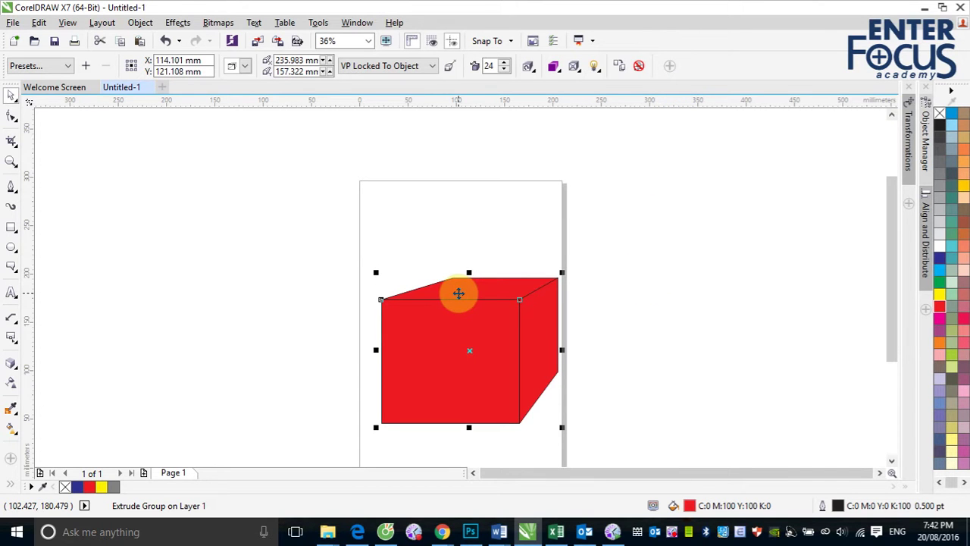
left_click(650, 331)
left_click(468, 352)
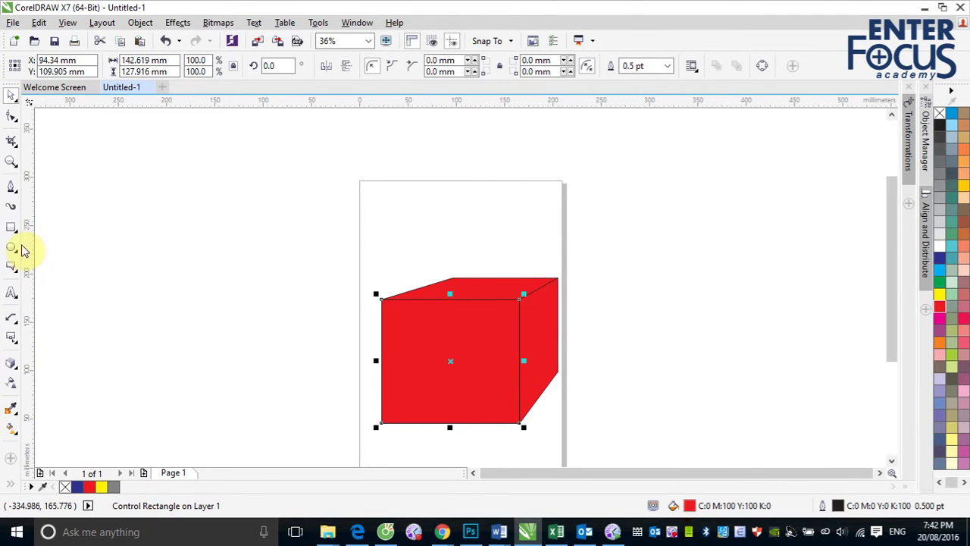
- Draw a second rectangle about 129 × 119 mm left of the page and fill it red
left_click(11, 227)
left_click_drag(161, 251, 287, 368)
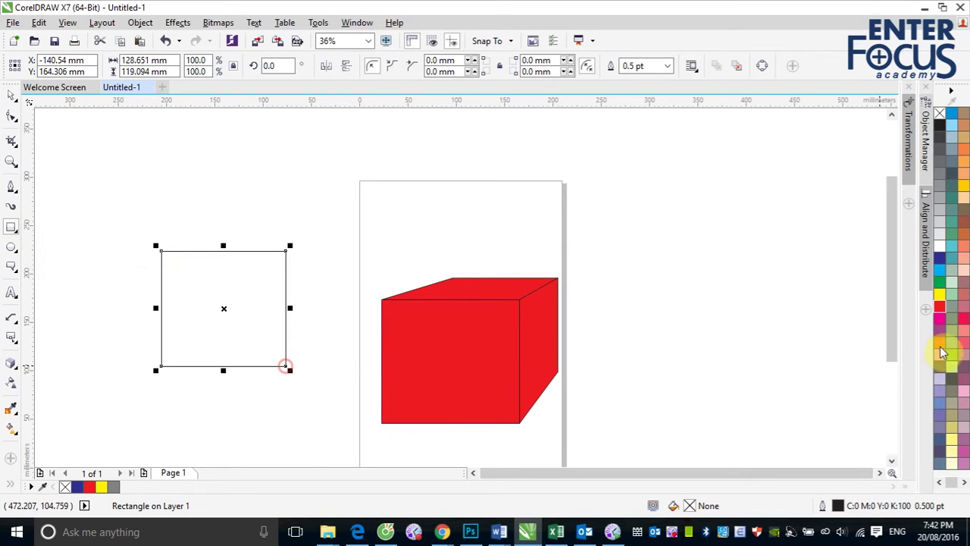
left_click(940, 313)
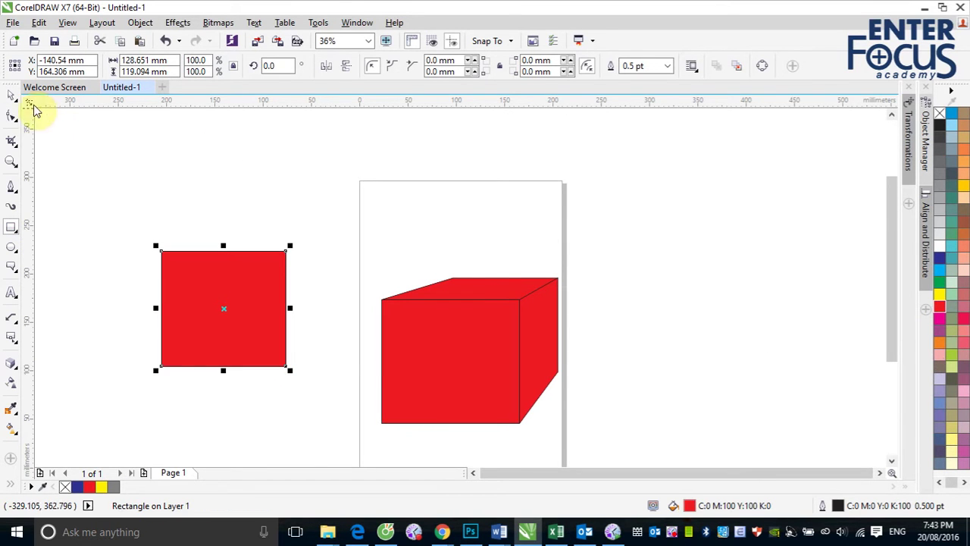
left_click(10, 96)
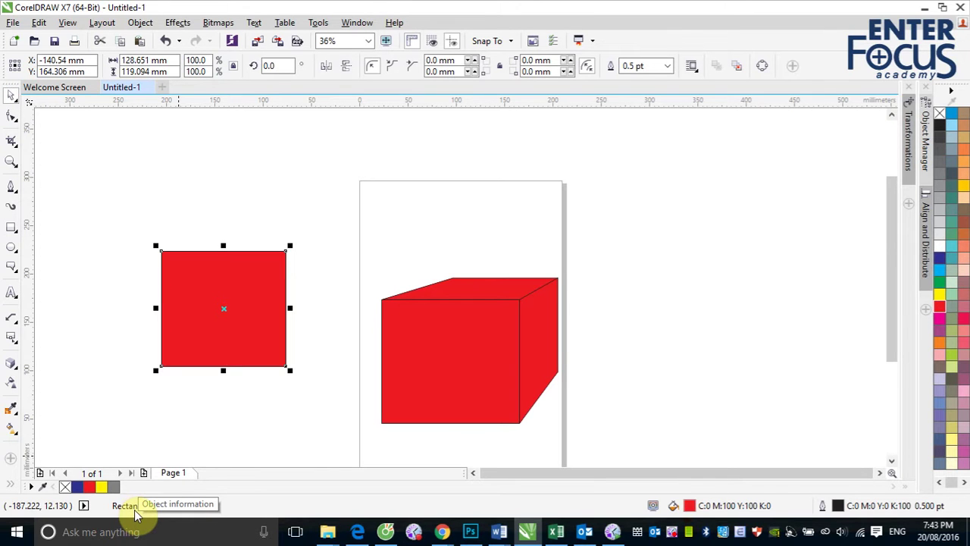
- Remove the fill from the extruded box's front control rectangle and deselect it
left_click(429, 374)
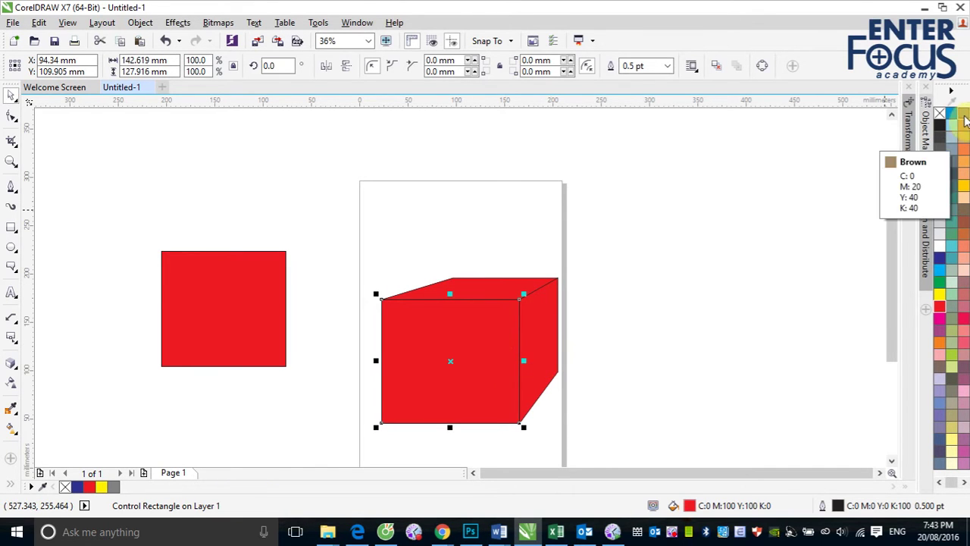
left_click(940, 114)
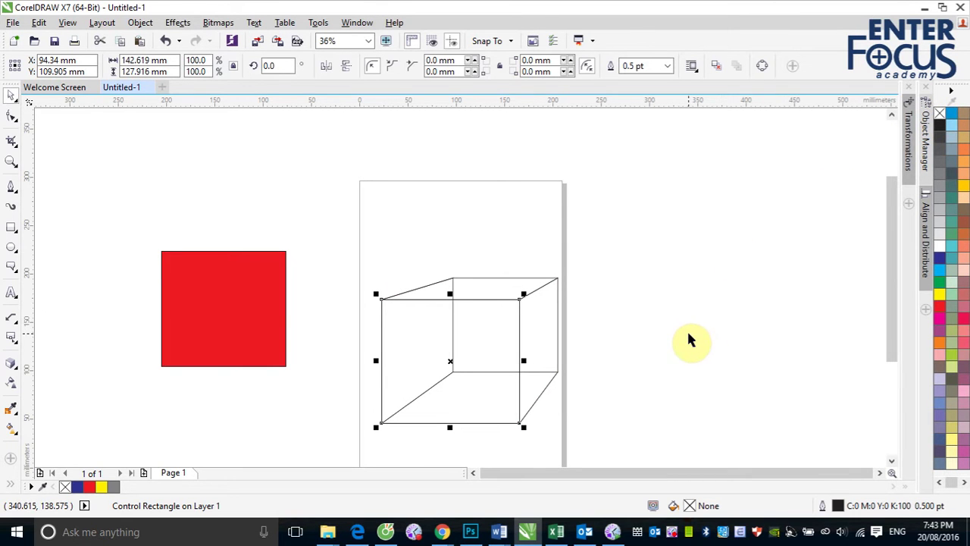
left_click(662, 337)
- Fill the extruded box's front control rectangle with red
left_click(485, 349)
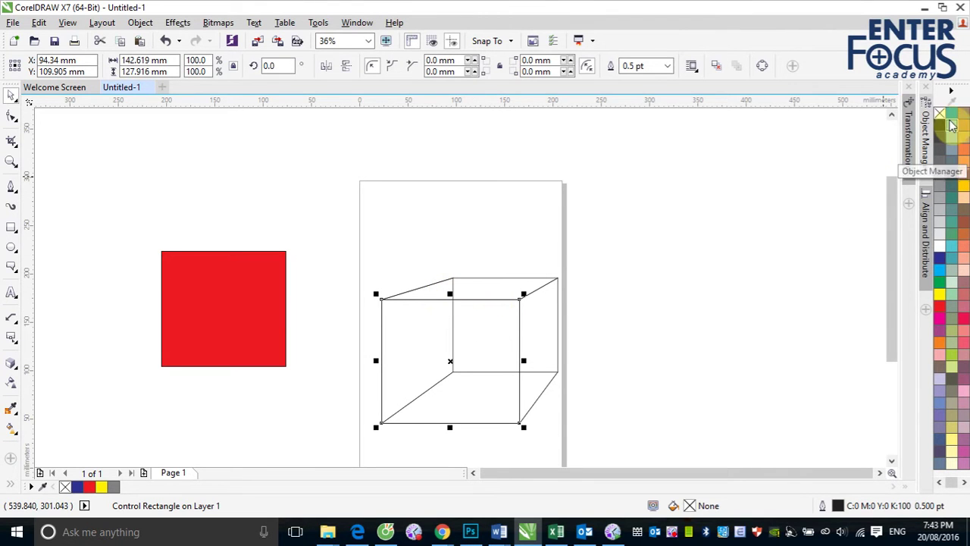
left_click(939, 295)
left_click(939, 305)
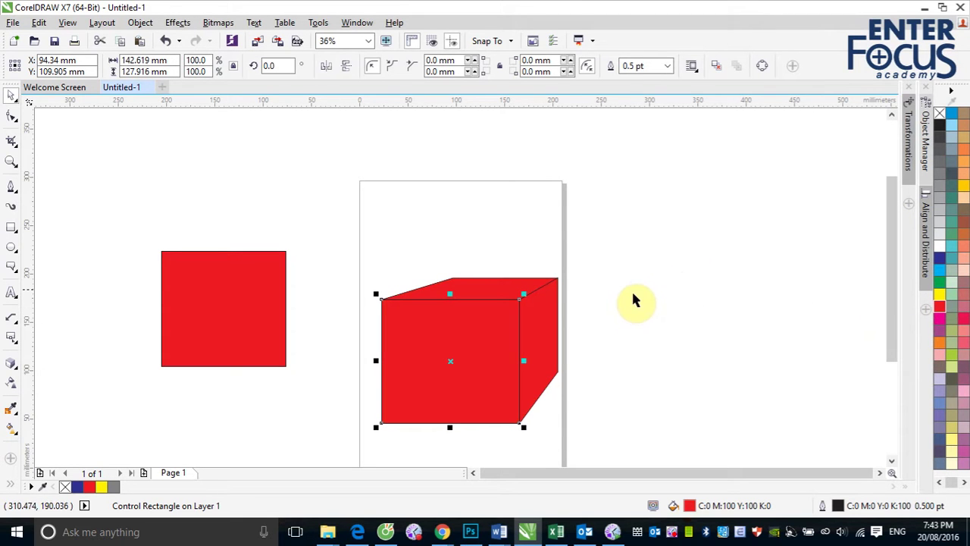
- Round the top-left corner of the box's control rectangle with a 30 mm radius
left_click(492, 323)
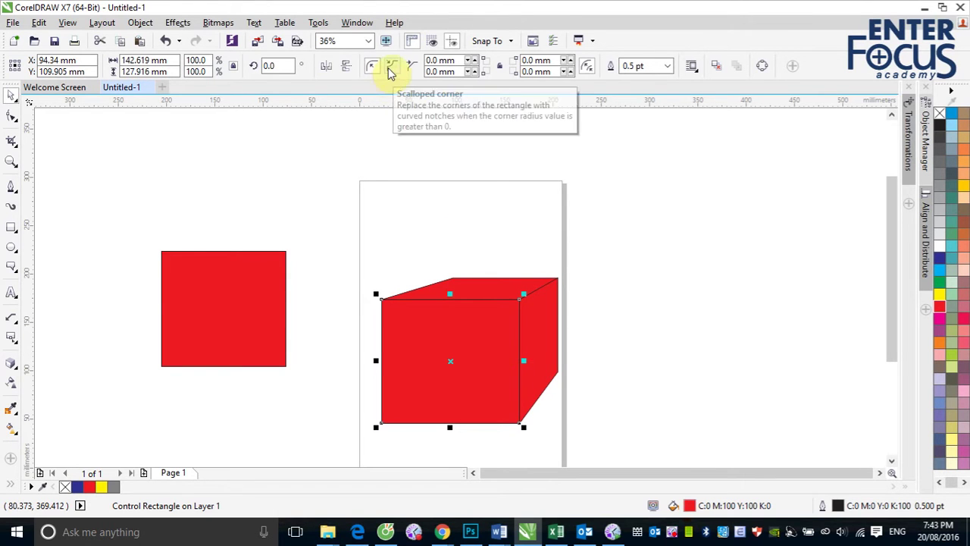
double_click(432, 63)
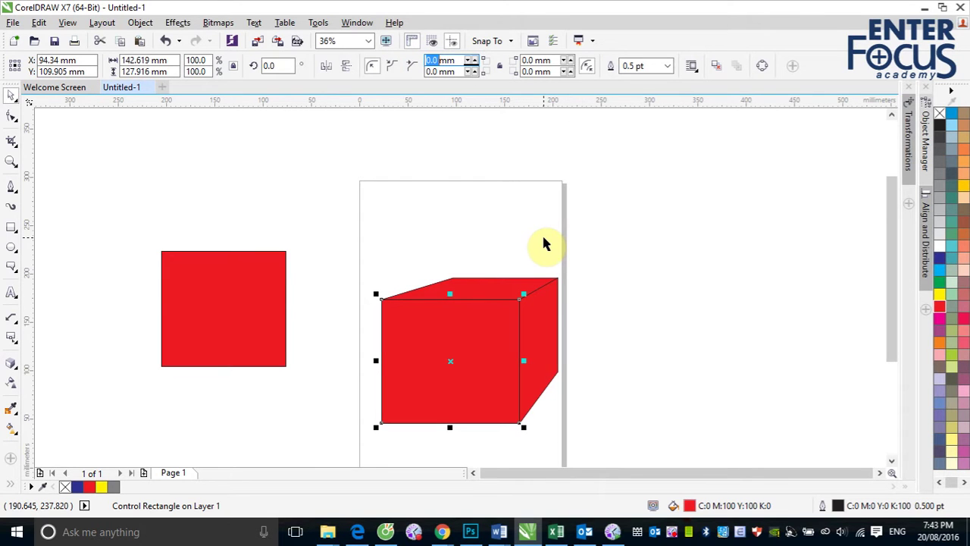
type("30")
key("Return")
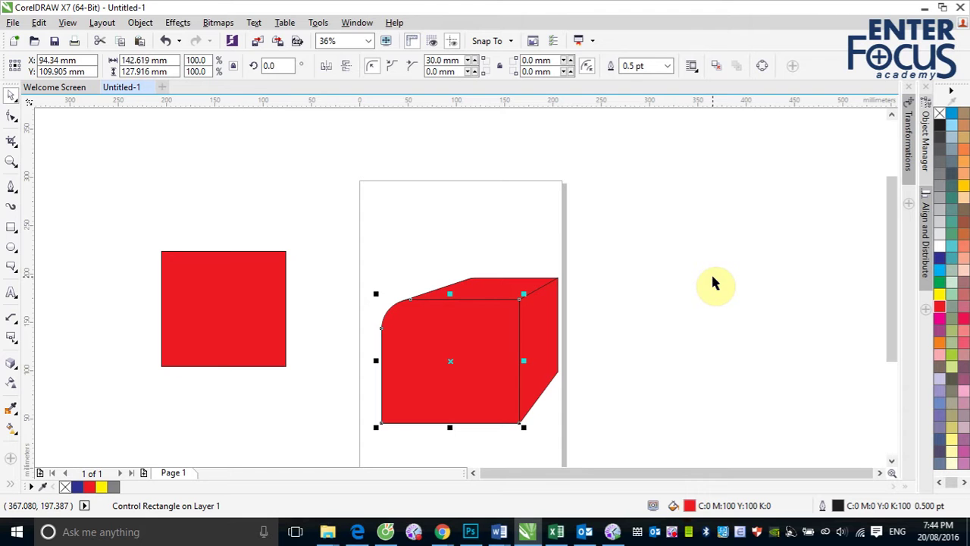
- Round the top-right corner of the box's control rectangle with a 50 mm radius
left_click(530, 60)
type("50")
key("Return")
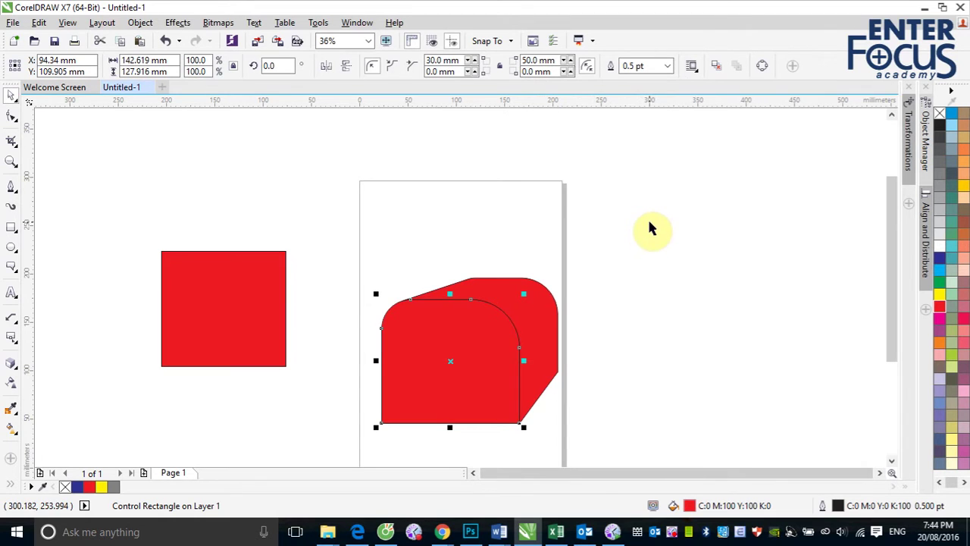
- Compare the selections of the box's control rectangle, its extrude group and the separate plain rectangle
left_click(413, 335)
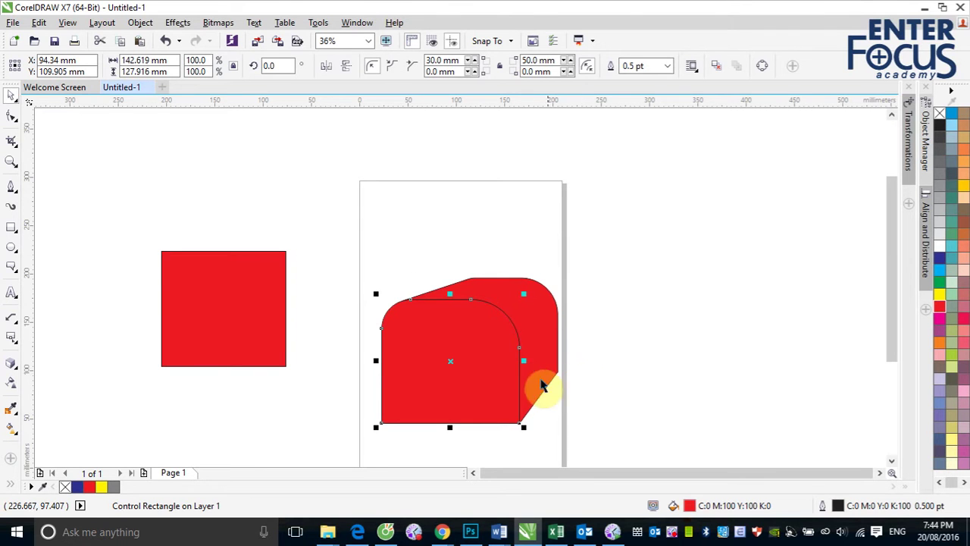
left_click(427, 312)
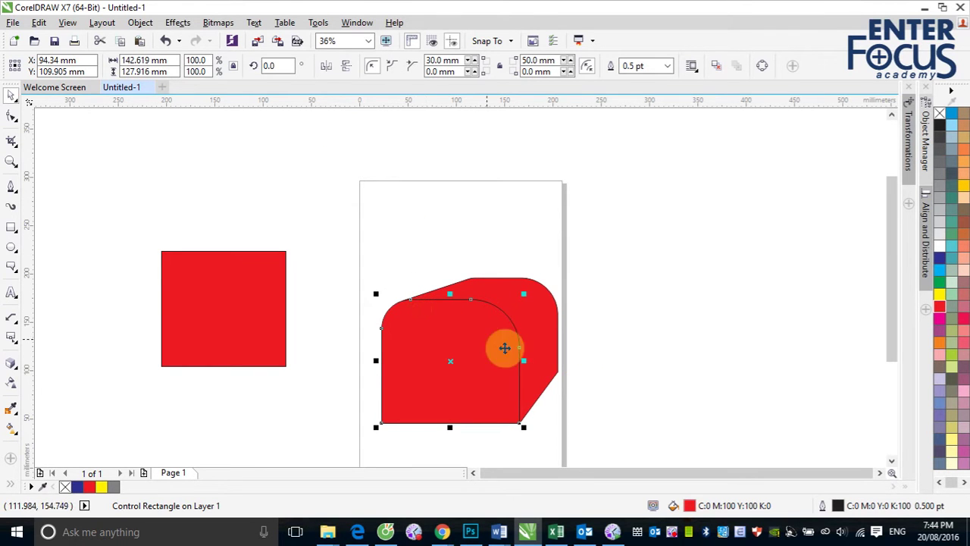
left_click(537, 325)
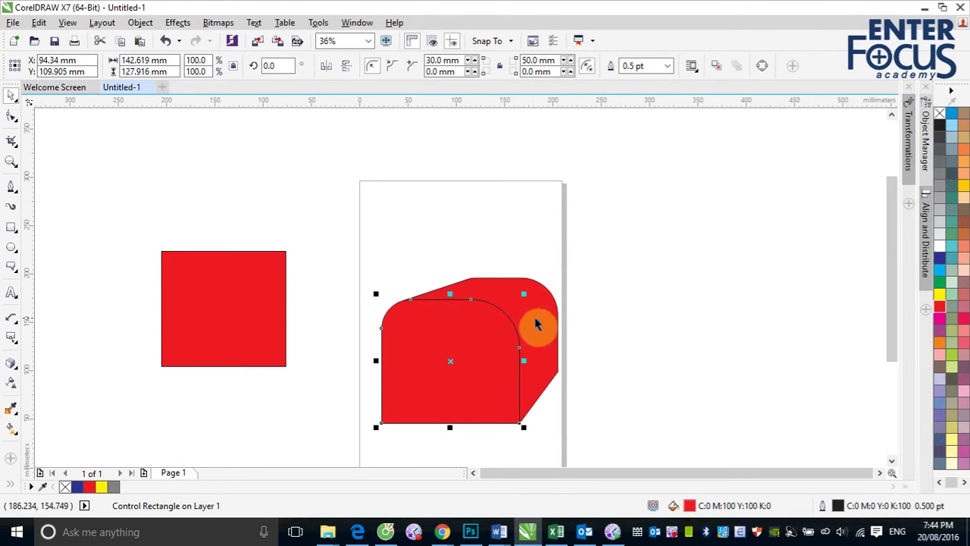
left_click(542, 331)
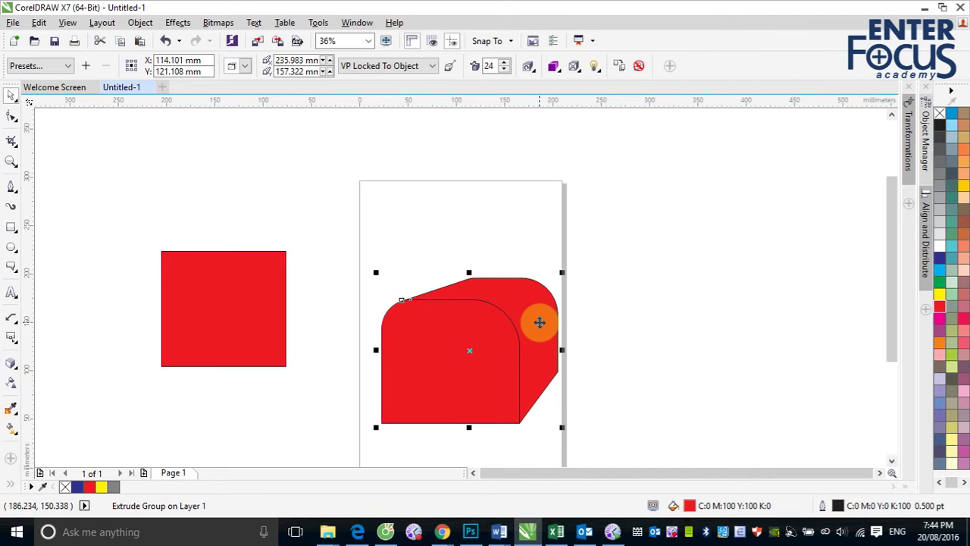
left_click(465, 347)
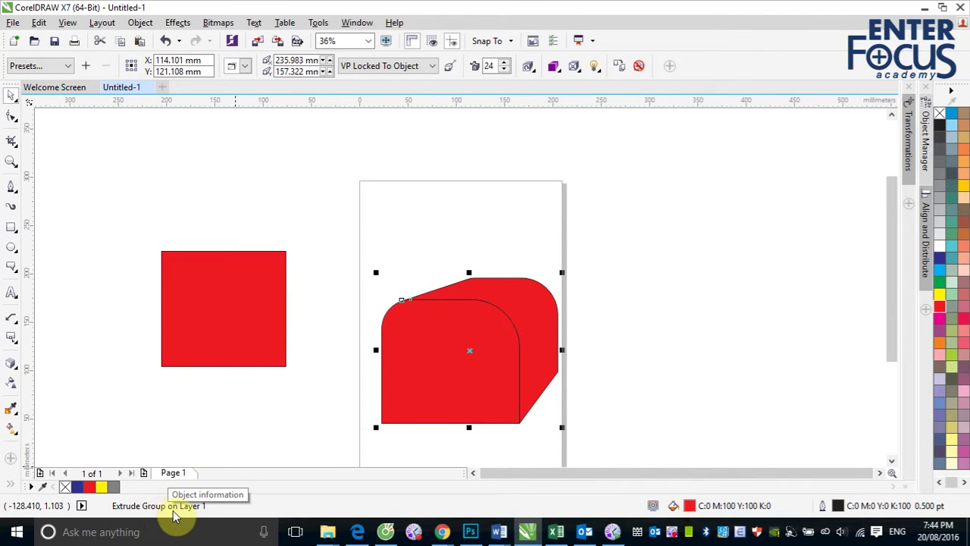
left_click(648, 317)
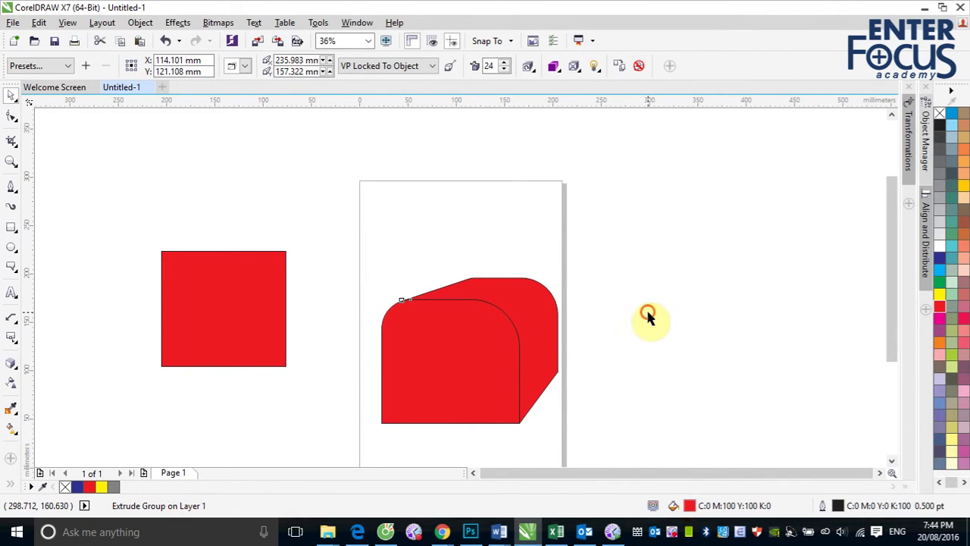
left_click(448, 357)
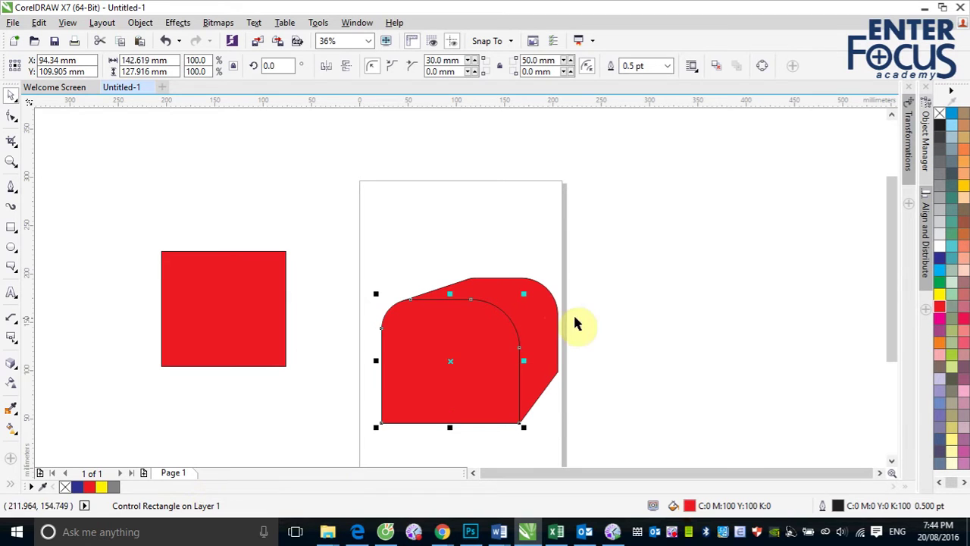
left_click(638, 311)
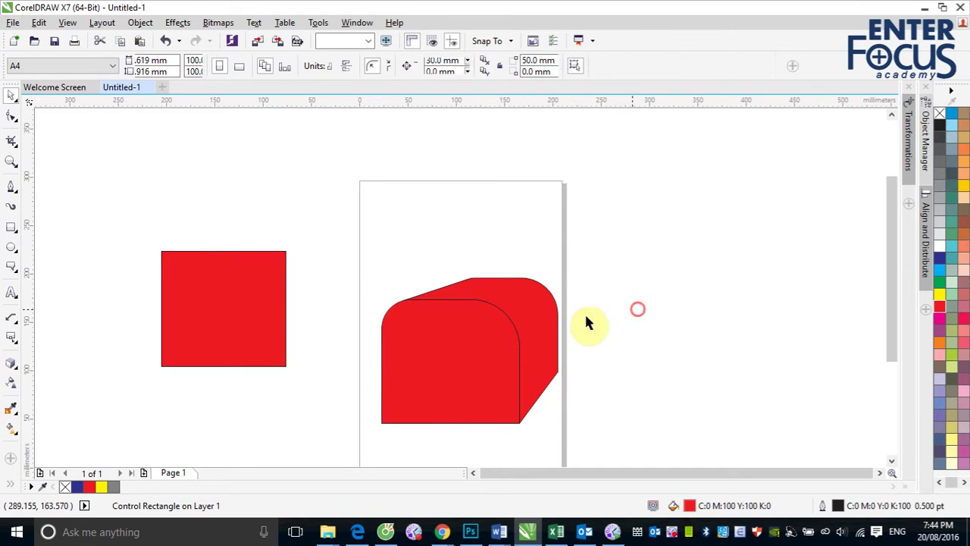
left_click(539, 343)
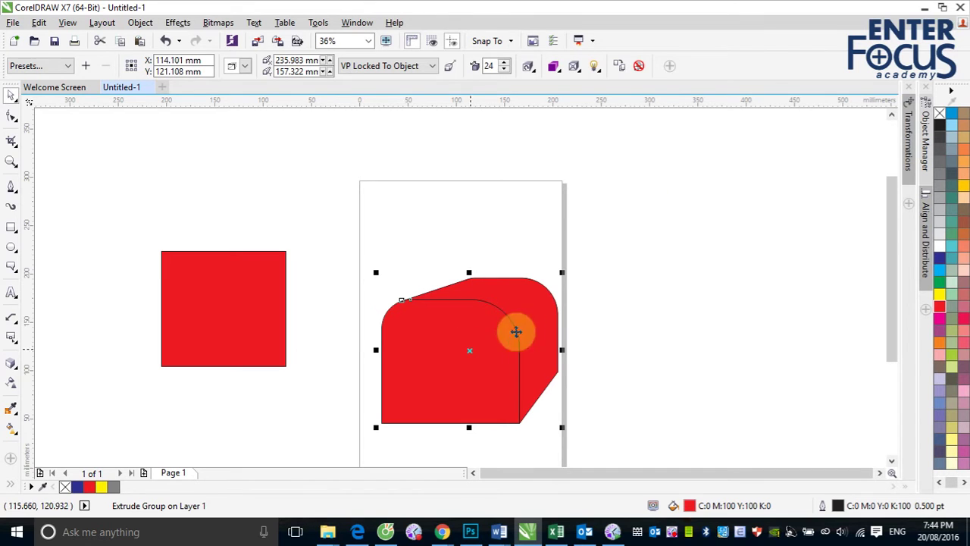
left_click(254, 281)
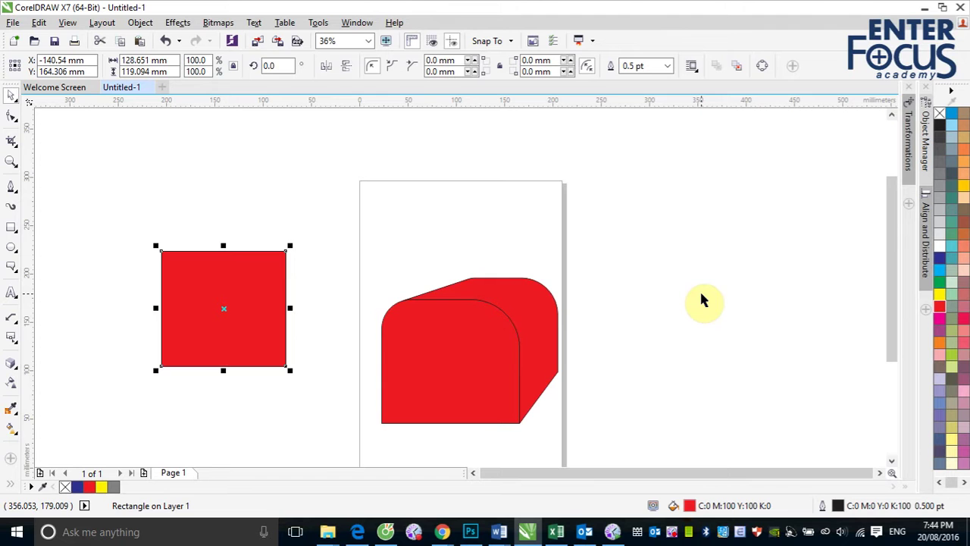
left_click(266, 290)
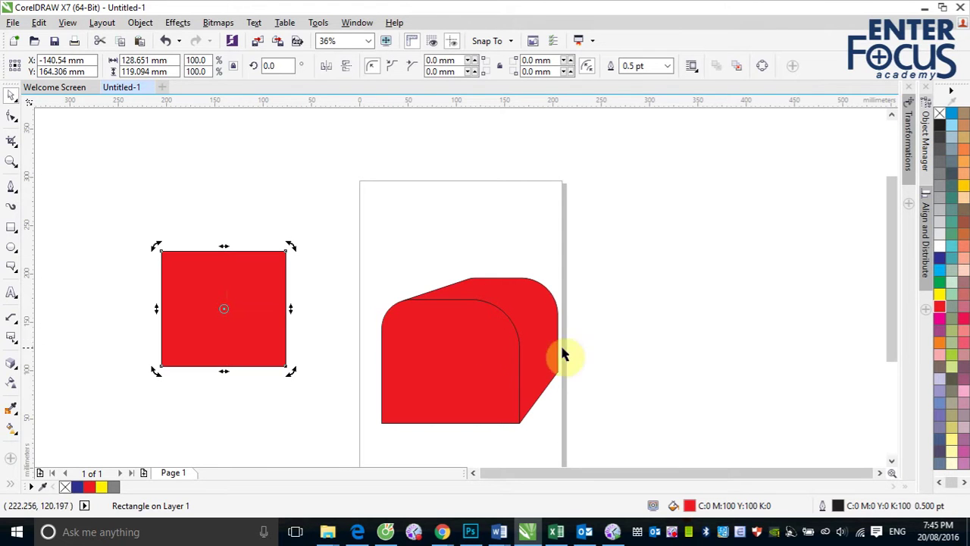
- Rotate the extrude group clockwise in the page plane, and undo the rotation
left_click(540, 341)
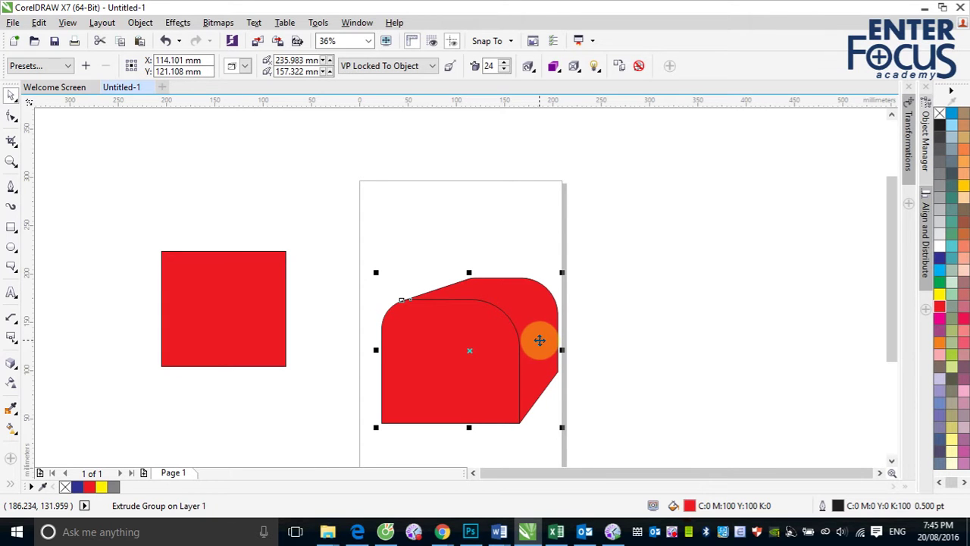
left_click(539, 340)
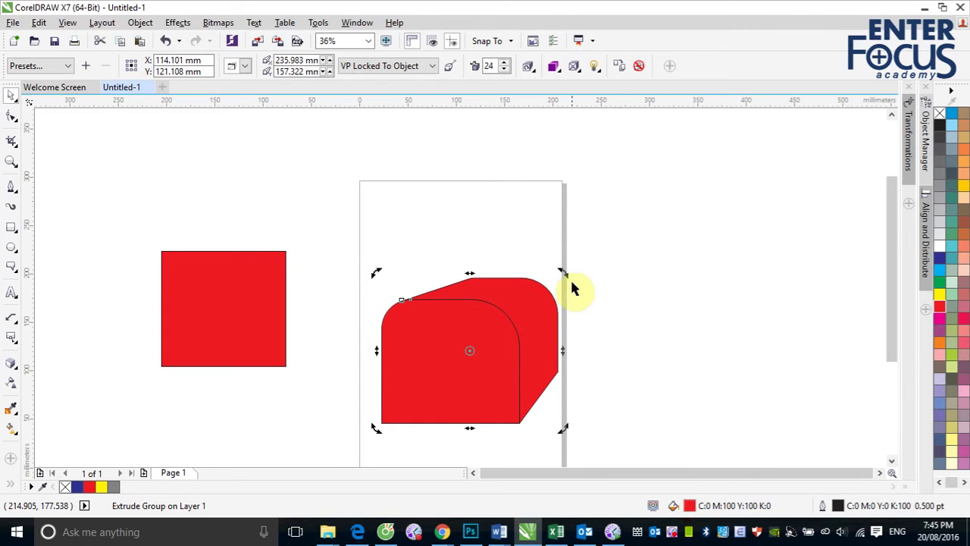
left_click_drag(566, 270, 551, 429)
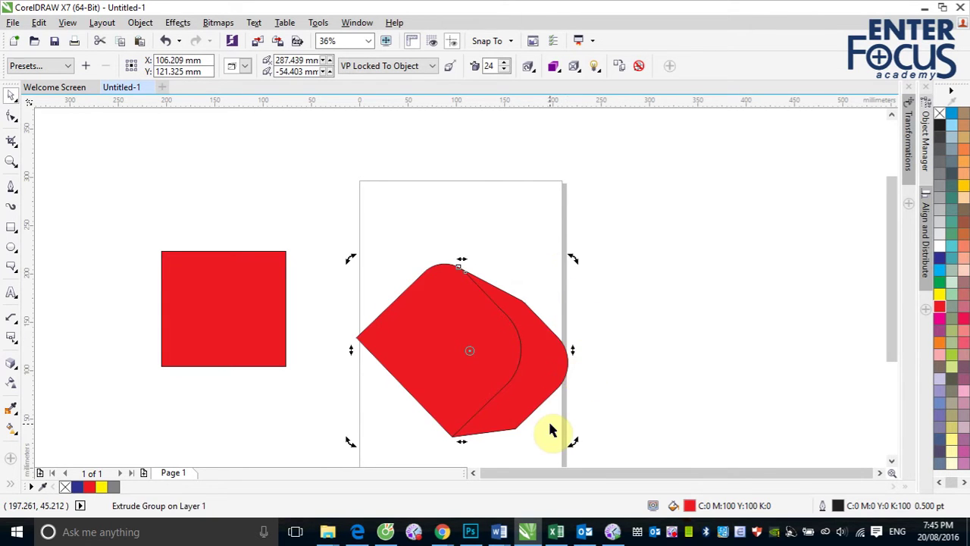
left_click(500, 404)
key("ctrl+z")
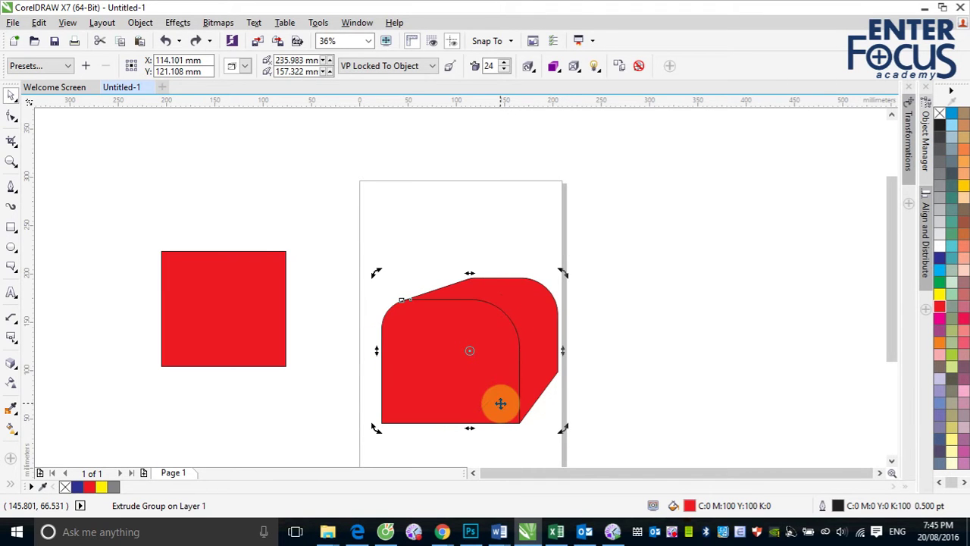
- Enter interactive extrude editing for the box and tilt it freely in 3D with the rotation handles
left_click(539, 330)
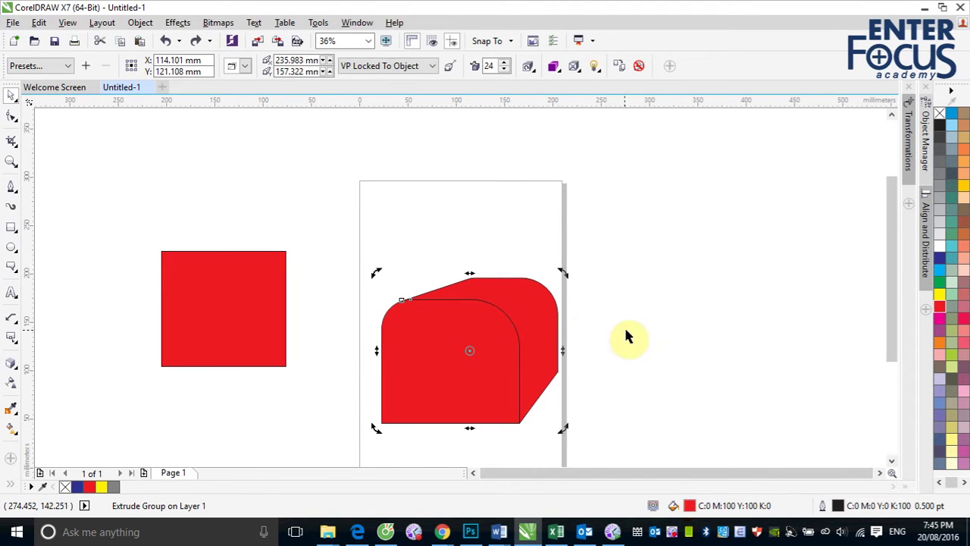
double_click(530, 340)
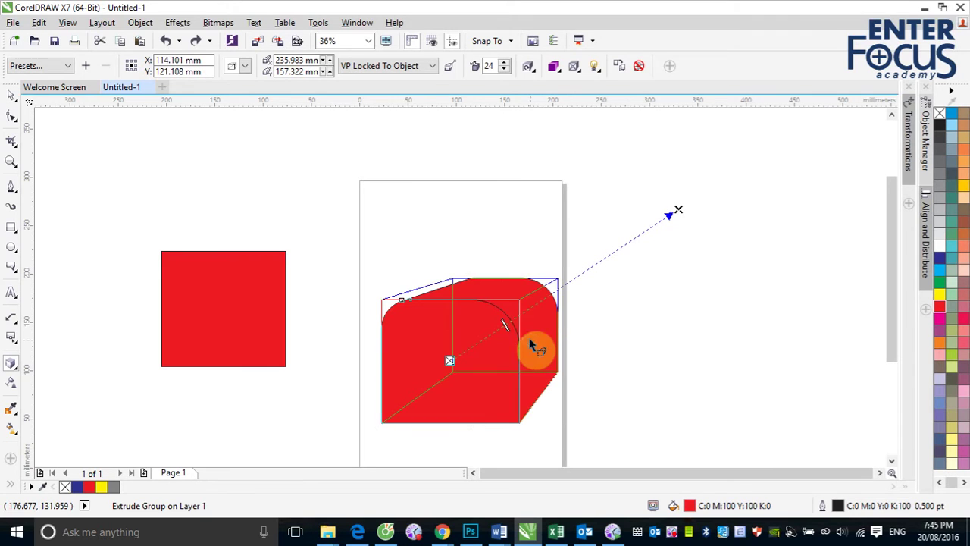
left_click(537, 346)
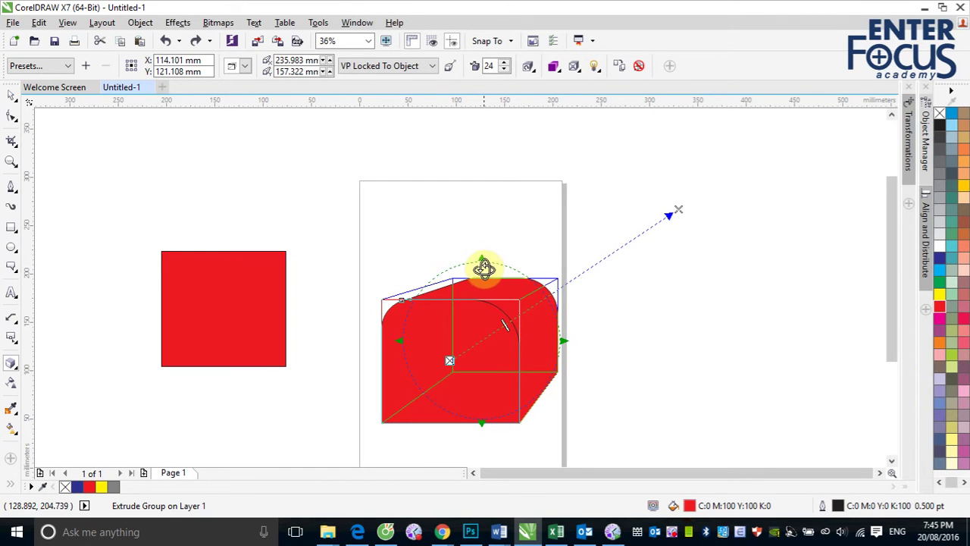
left_click_drag(461, 265, 485, 396)
left_click(551, 381)
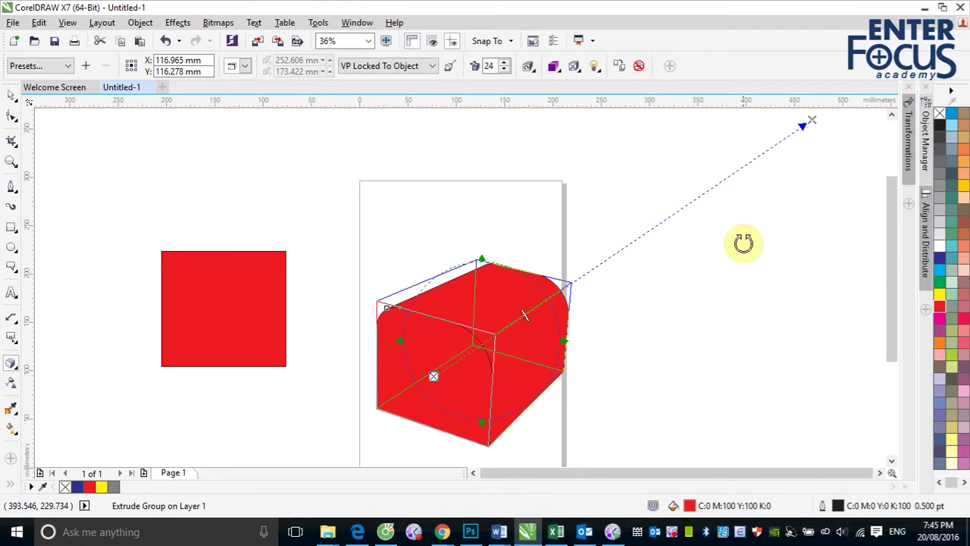
left_click(429, 384)
left_click(518, 335)
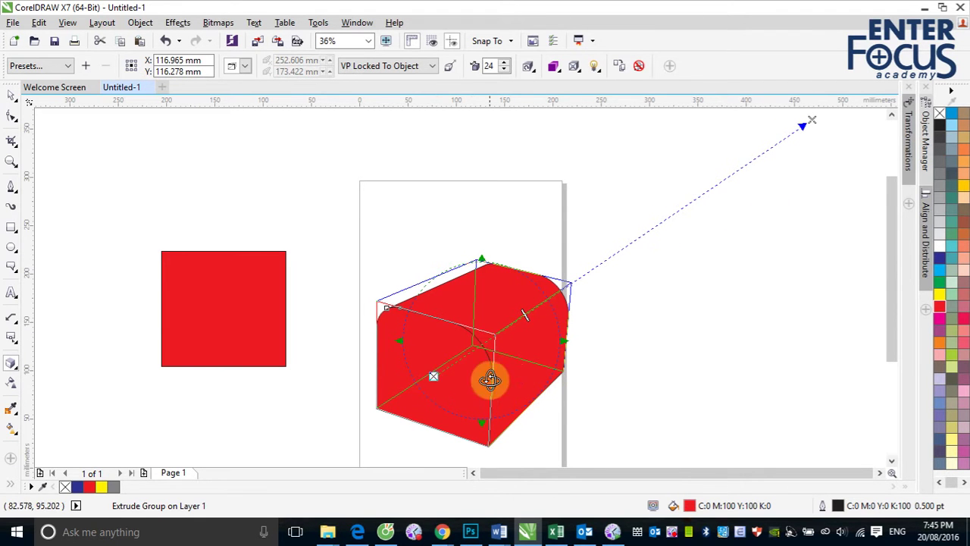
mouse_move(518, 381)
left_mouse_down()
mouse_move(490, 375)
mouse_move(520, 384)
left_mouse_up()
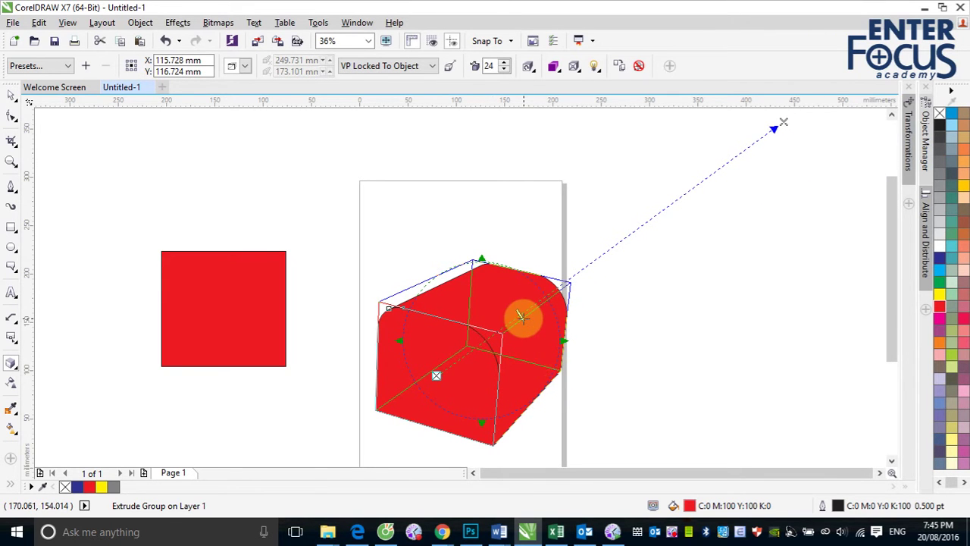
- Reduce the extrusion depth to 9 and spin the box slightly clockwise around its own centre
left_click_drag(521, 317, 487, 348)
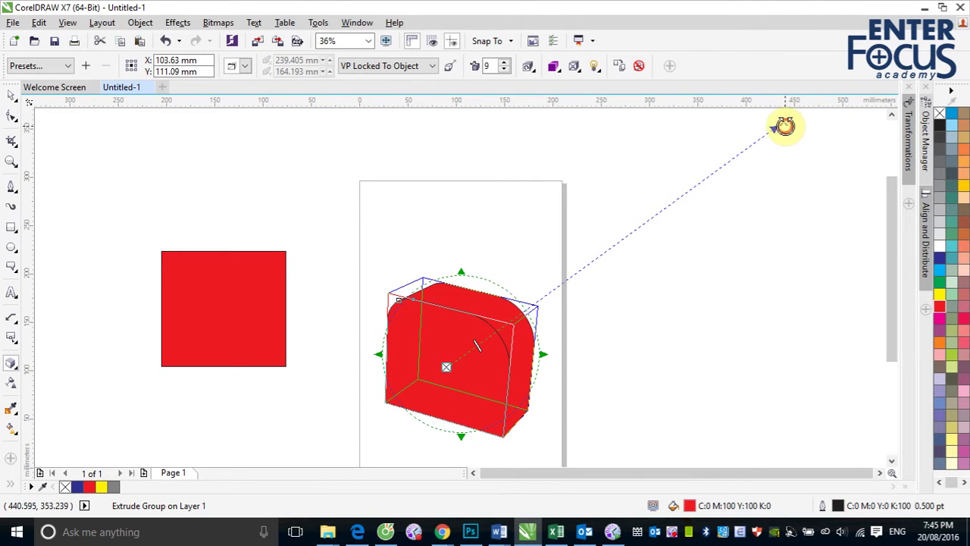
left_click_drag(784, 124, 804, 156)
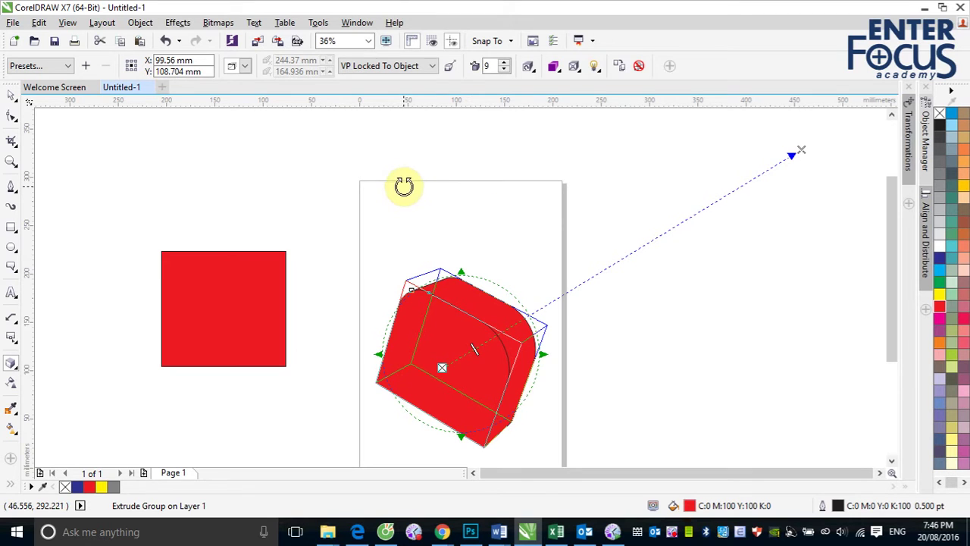
left_click(508, 322)
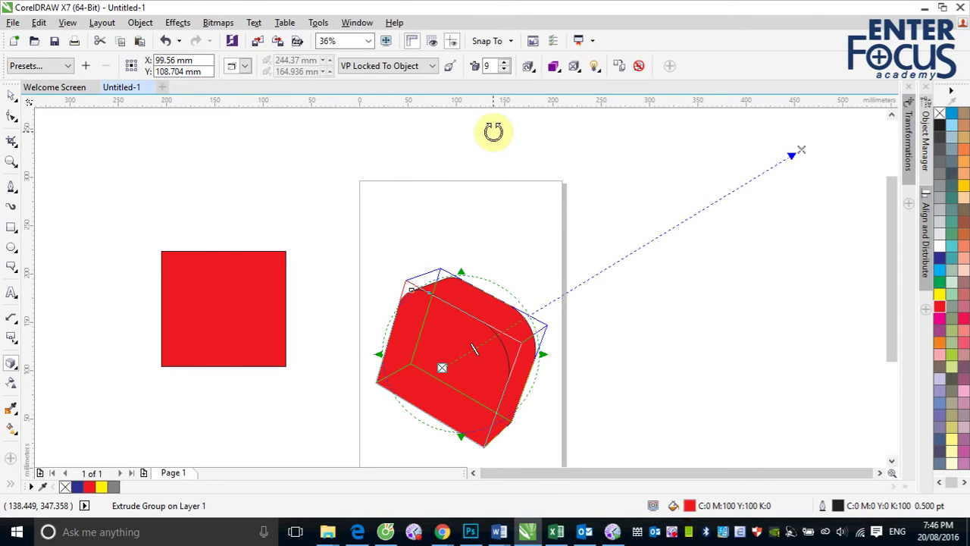
- Turn the box with the Extrude Rotation preview to about x 10, y -20, z -1
left_click(529, 69)
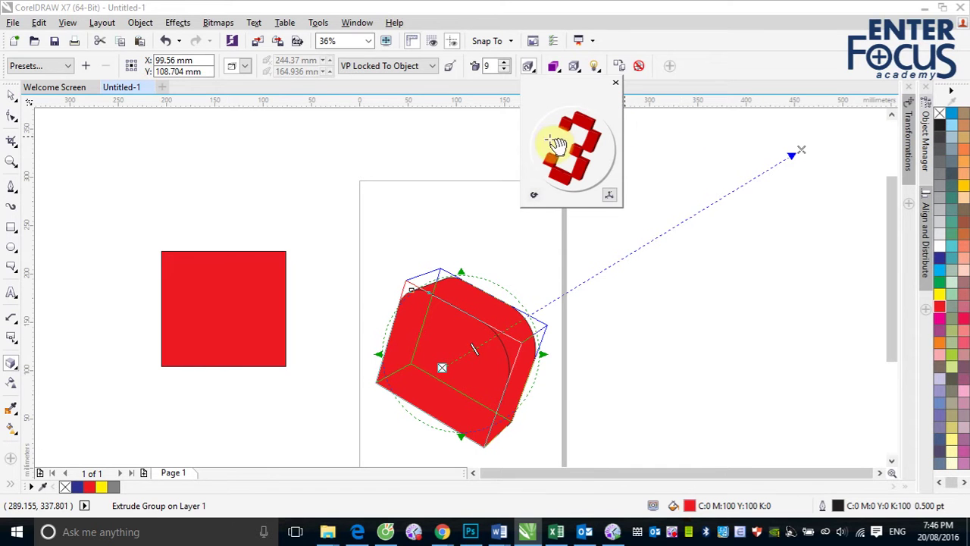
left_click_drag(539, 145, 589, 131)
left_click_drag(589, 130, 592, 152)
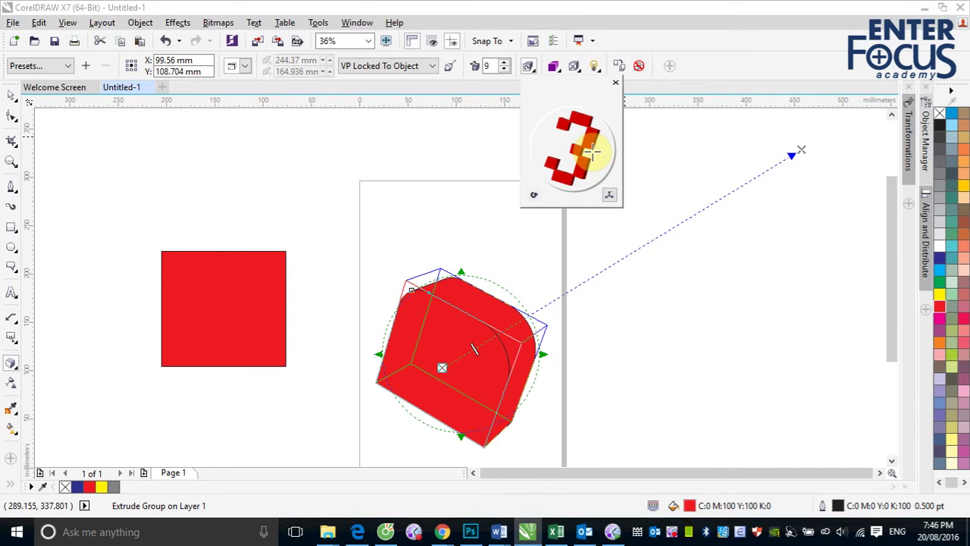
mouse_move(592, 152)
left_mouse_down()
mouse_move(547, 148)
mouse_move(559, 156)
mouse_move(586, 134)
mouse_move(591, 169)
left_mouse_up()
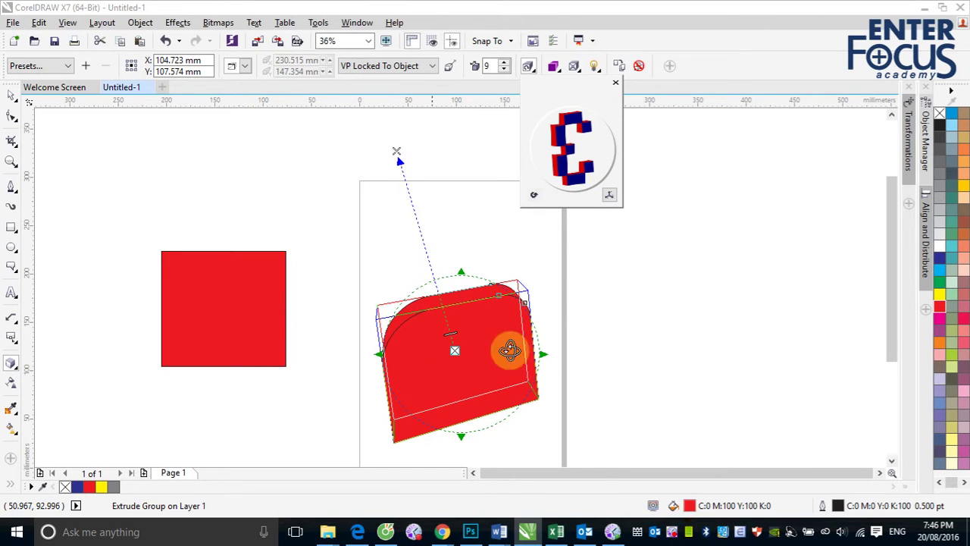
left_click_drag(559, 173, 579, 184)
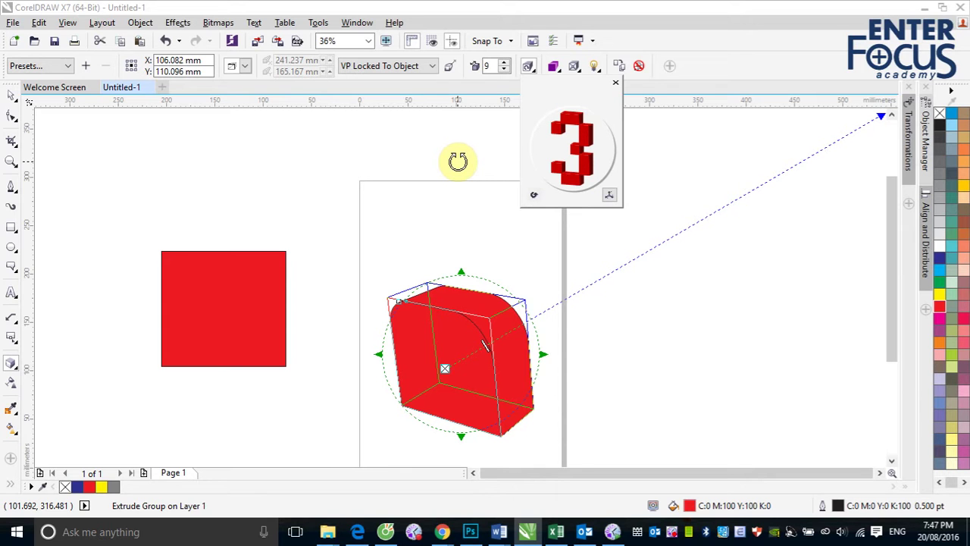
- Switch to the numeric rotation values and set the extrusion's z rotation to -16
left_click(609, 196)
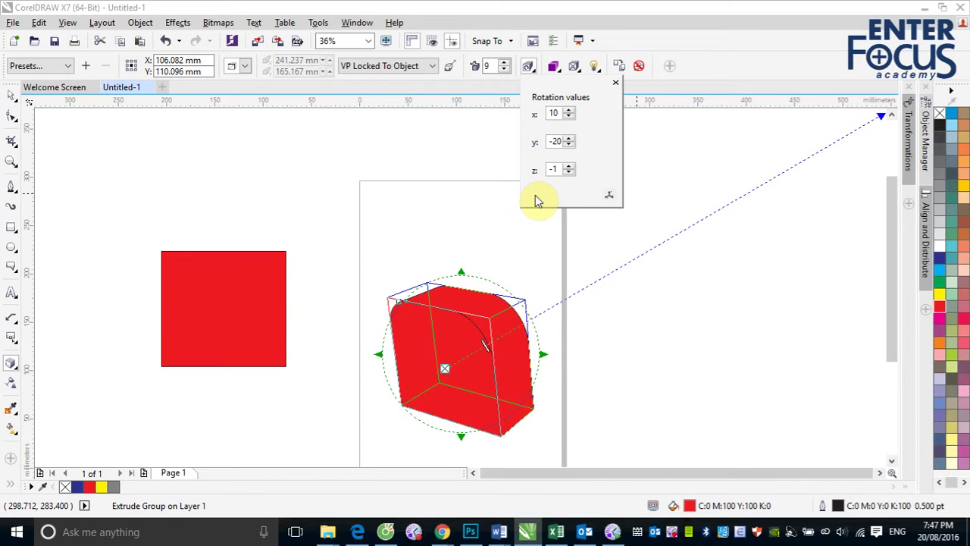
left_click(550, 114)
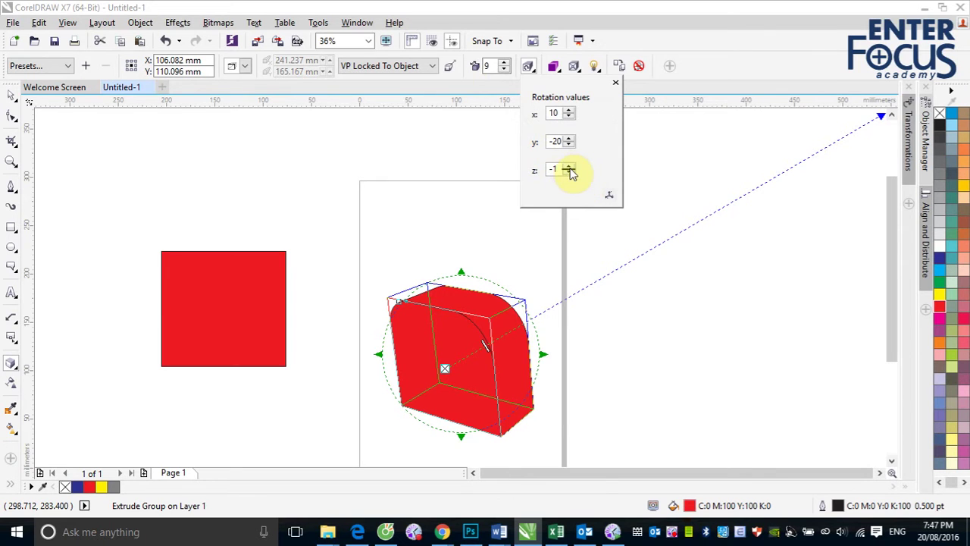
left_click_drag(570, 173, 573, 177)
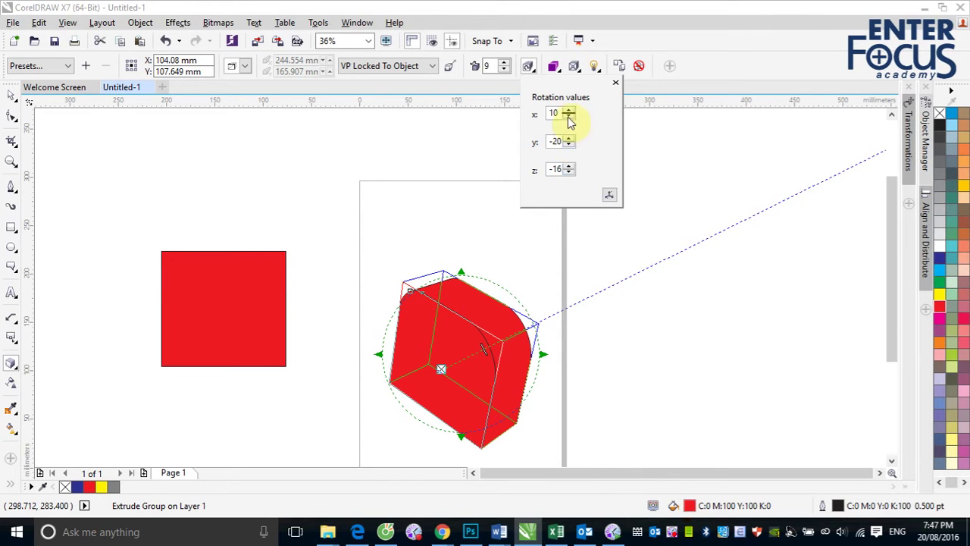
- Return to the Extrude Rotation preview and reset the box's 3D rotation
left_click(610, 197)
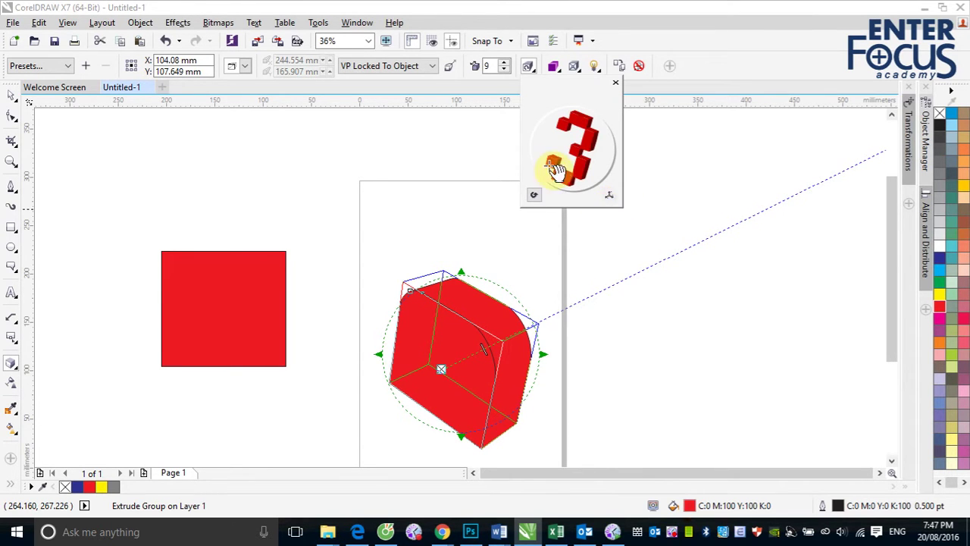
left_click_drag(613, 144, 569, 159)
left_click(534, 195)
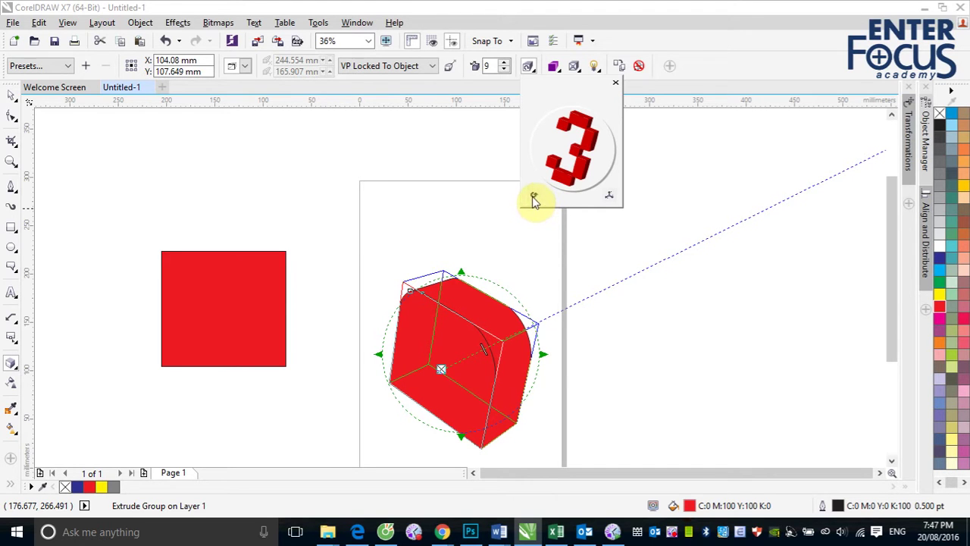
left_click(532, 198)
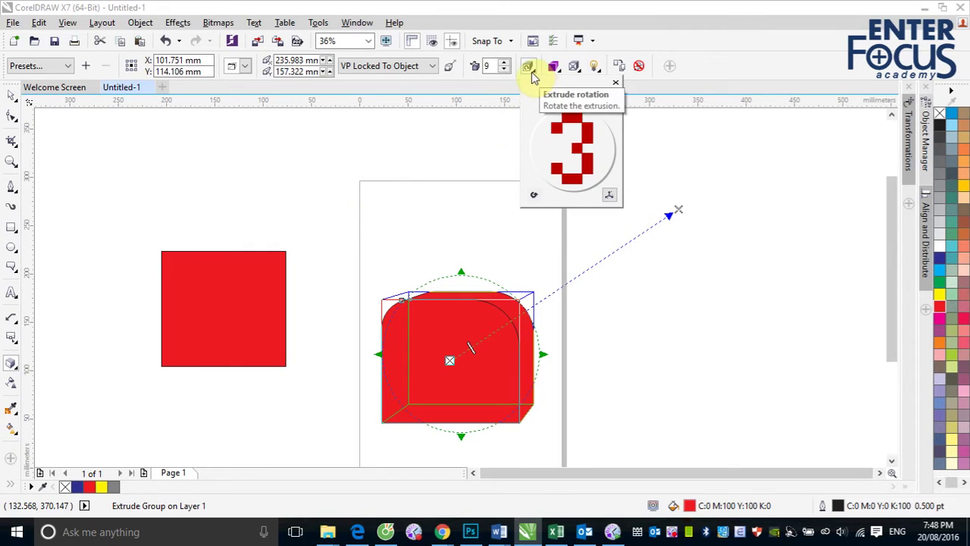
- Square off the front rectangle of the box by setting its two upper corner radii to 0 mm
left_click(762, 74)
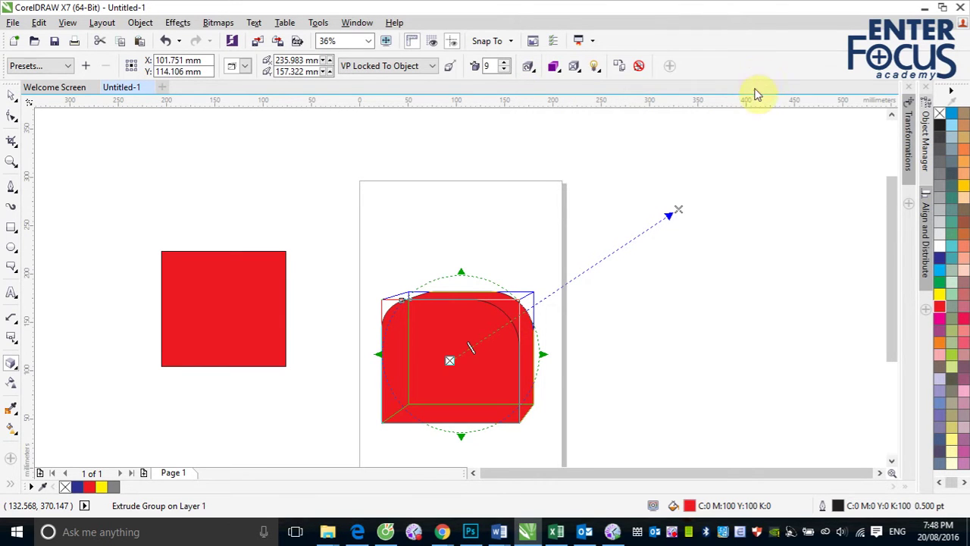
left_click(490, 341)
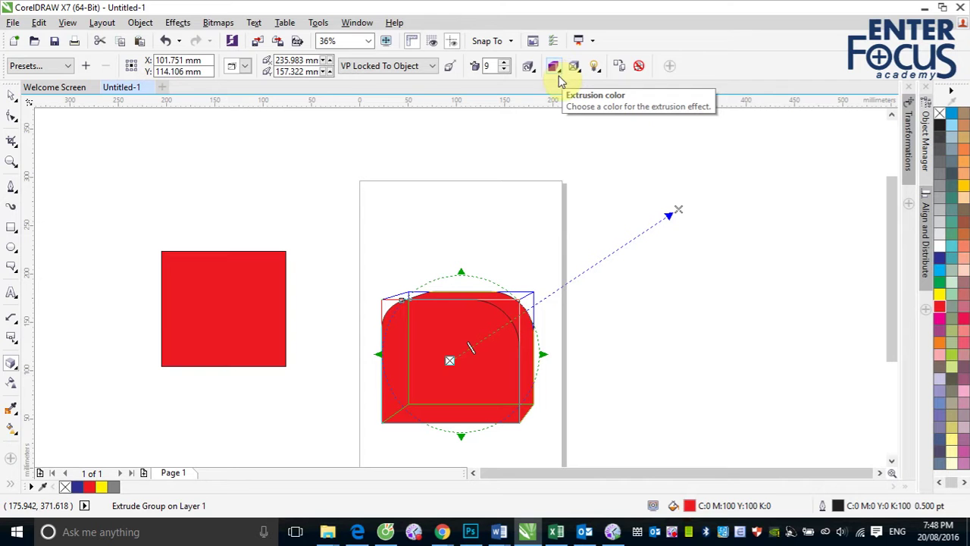
left_click(17, 96)
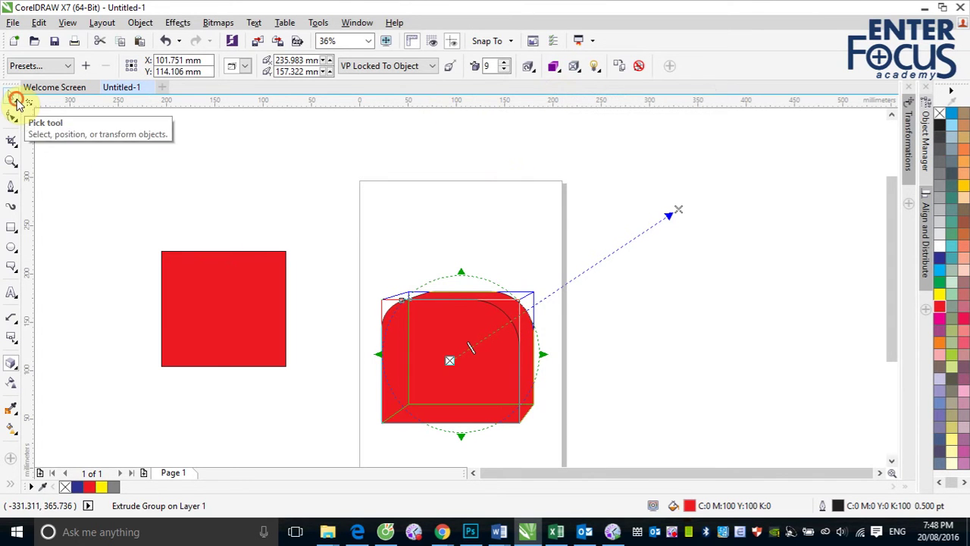
left_click(205, 185)
left_click(444, 357)
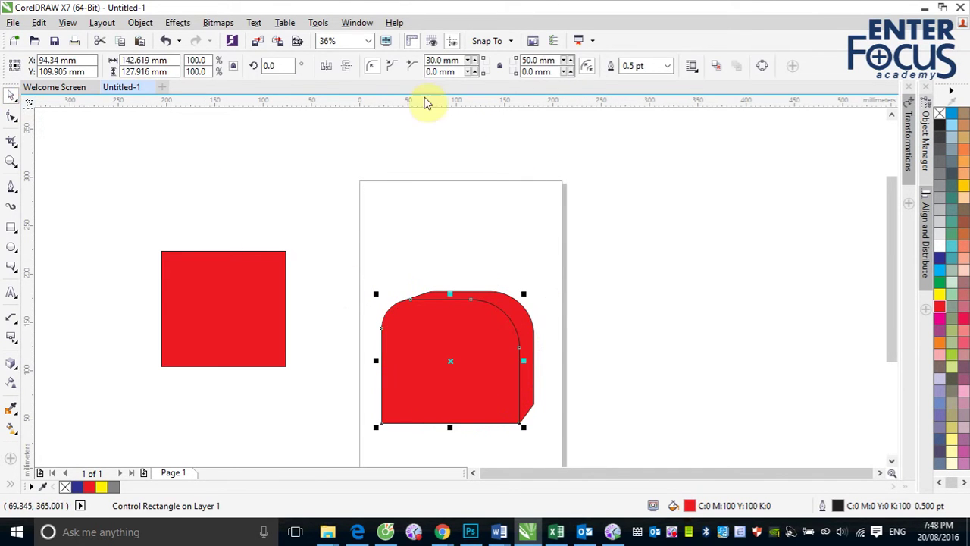
double_click(437, 61)
type("0")
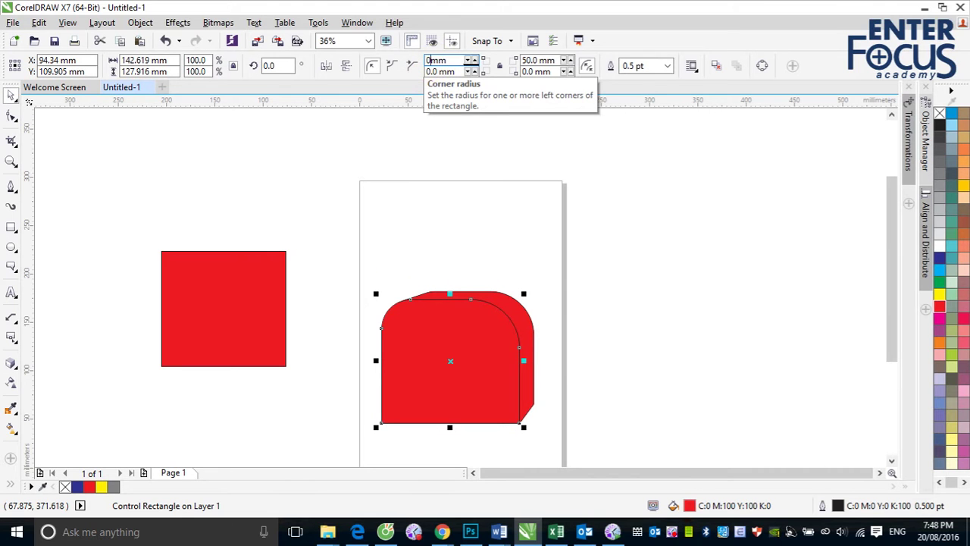
key("Return")
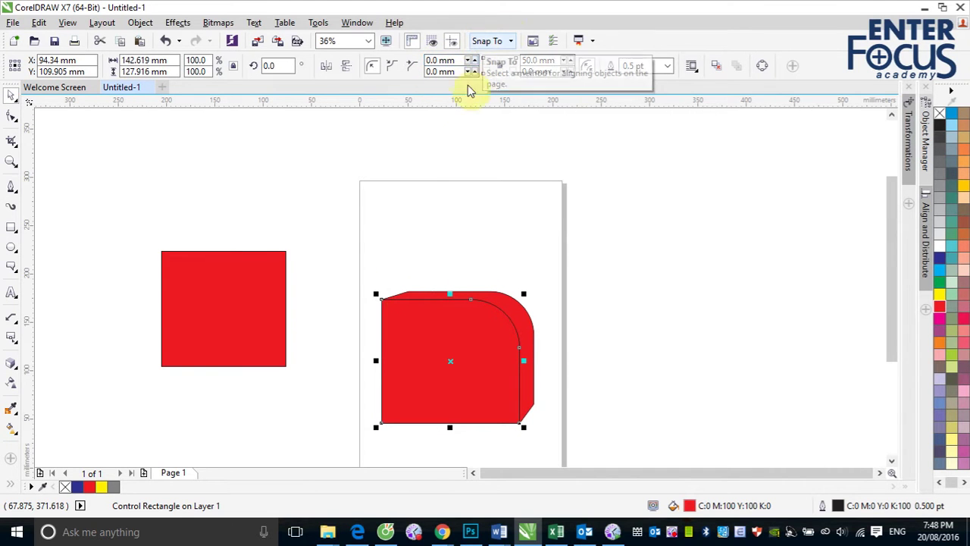
double_click(525, 61)
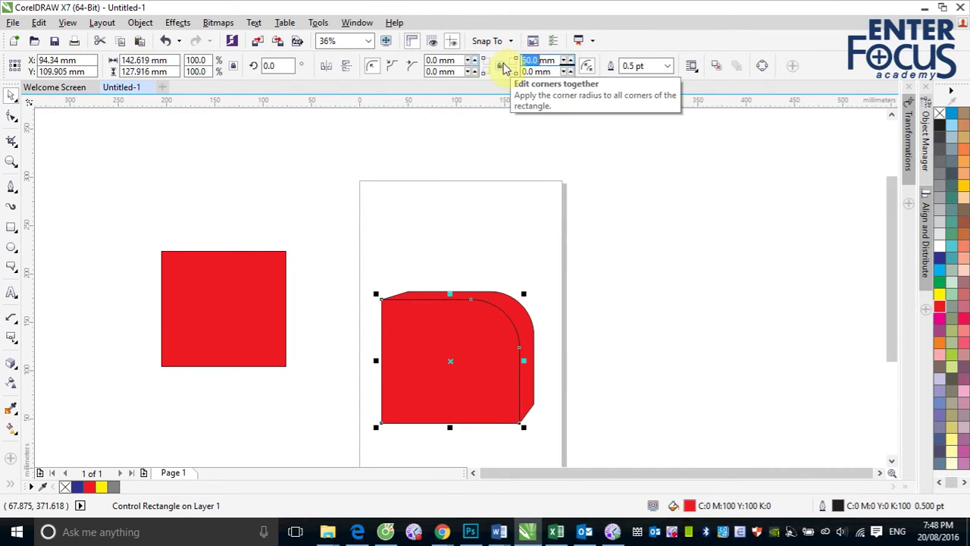
type("0")
key("Return")
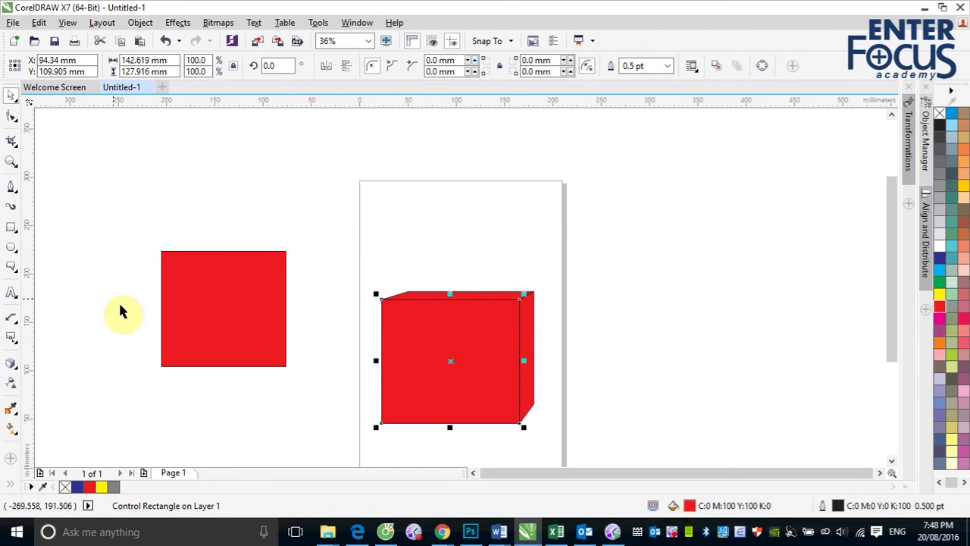
- Select the whole extruded box and look through its extrusion color and bevel options
left_click(523, 326)
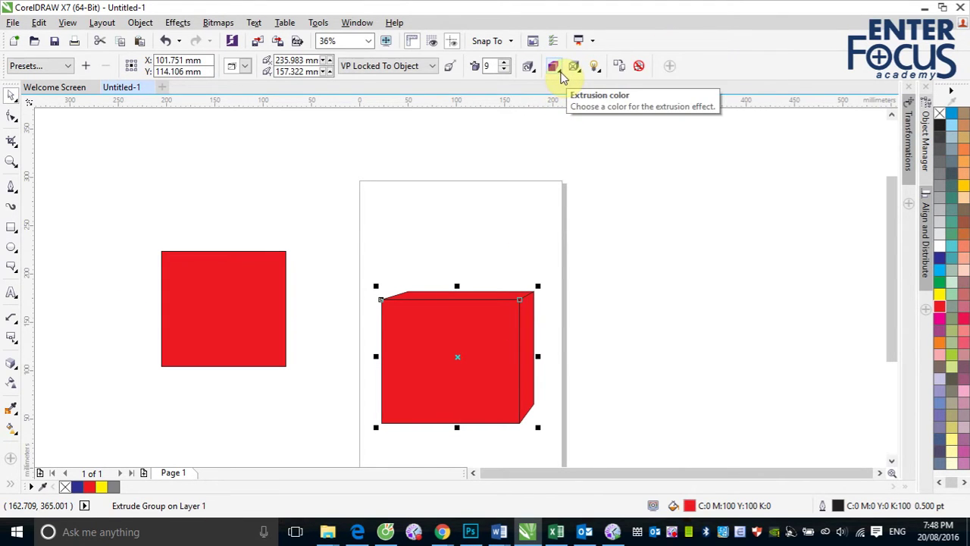
left_click(555, 67)
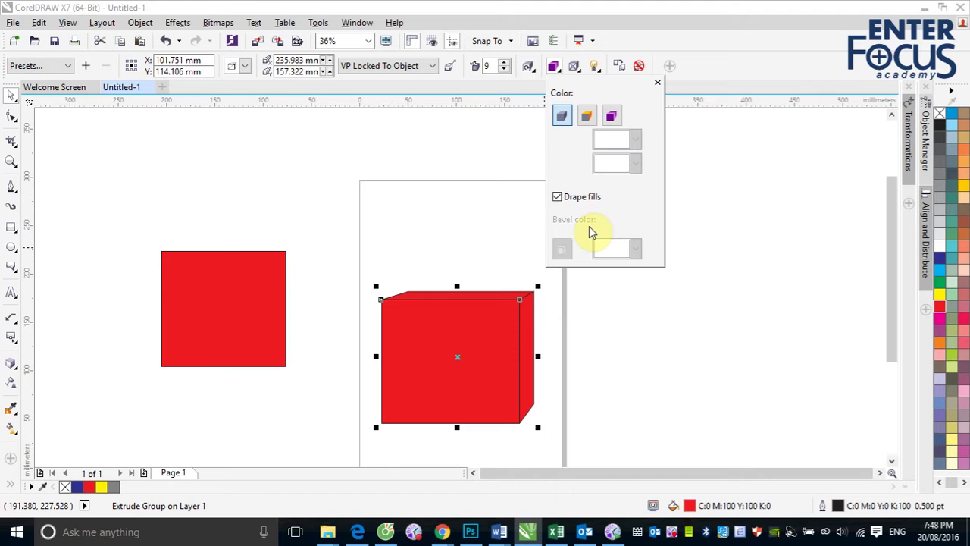
left_click(580, 68)
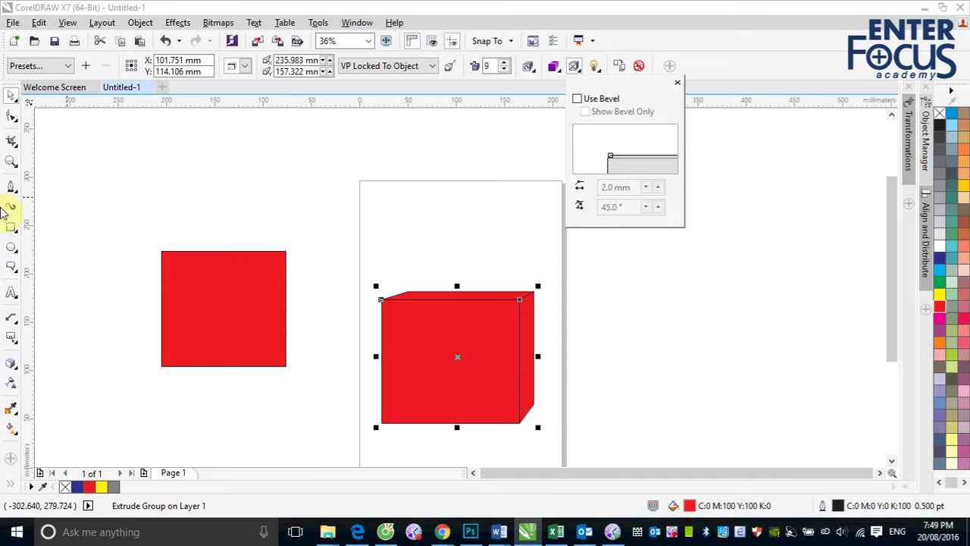
left_click(15, 271)
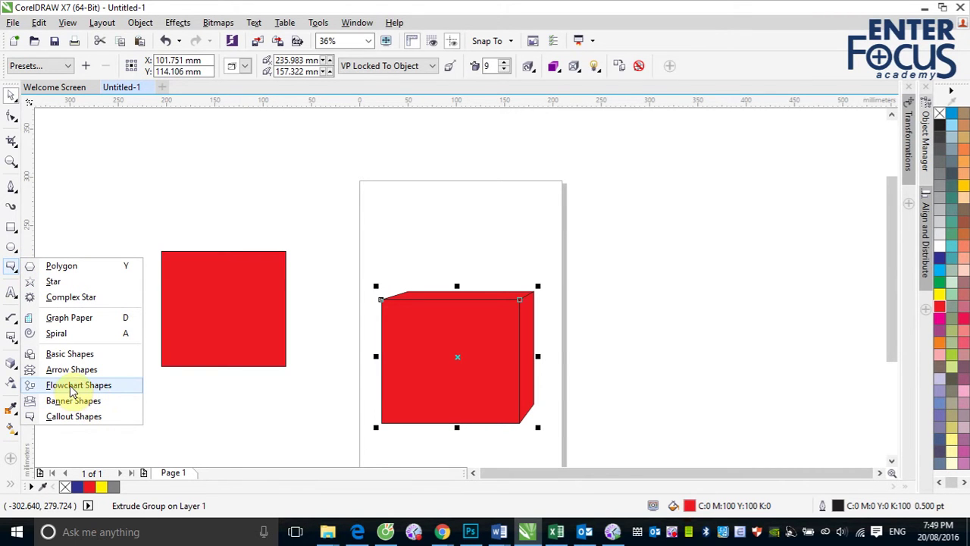
left_click(72, 386)
left_click(371, 66)
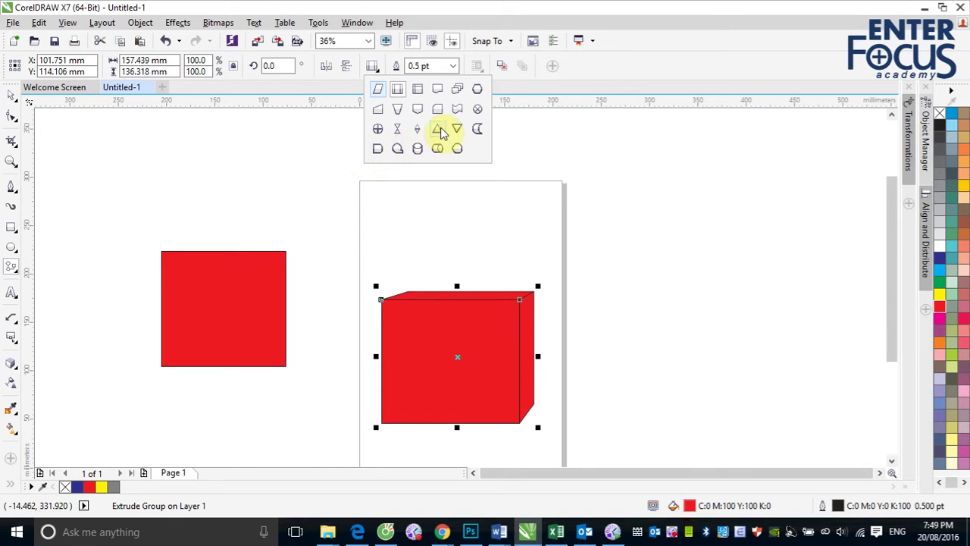
left_click(14, 266)
- Draw a beveled-frame basic shape about 191 × 85 mm beside the page and widen its sloped border toward the centre
left_click(18, 268)
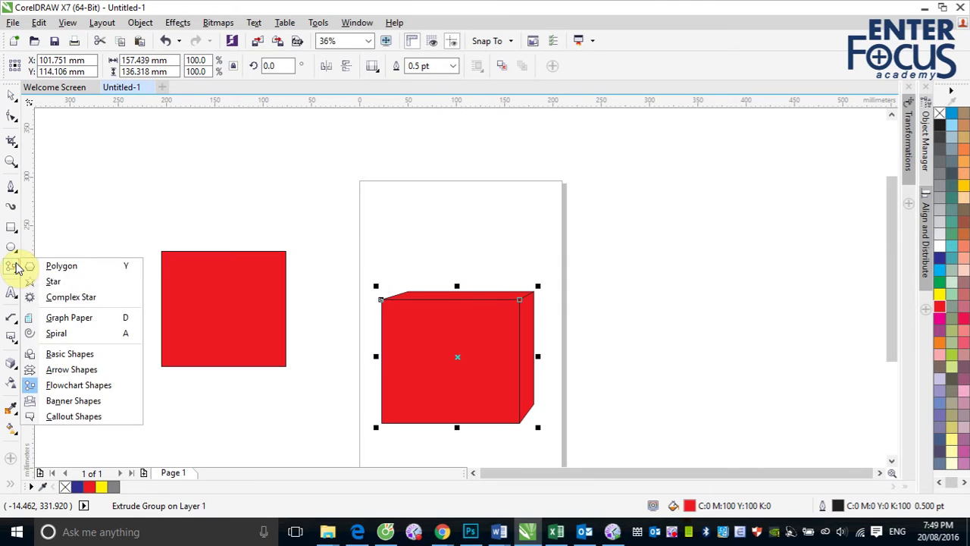
left_click(76, 354)
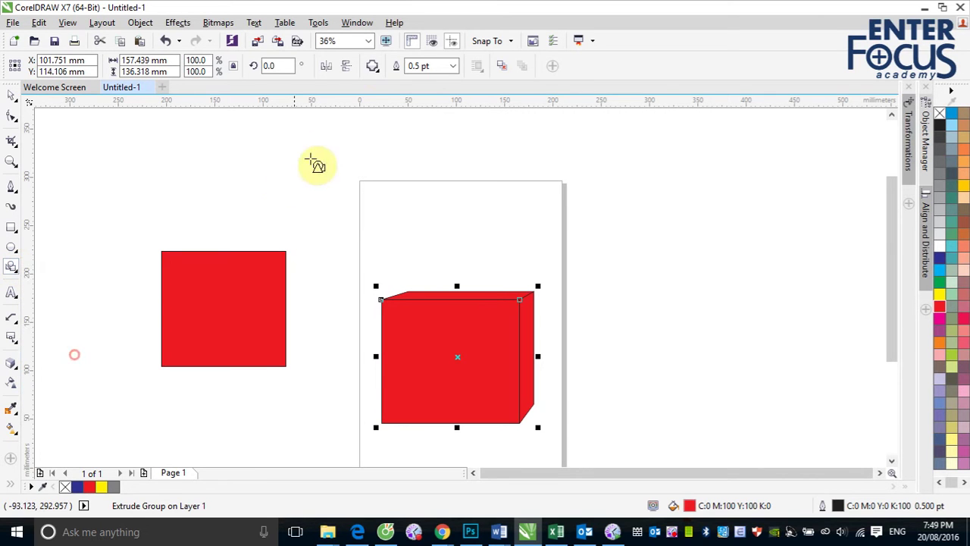
left_click(372, 67)
left_click(377, 112)
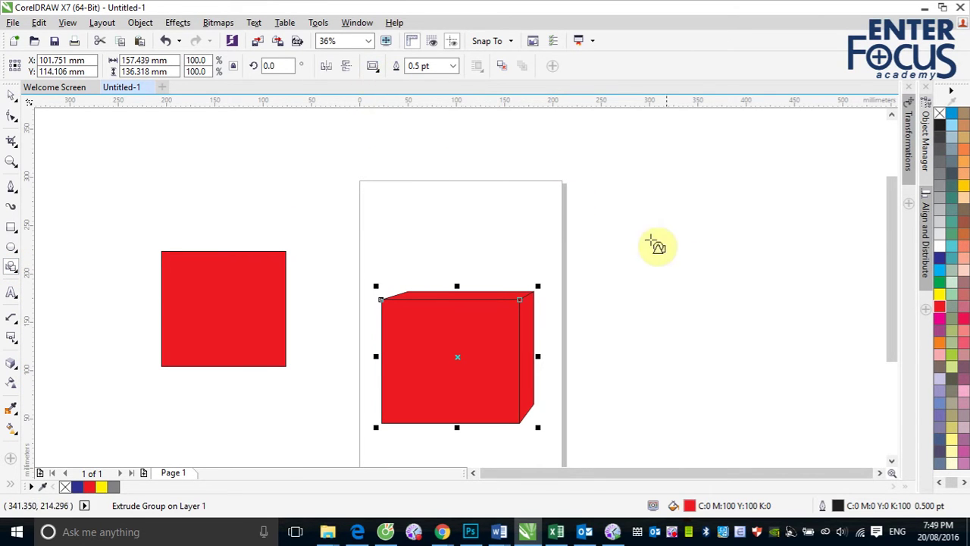
mouse_move(633, 224)
left_mouse_down()
mouse_move(707, 280)
mouse_move(817, 305)
left_mouse_up()
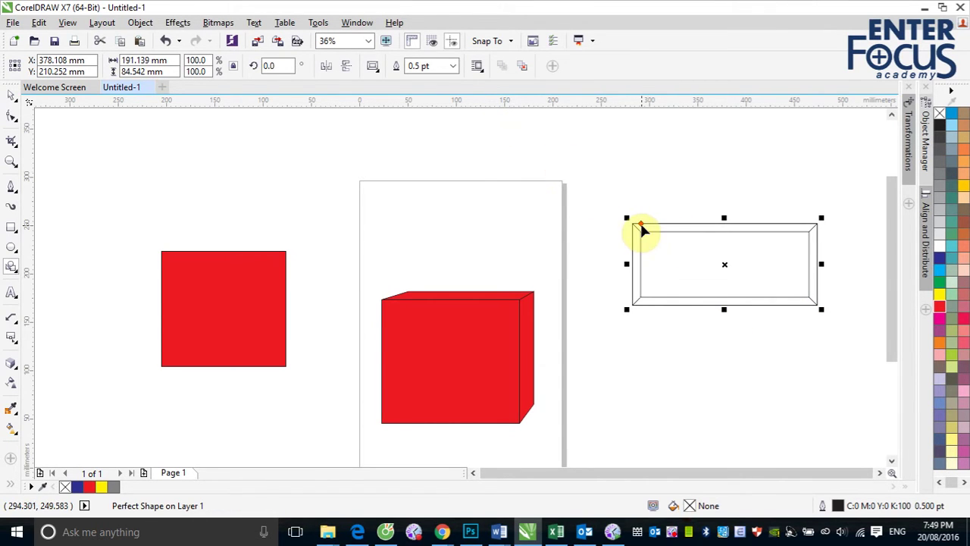
left_click_drag(641, 225, 664, 241)
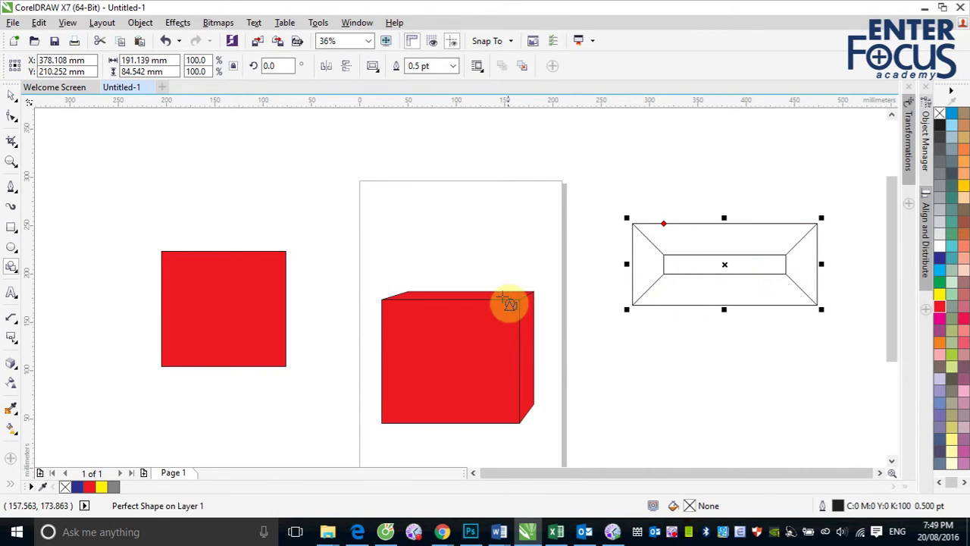
- Enable the bevel on the extruded box and shape it interactively to a depth of about 10 mm and an angle of about 64.6°
left_click(16, 97)
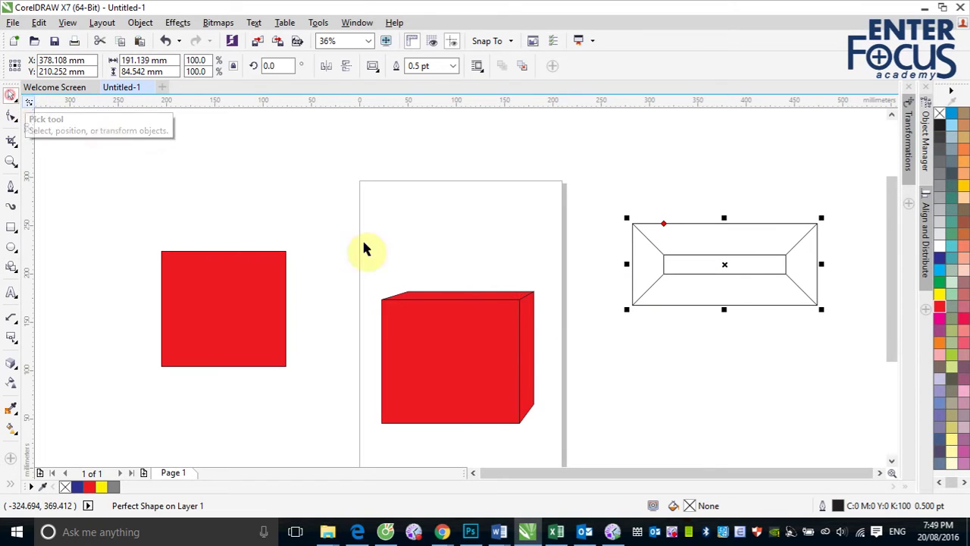
left_click(533, 339)
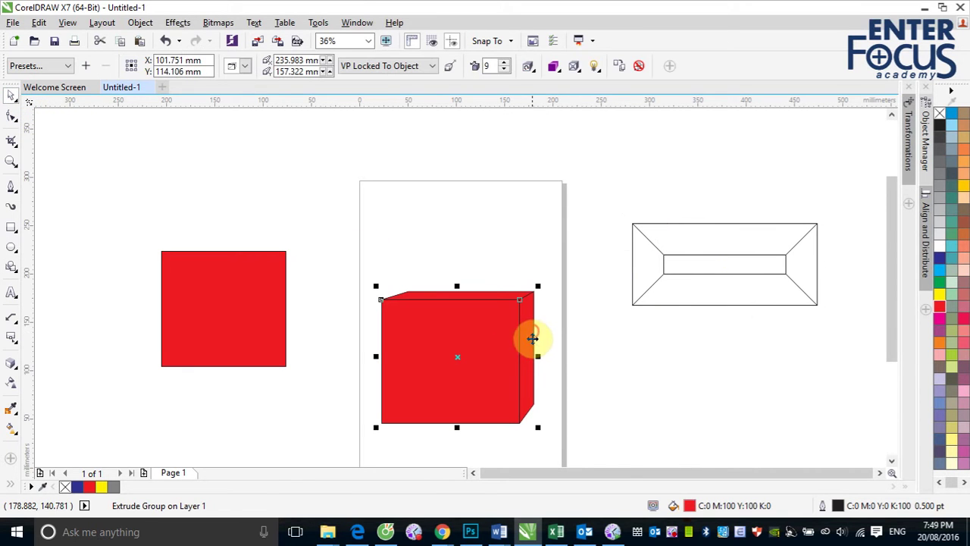
left_click(574, 66)
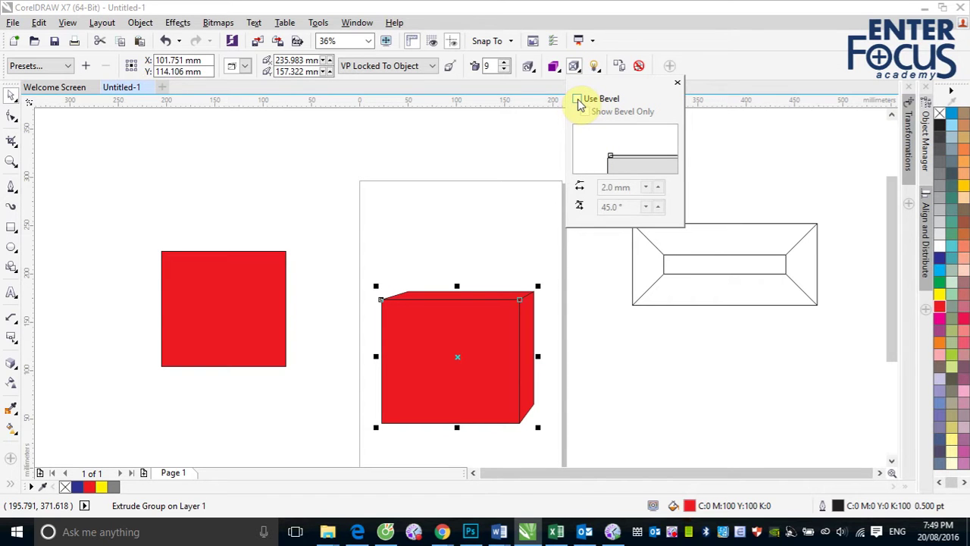
left_click(577, 99)
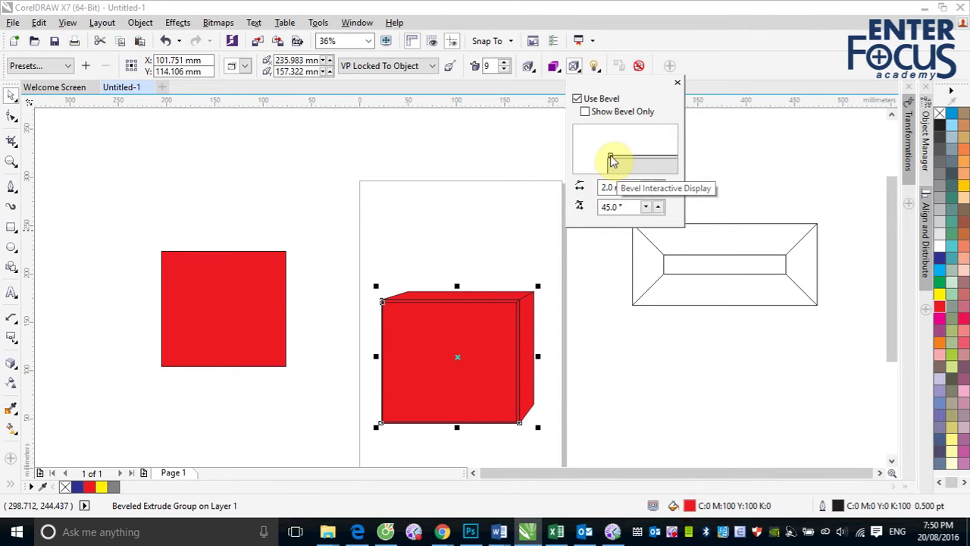
left_click_drag(612, 160, 664, 136)
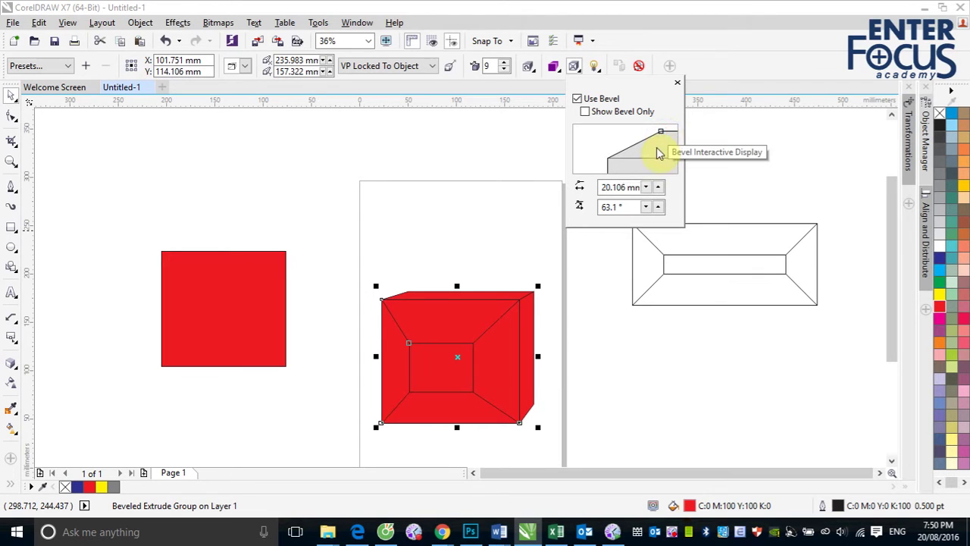
left_click_drag(661, 136, 636, 147)
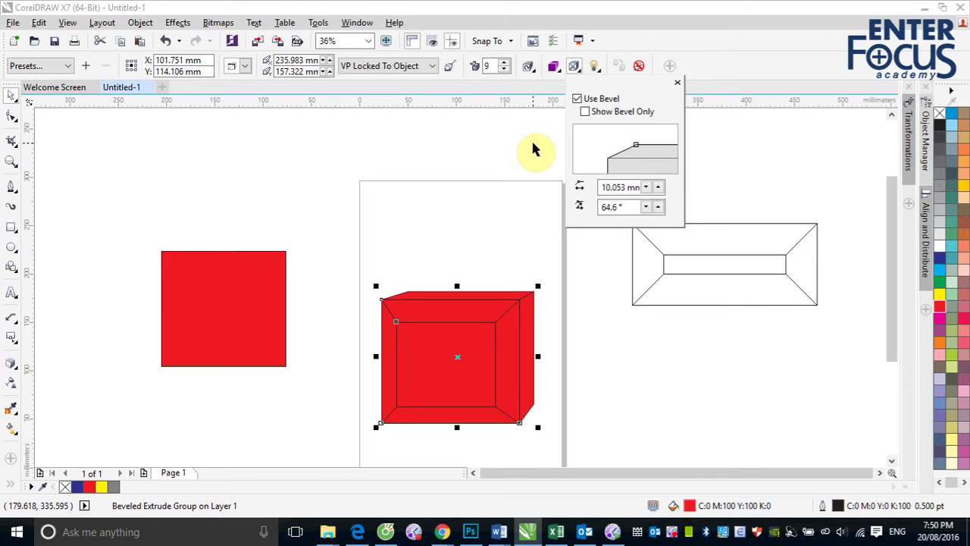
- Show only the bevel of the box and give it its own yellow bevel color in place of the extrusion fill
left_click(585, 112)
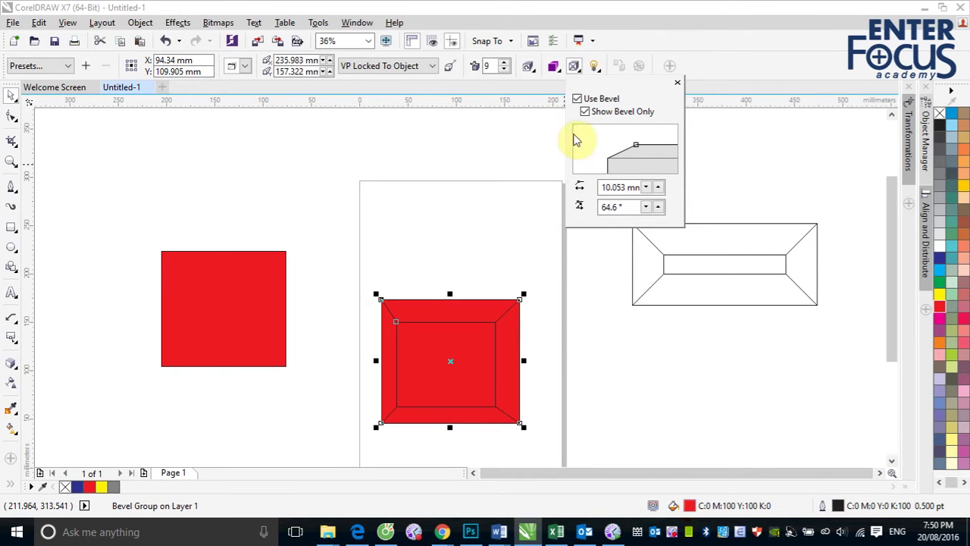
left_click(553, 68)
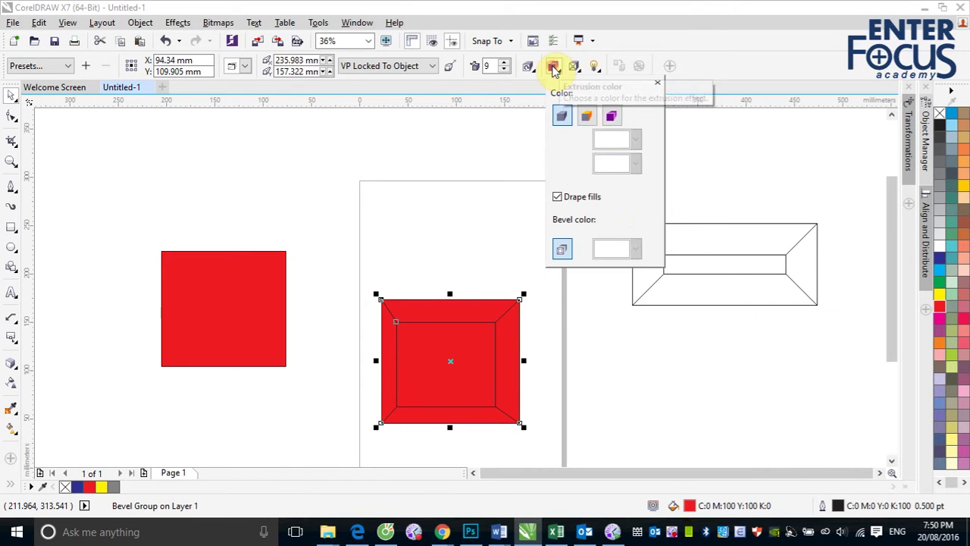
left_click(557, 197)
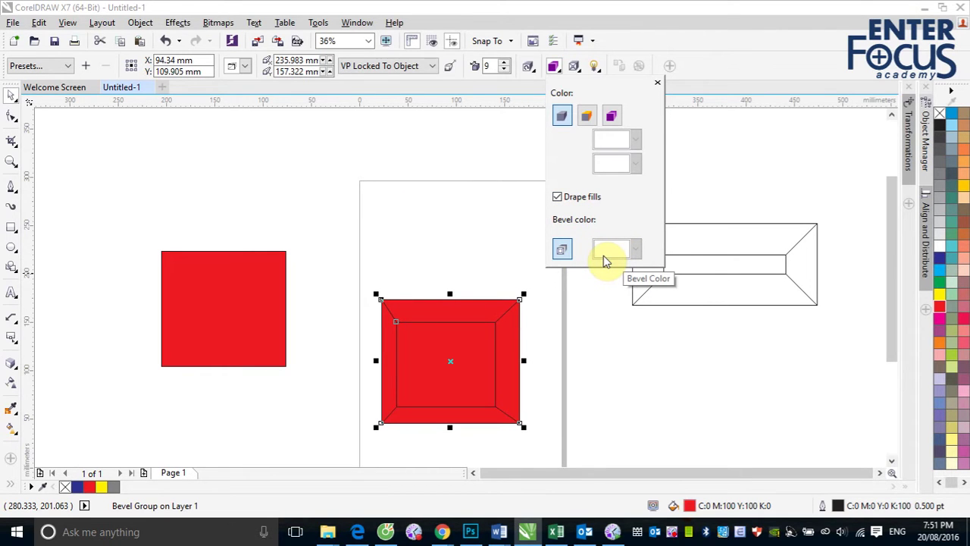
left_click(561, 251)
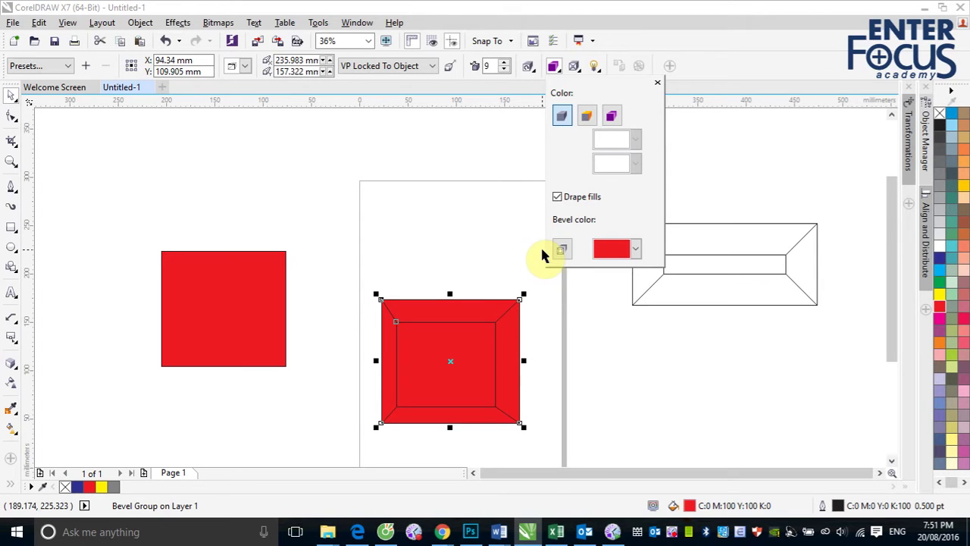
left_click(635, 249)
left_click(621, 270)
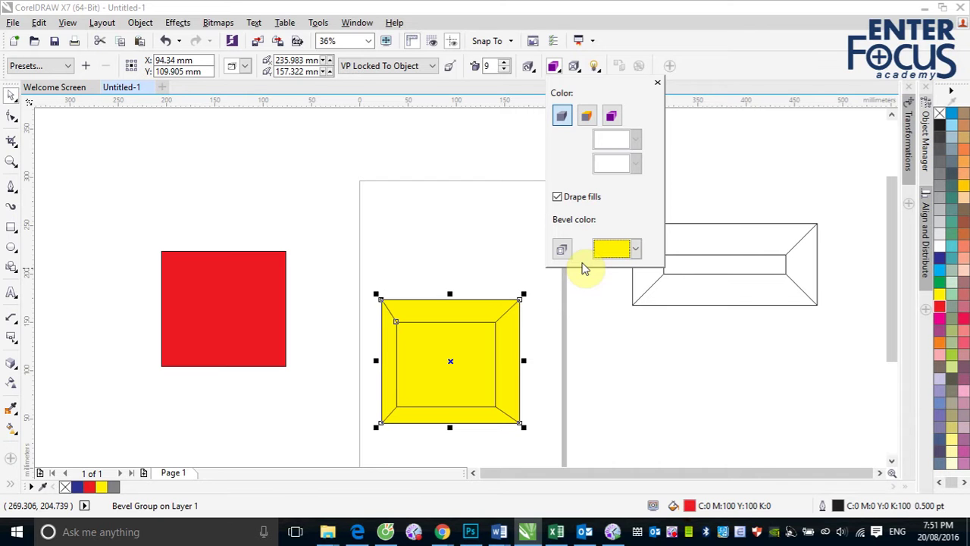
- Turn off Show Bevel Only, remove the bevel from the extruded box and deselect it
left_click(577, 70)
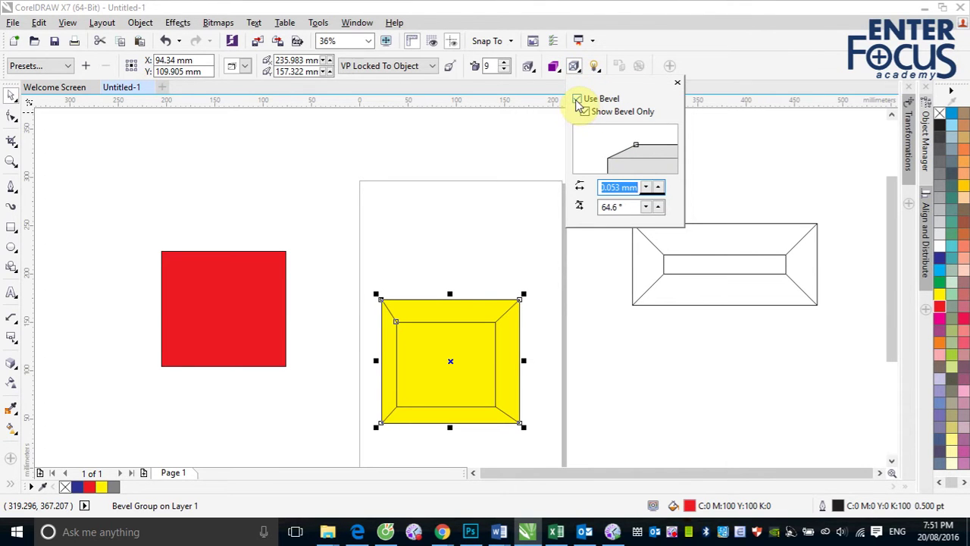
left_click(577, 99)
left_click(585, 112)
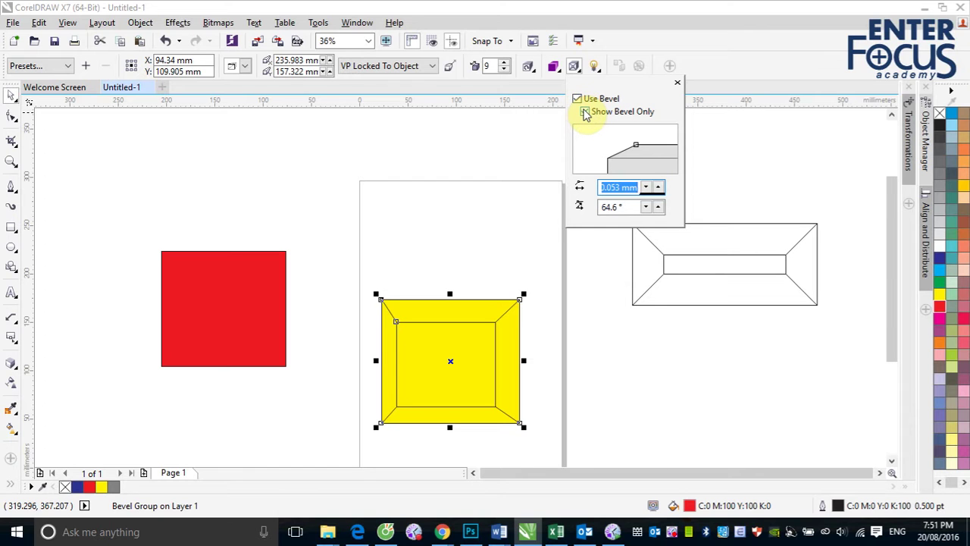
left_click(585, 113)
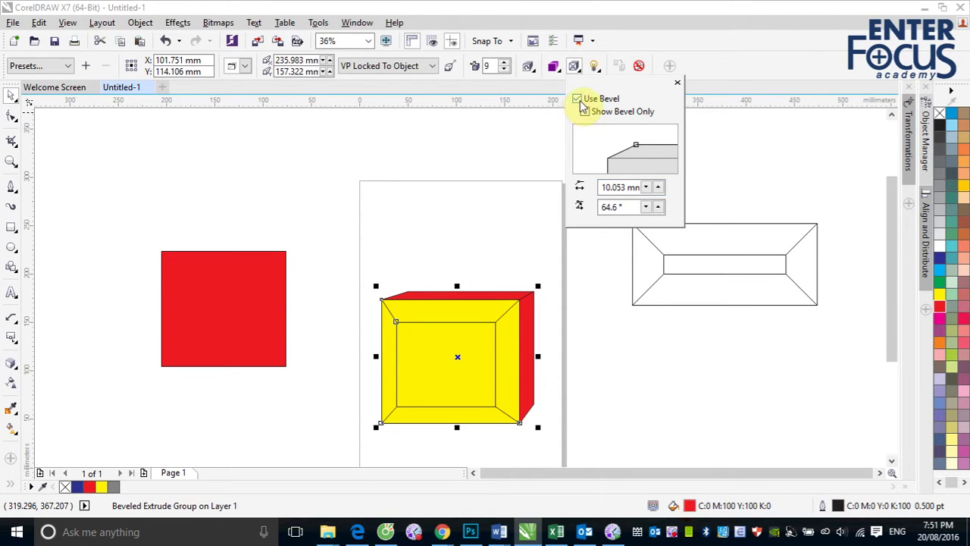
left_click(578, 99)
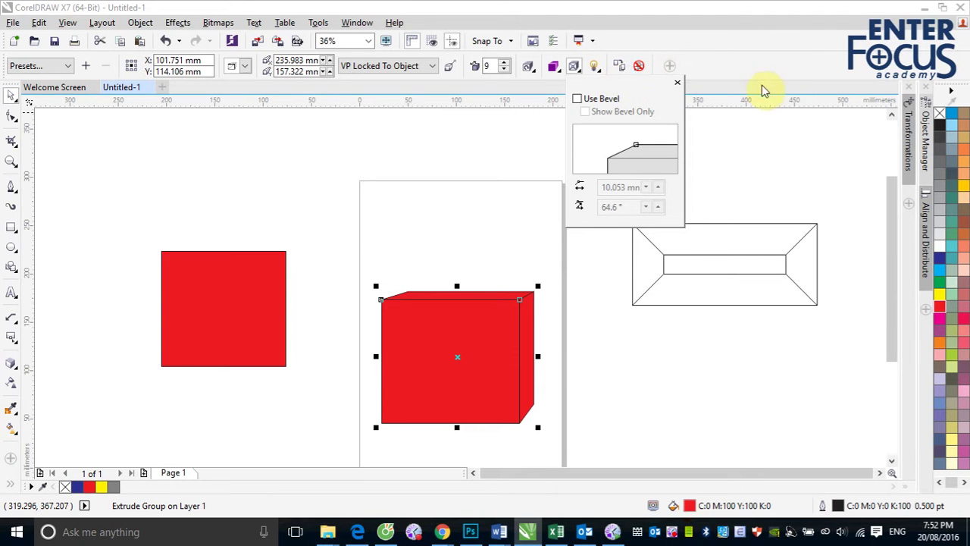
left_click(728, 65)
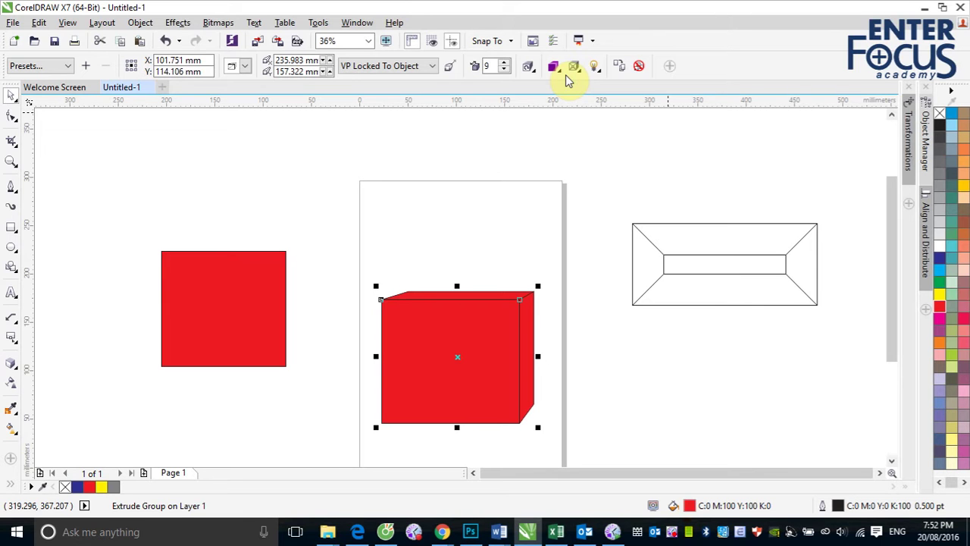
left_click(572, 328)
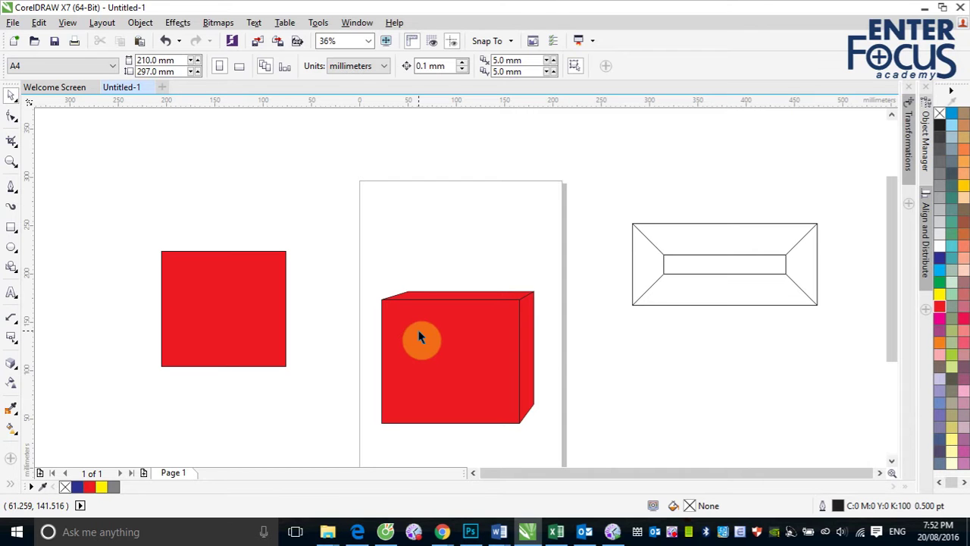
- Add light source 1 to the extruded red box, turn off its full color range and set the light intensity to 60
left_click(520, 325)
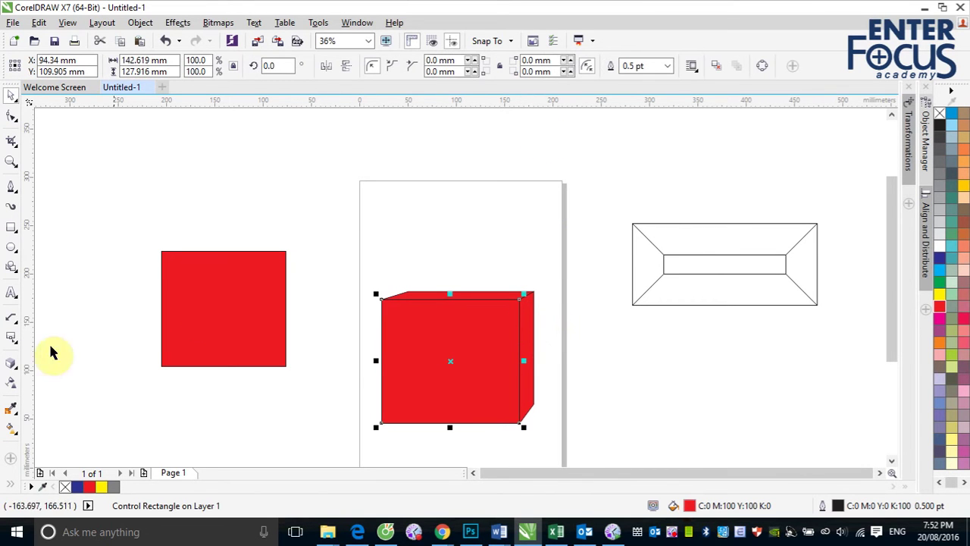
left_click(11, 363)
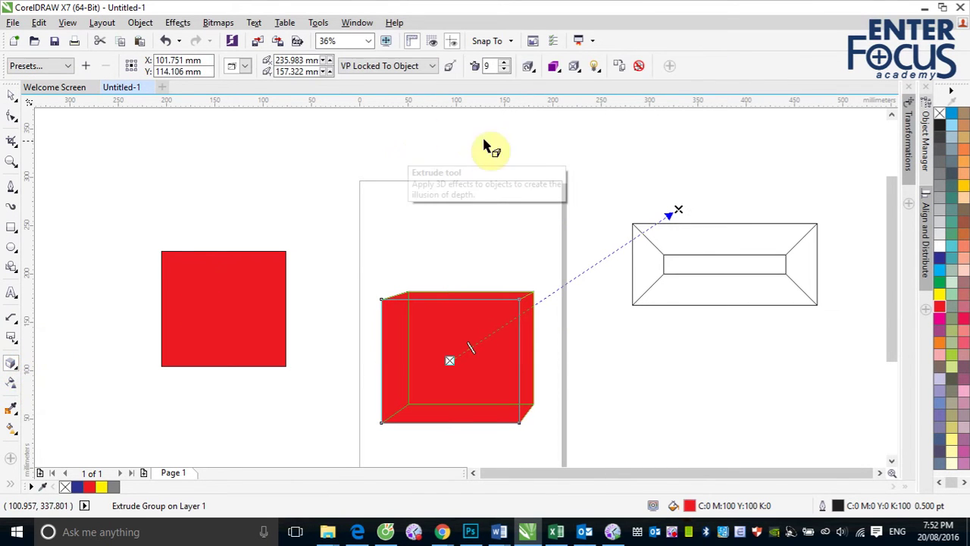
left_click(592, 68)
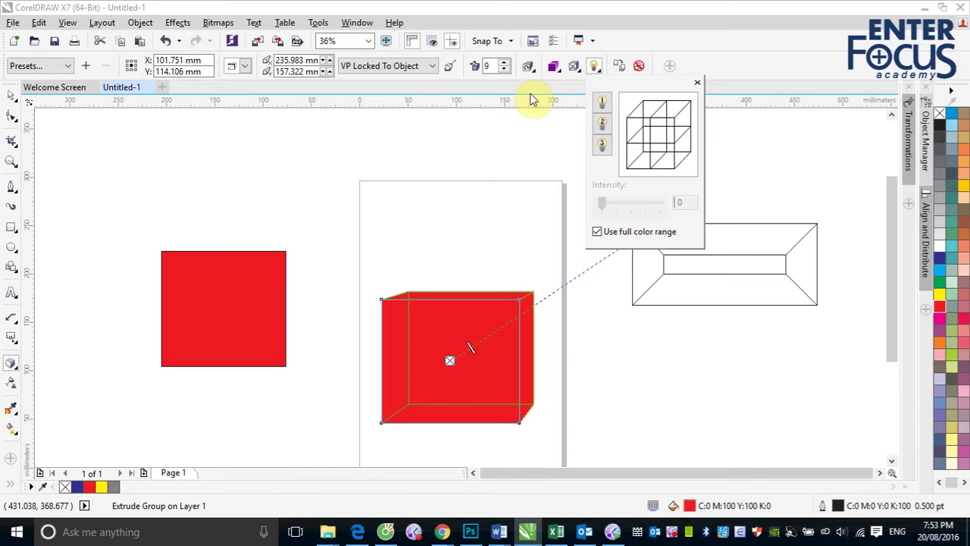
left_click(604, 104)
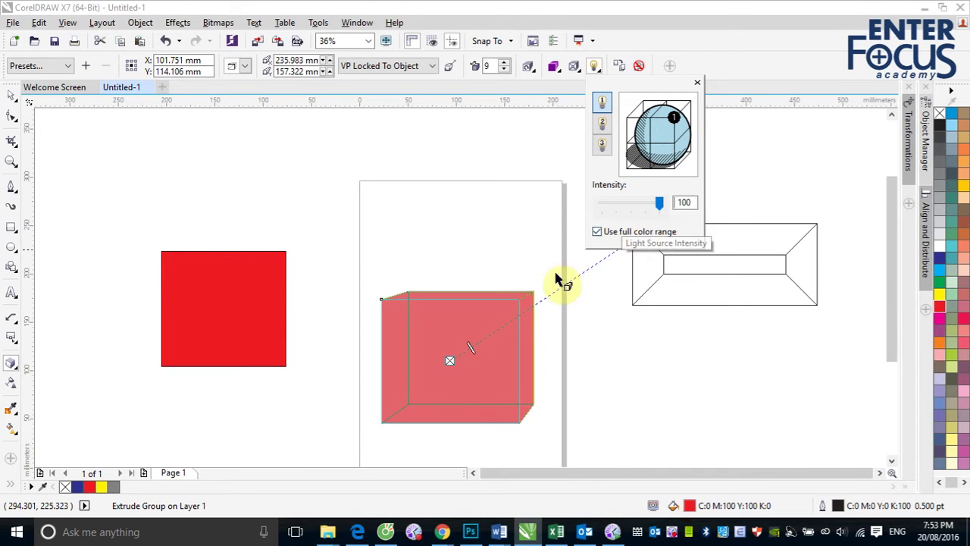
left_click(477, 341)
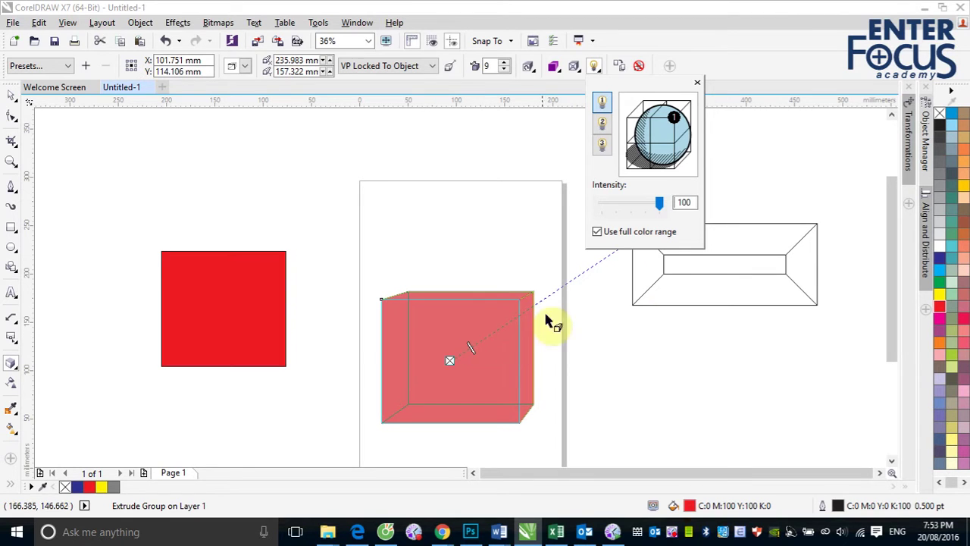
left_click(660, 206)
mouse_move(660, 206)
left_mouse_down()
mouse_move(624, 210)
mouse_move(660, 203)
left_mouse_up()
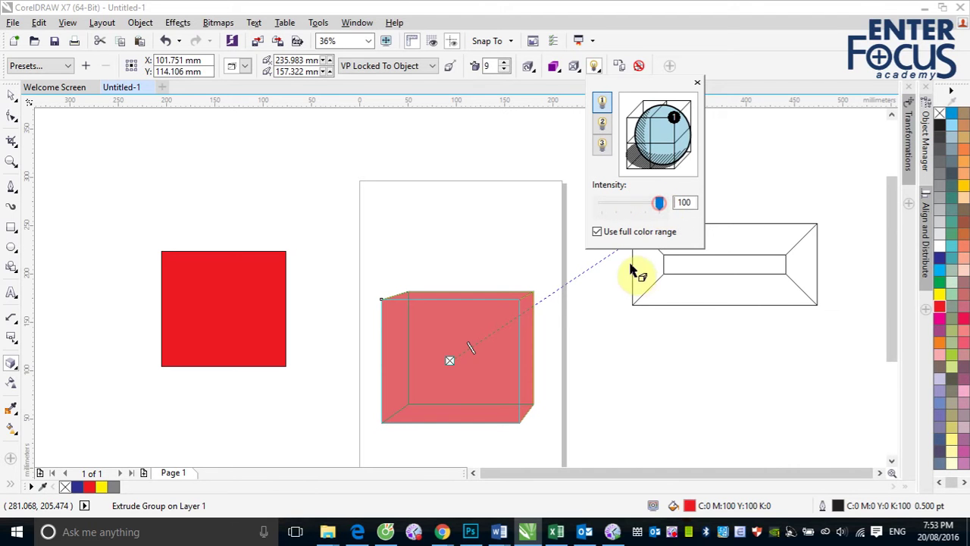
left_click(597, 231)
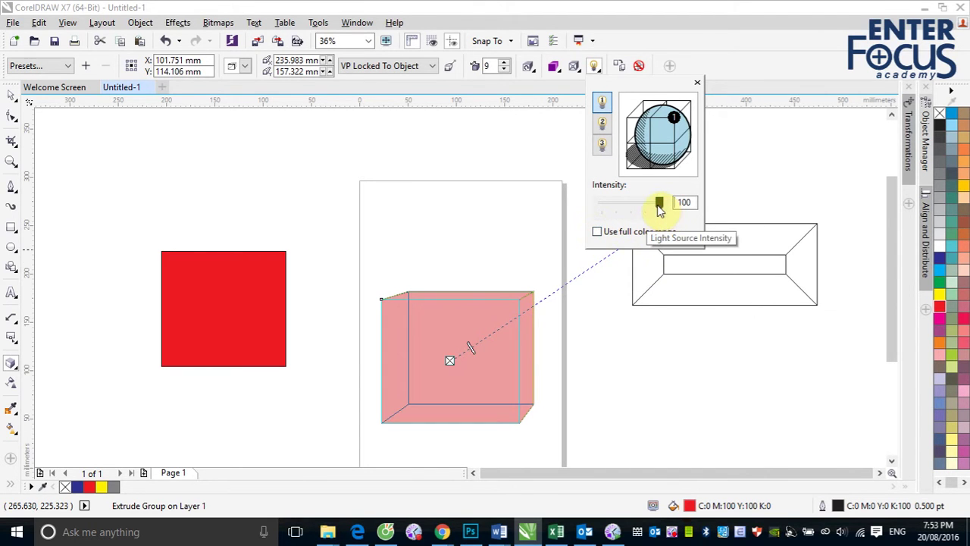
left_click_drag(660, 202, 634, 208)
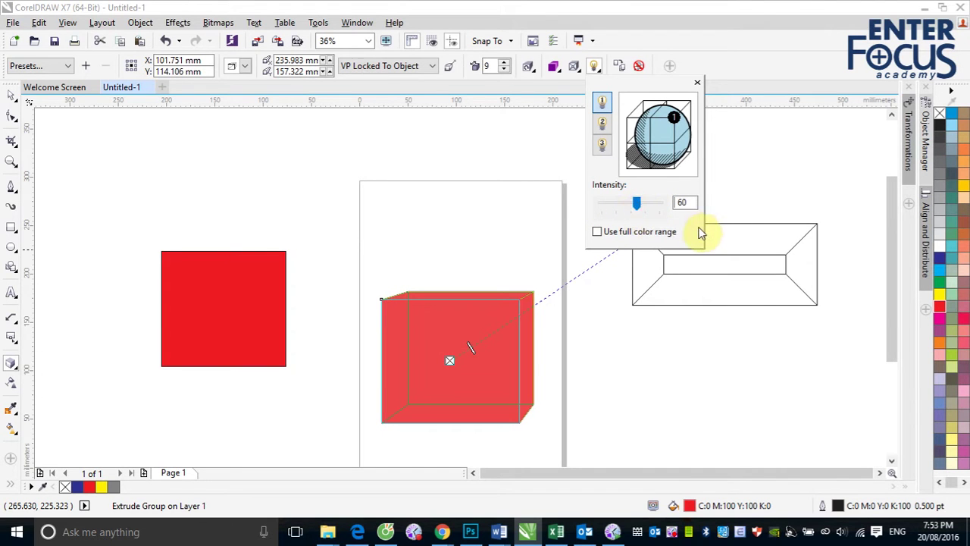
- Move light source 1 to the centre of the front face of the lighting preview cube
left_click_drag(682, 125, 674, 144)
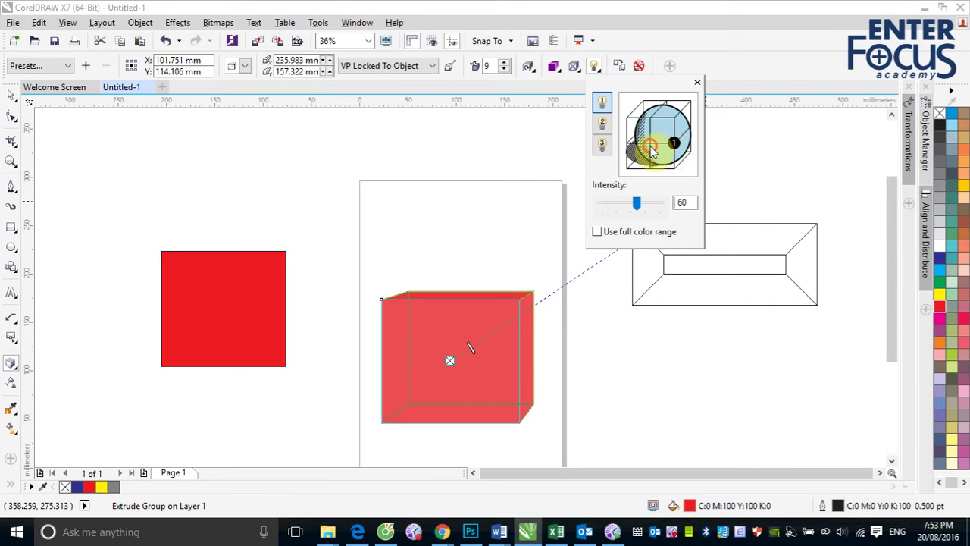
left_click(646, 144)
left_click_drag(674, 144, 650, 143)
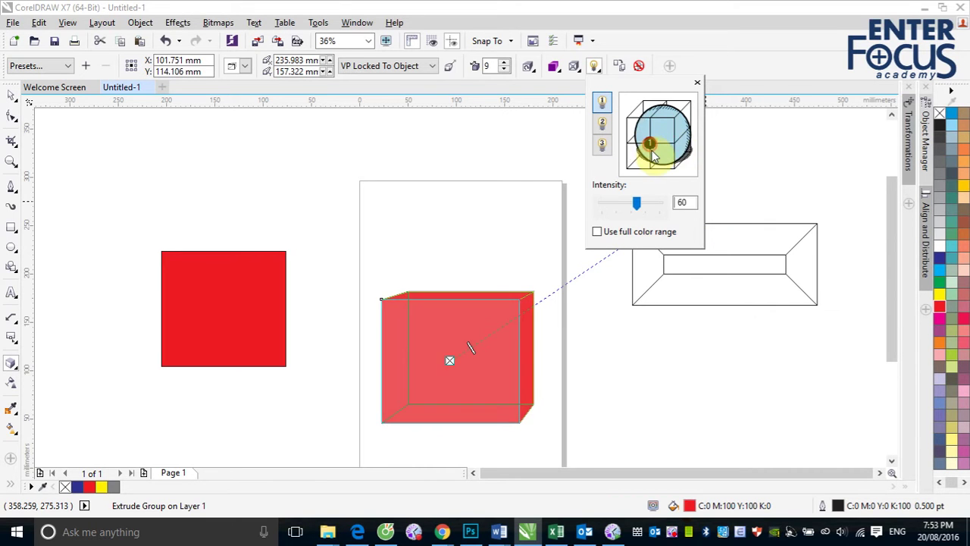
- Try light 1 at intensity 48 with full color range on, then raise it to 83 with full color range off
left_click(597, 231)
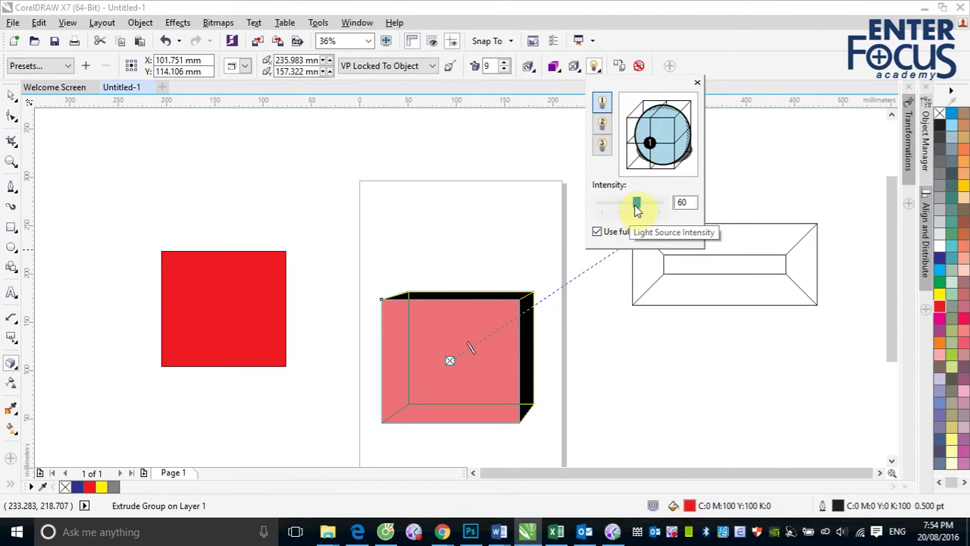
mouse_move(636, 203)
left_mouse_down()
mouse_move(660, 202)
mouse_move(632, 204)
left_mouse_up()
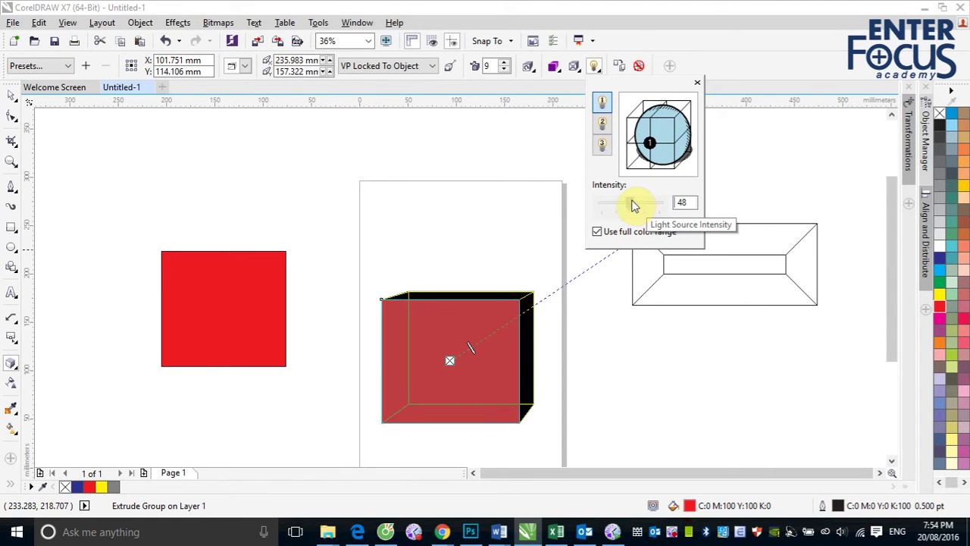
left_click(598, 234)
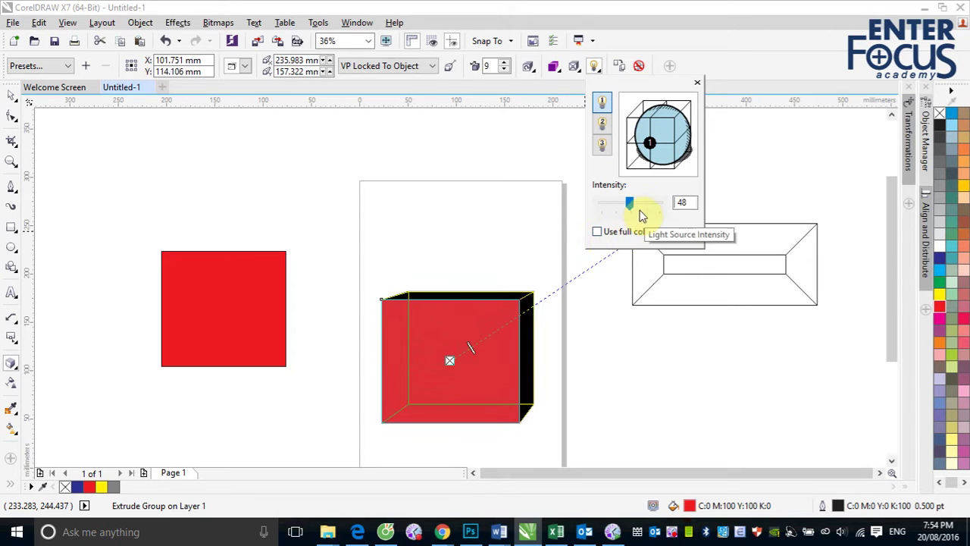
left_click_drag(636, 205, 649, 202)
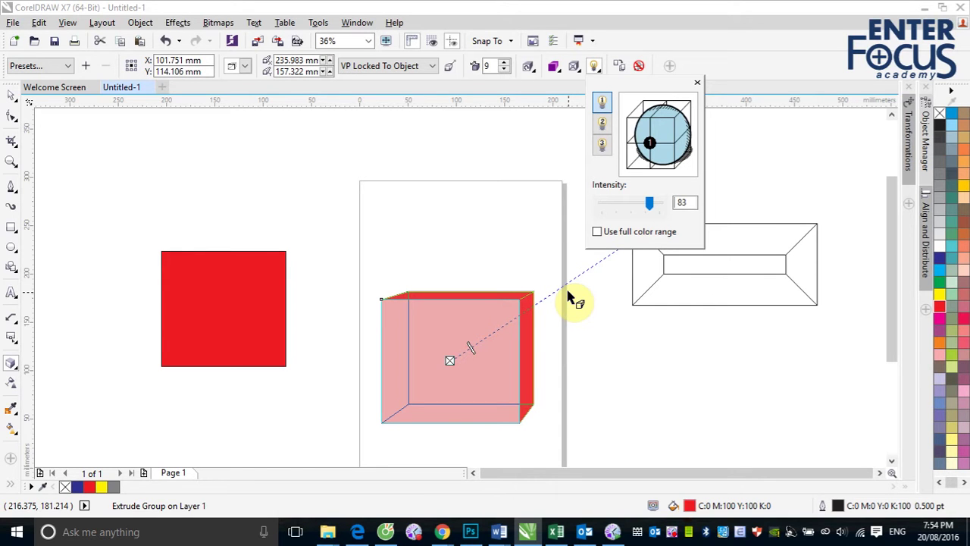
- Add light source 2 and reposition it to the lower-left front corner of the lighting preview cube
left_click(602, 121)
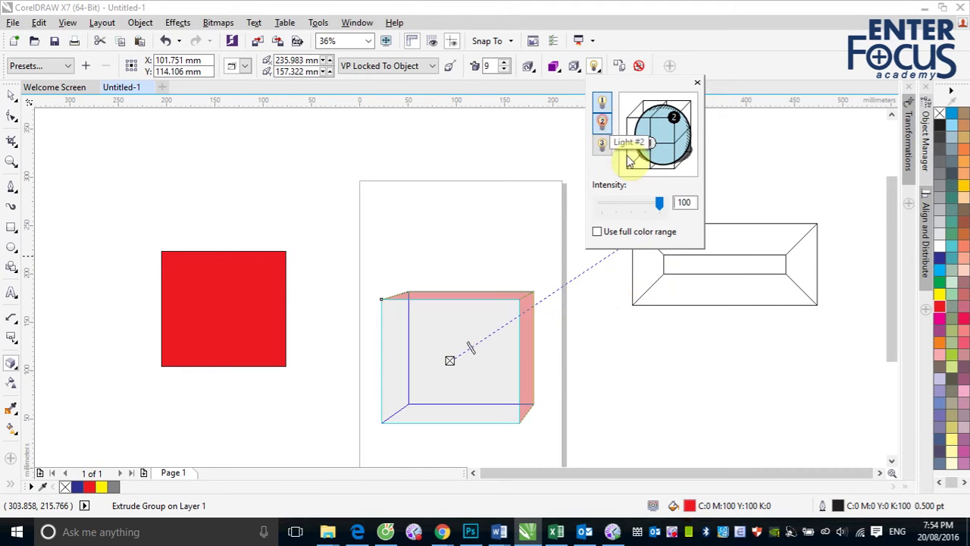
left_click(673, 122)
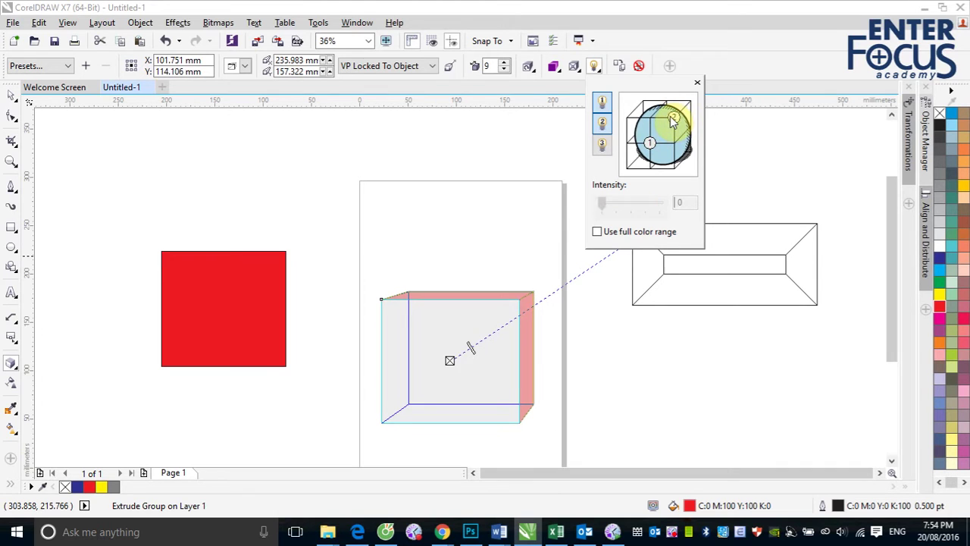
mouse_move(673, 122)
left_mouse_down()
mouse_move(688, 99)
mouse_move(690, 152)
left_mouse_up()
left_click_drag(677, 173, 623, 171)
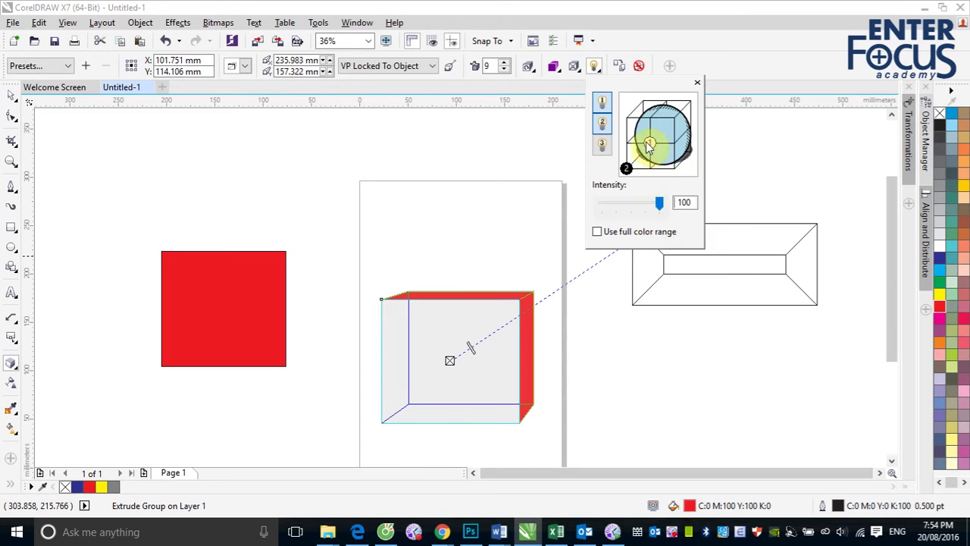
- Switch off both light sources on the extruded box
left_click(605, 123)
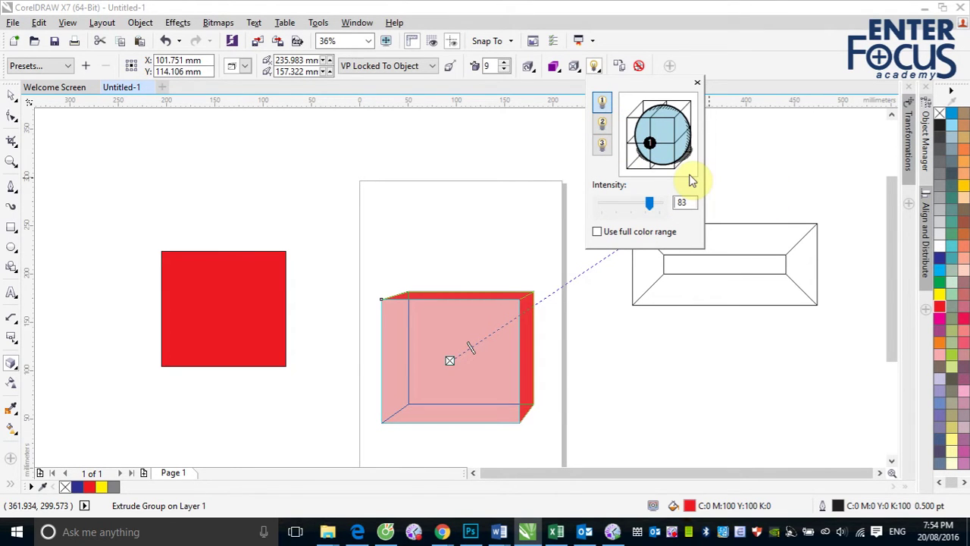
left_click(602, 101)
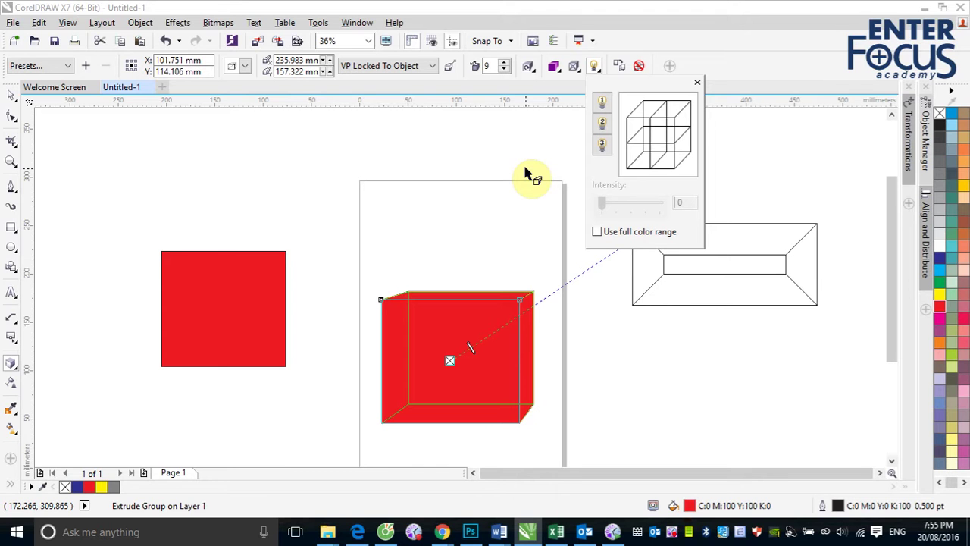
- Copy the extrusion properties of the red box on the page onto the plain red square beside the page
left_click(11, 93)
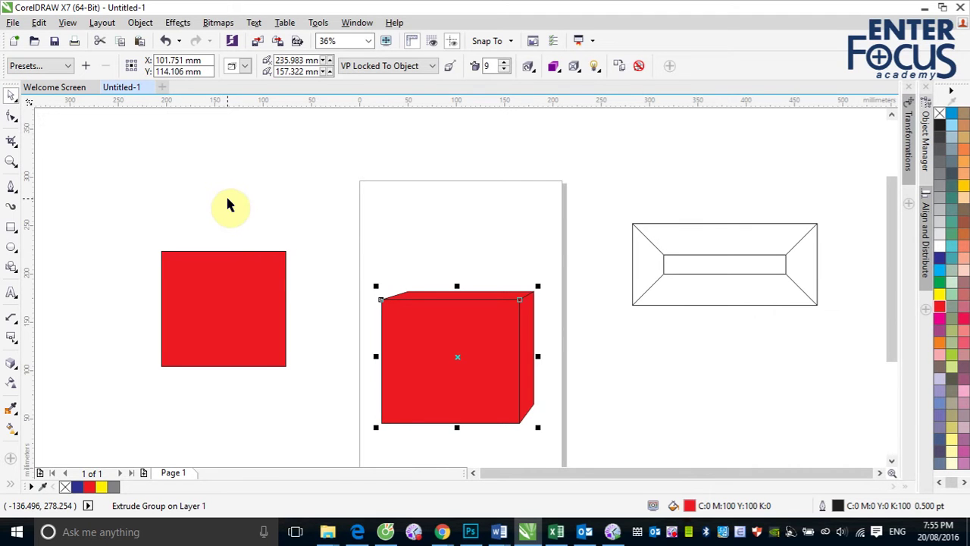
left_click(218, 286)
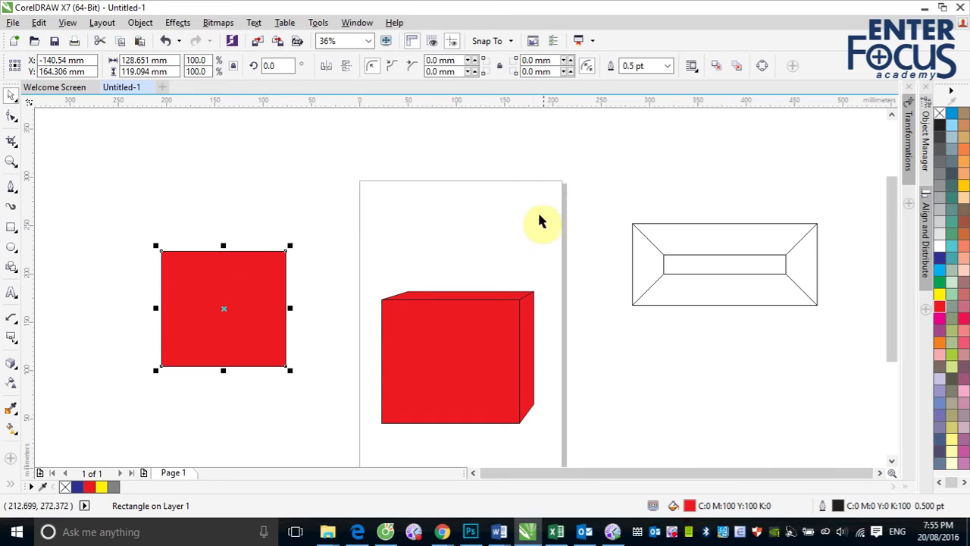
left_click(11, 364)
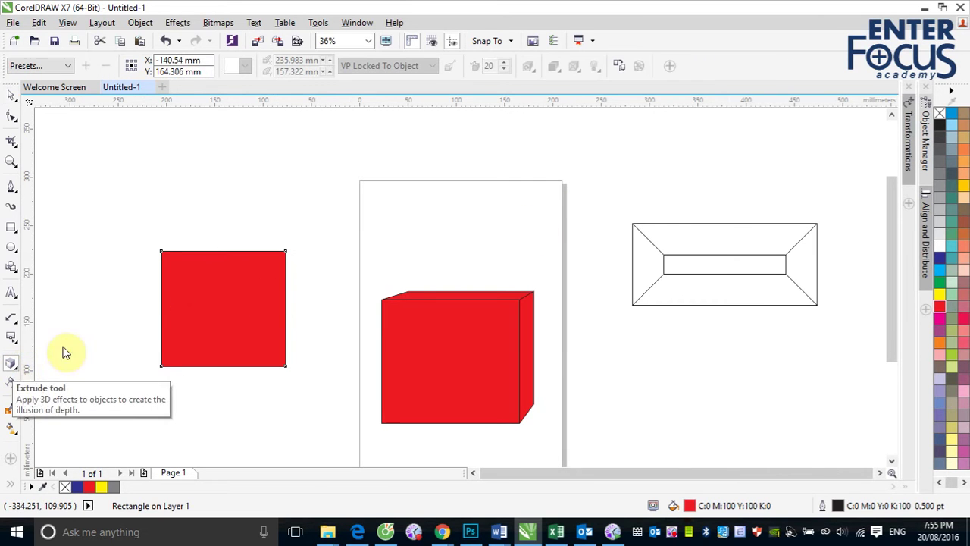
left_click(619, 68)
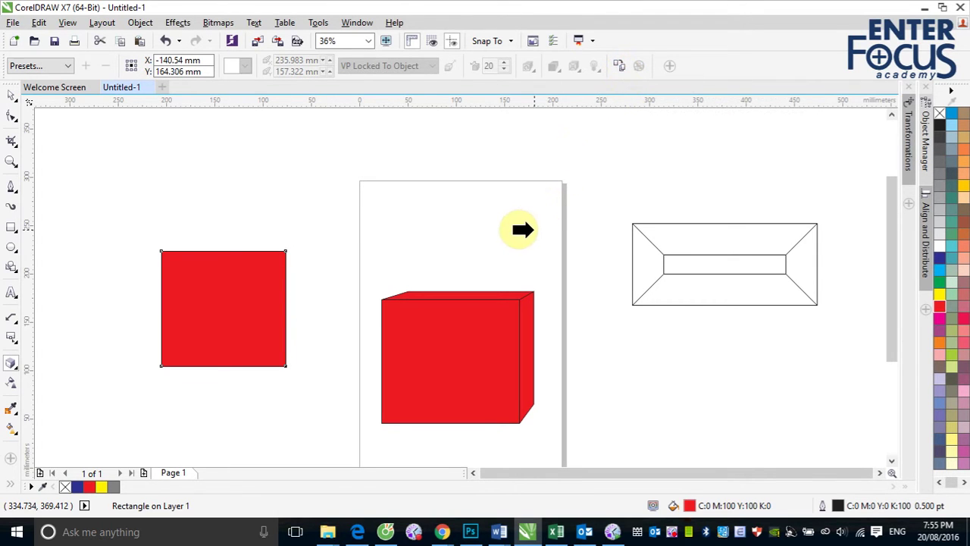
left_click(474, 296)
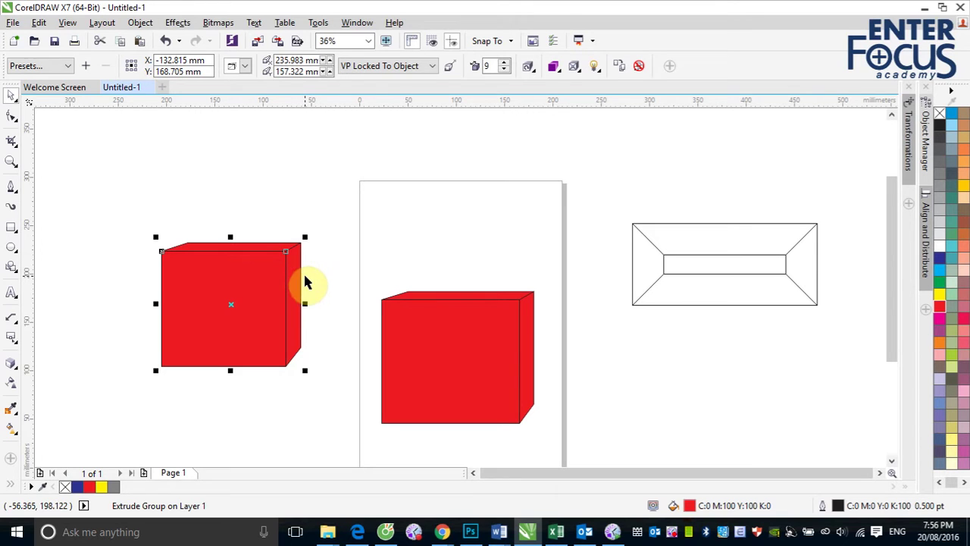
- Clear the extrusion from the box beside the page and undo the removal
left_click(639, 68)
left_click(294, 288)
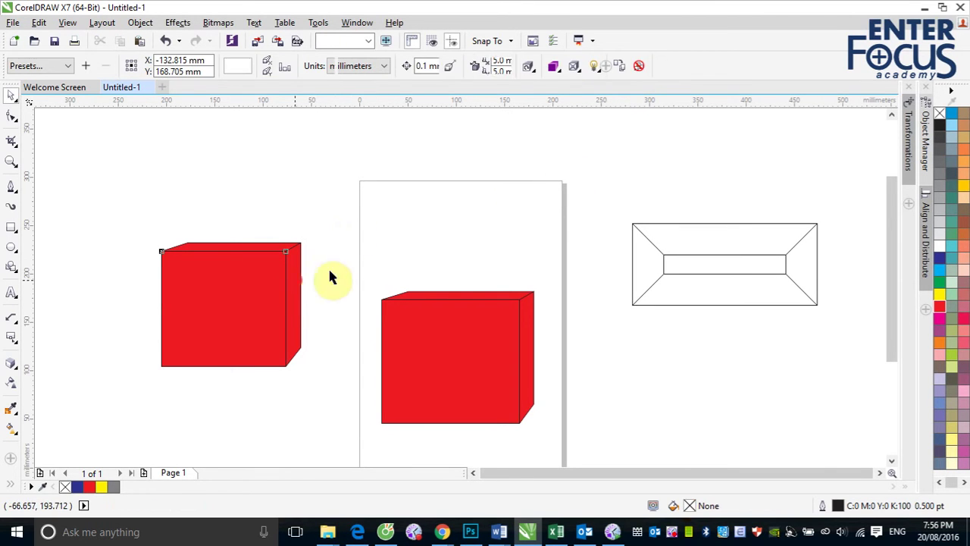
left_click(639, 66)
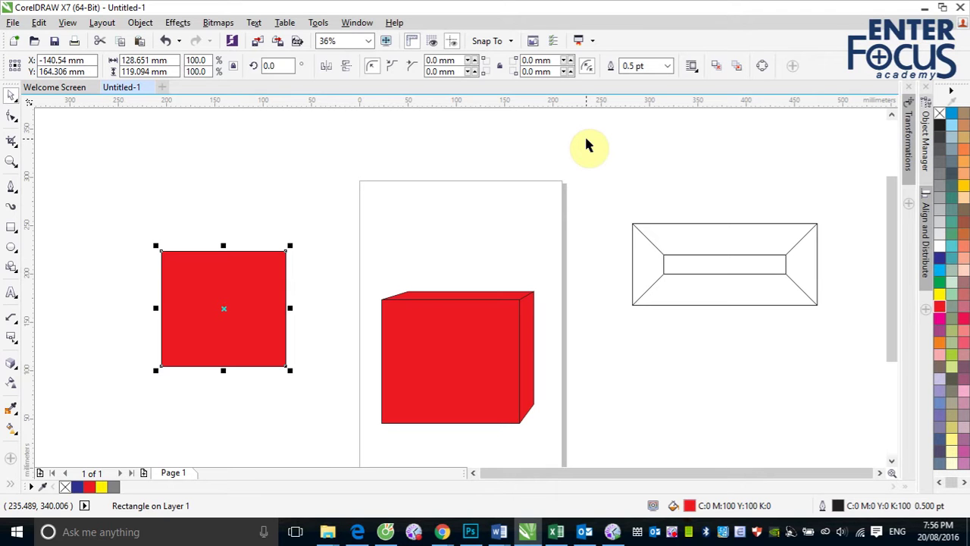
key("ctrl+r")
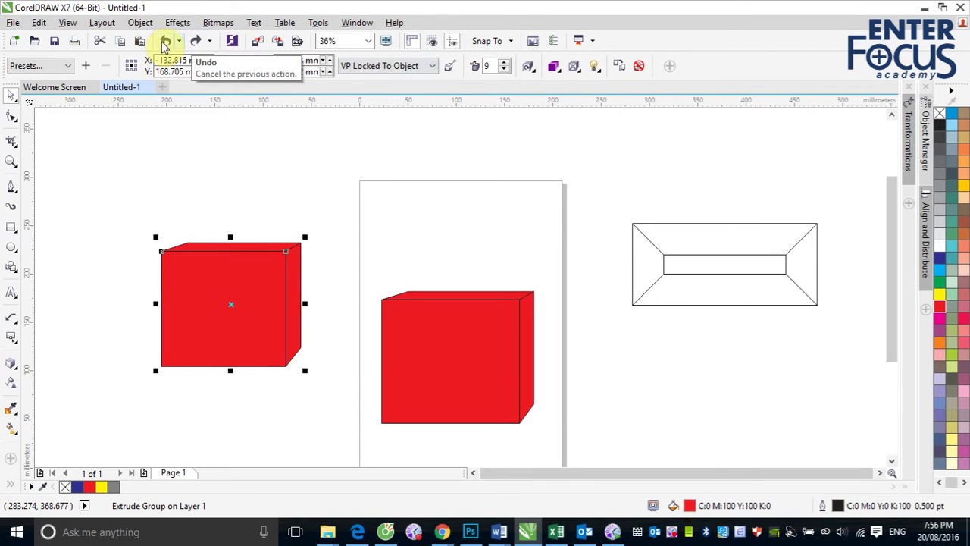
- Break apart the extrude group of the box beside the page and move its front face down and away from the side faces
left_click(140, 22)
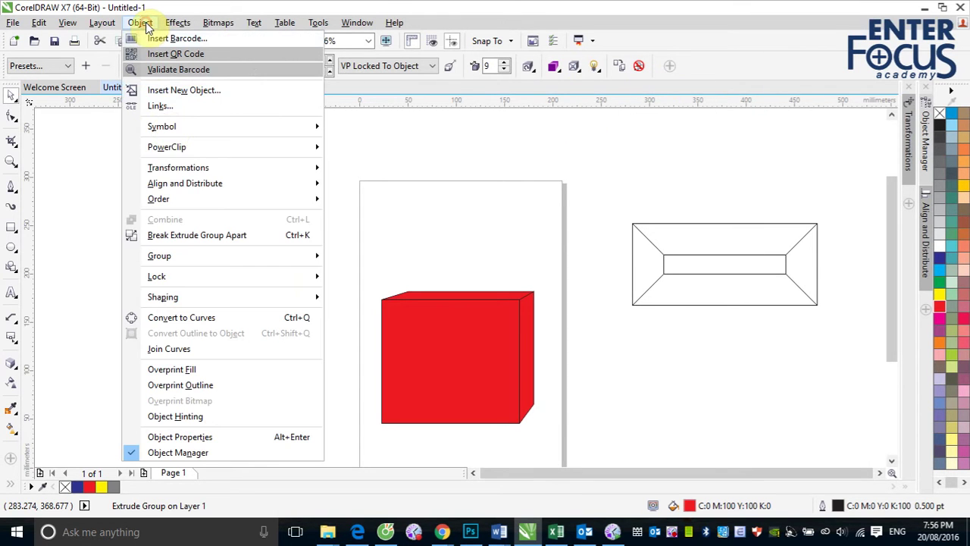
left_click(216, 234)
left_click(251, 207)
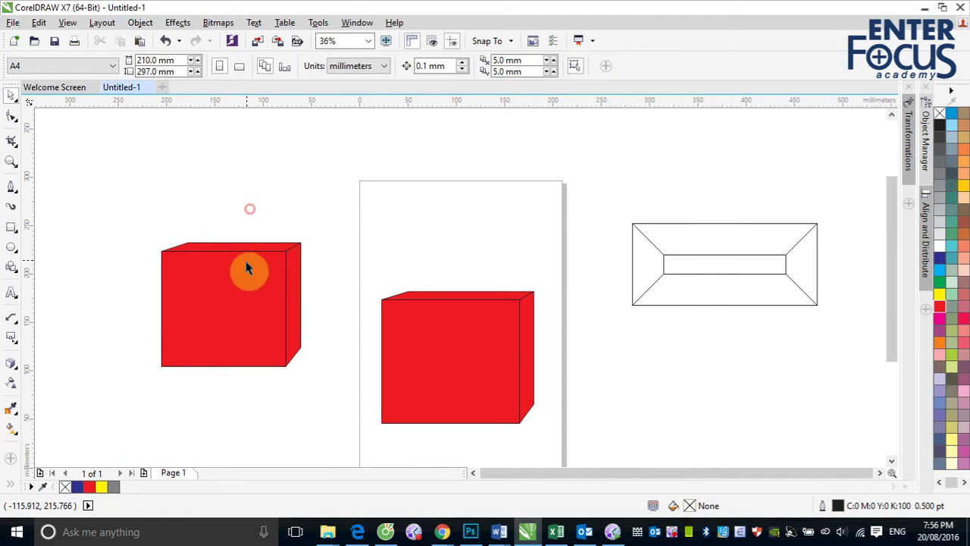
left_click(231, 308)
left_click_drag(231, 307, 133, 362)
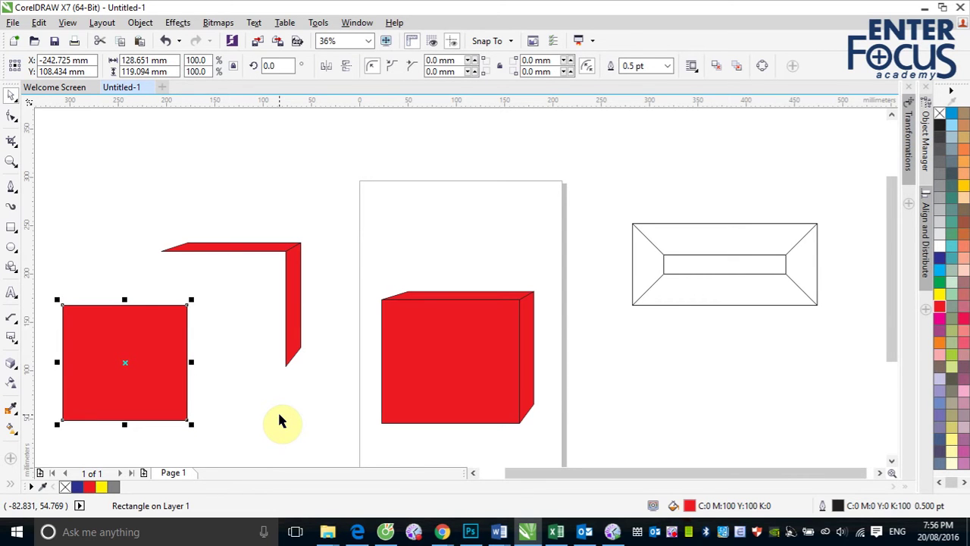
- Ungroup the two remaining extruded faces and move the top face and the right side face apart
left_click(265, 256)
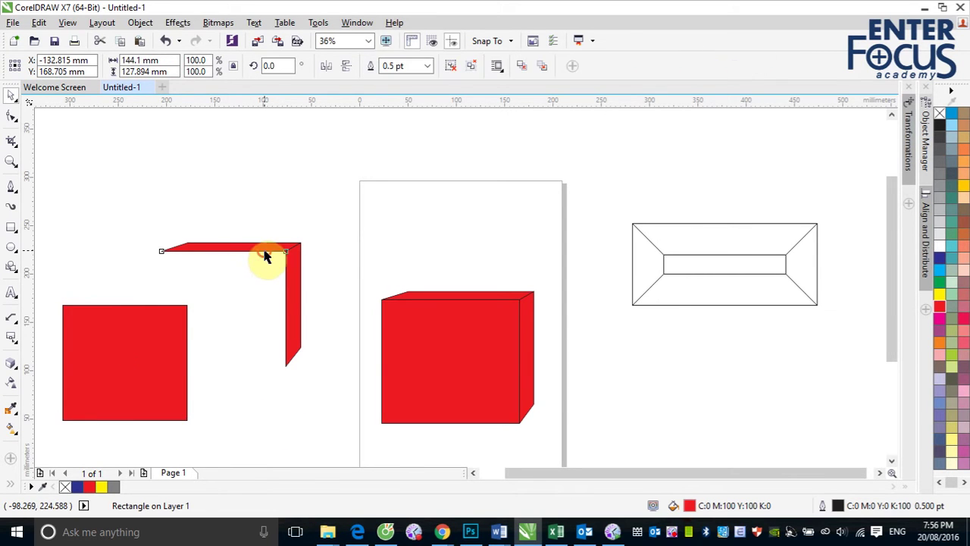
left_click(265, 256)
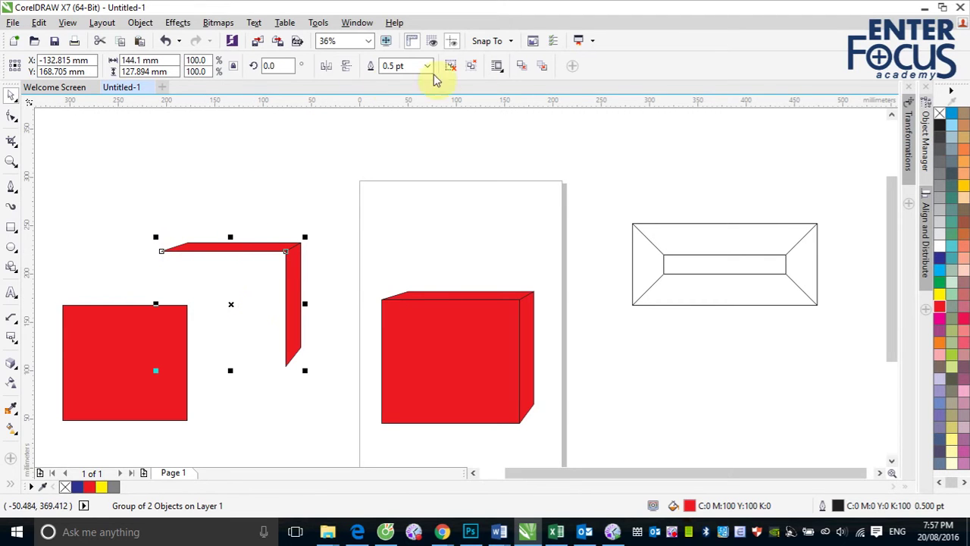
left_click(451, 66)
left_click(277, 249)
left_click_drag(278, 249, 241, 168)
left_click(293, 277)
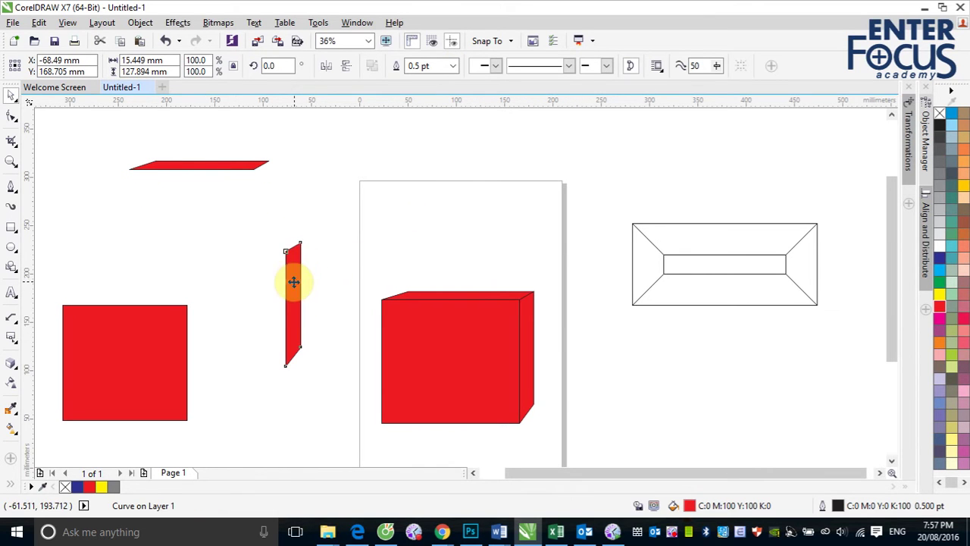
left_click_drag(292, 277, 323, 276)
- Delete all three separated box faces beside the page
left_click(169, 364)
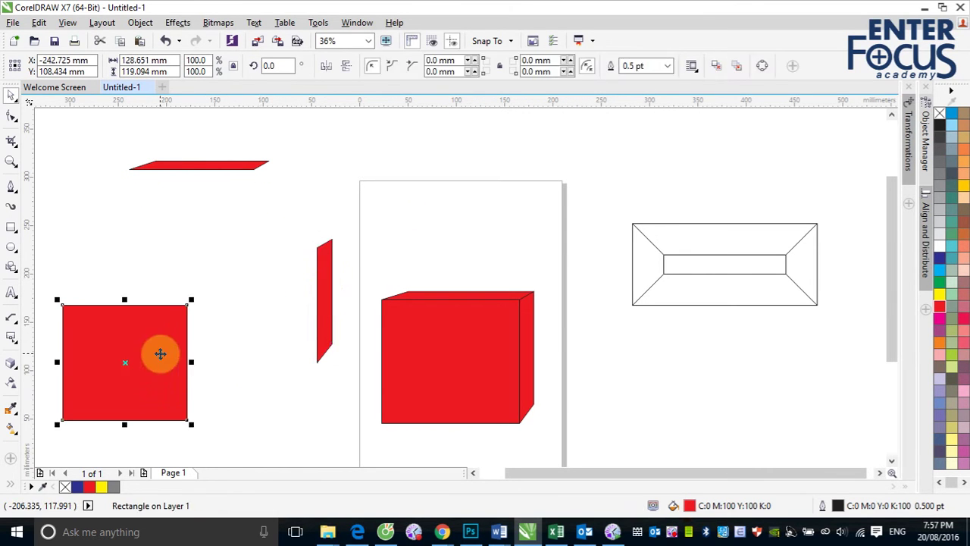
left_click(470, 360)
left_click_drag(43, 131, 379, 449)
key("Delete")
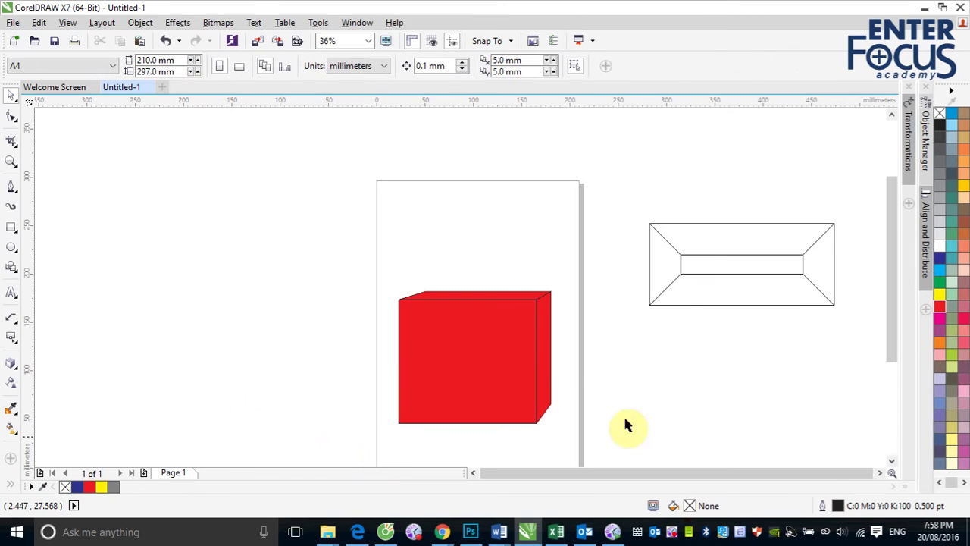
- Apply the Extrude Bottom preset to the red box on the page
left_click(491, 359)
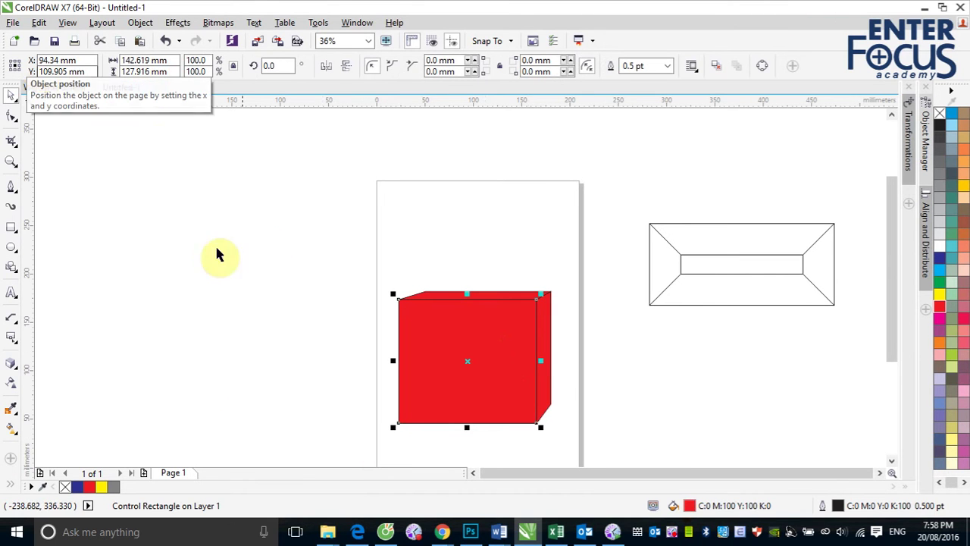
left_click(11, 364)
left_click(498, 336)
left_click(556, 351)
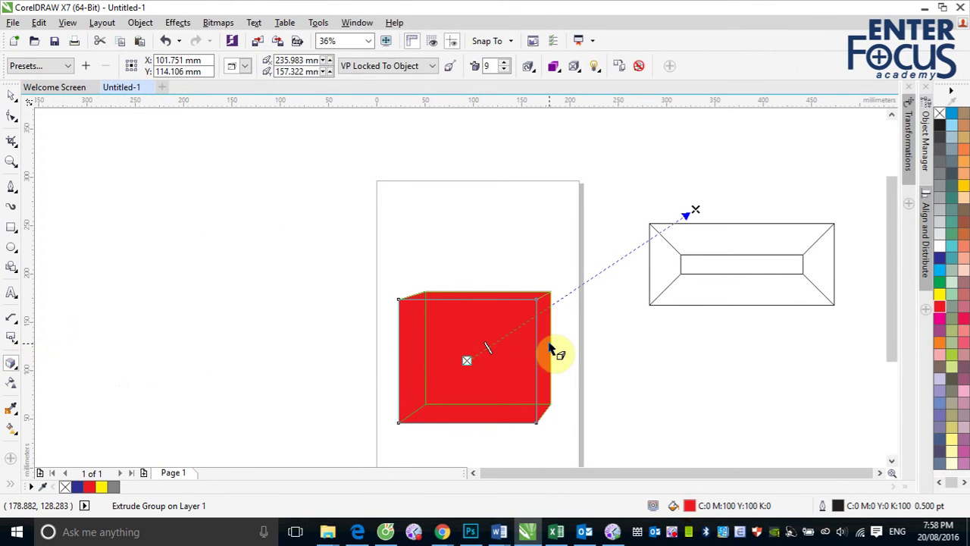
left_click(69, 66)
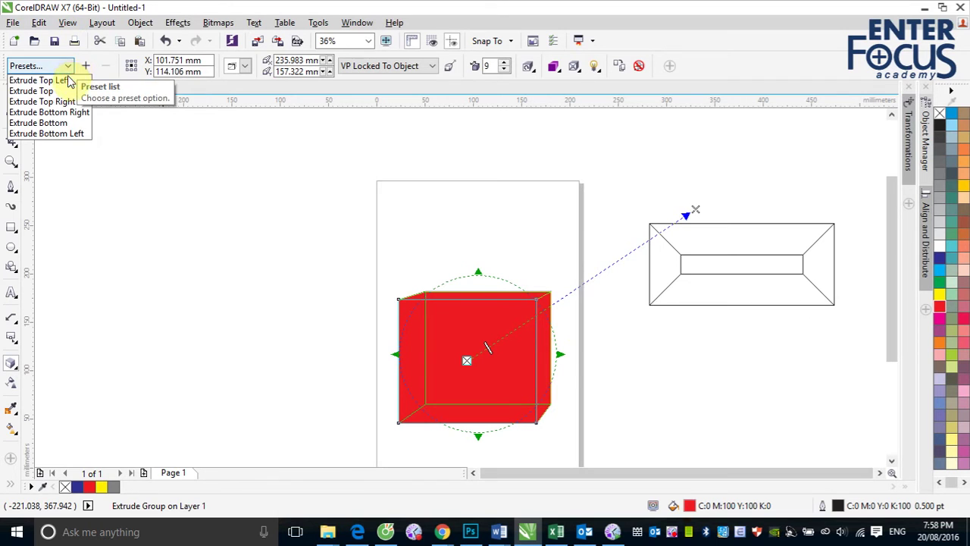
left_click(68, 124)
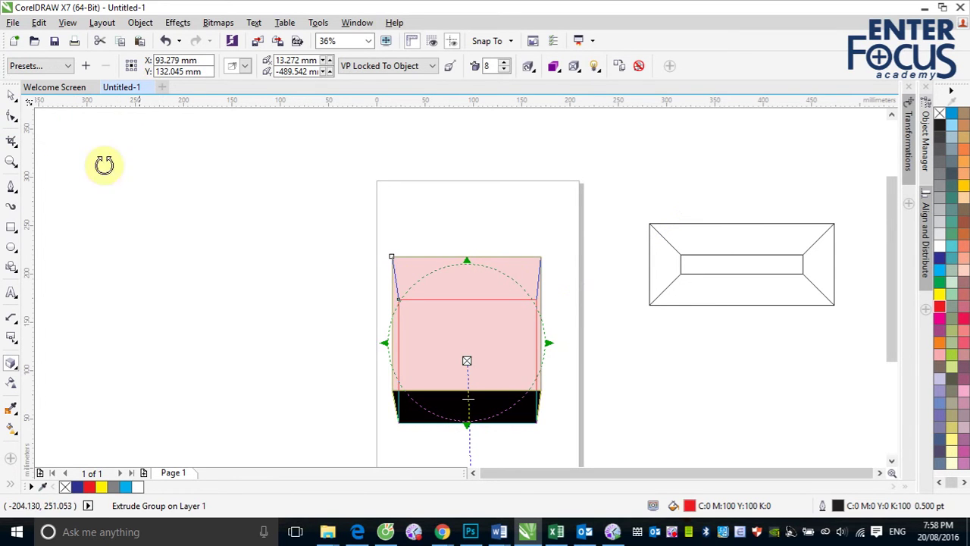
left_click(11, 94)
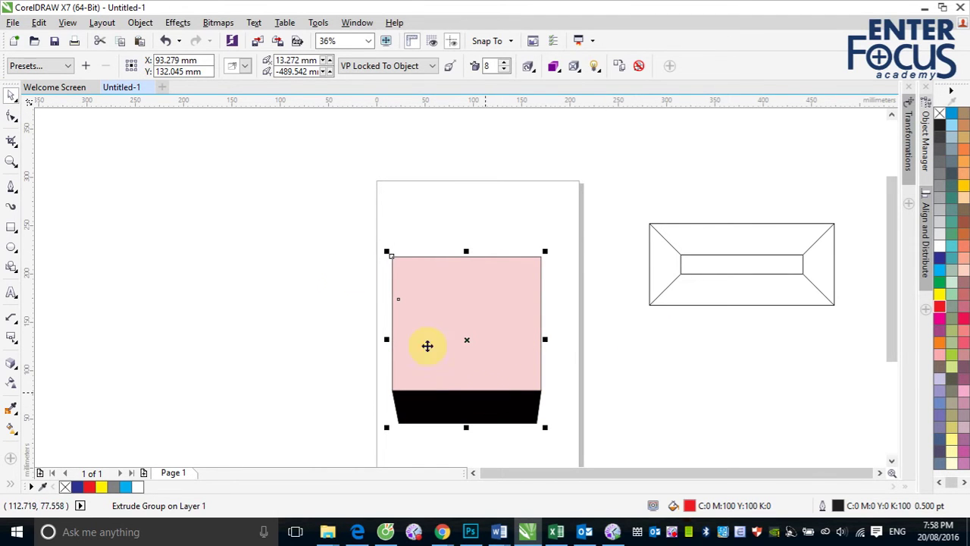
- Break the box's extrude group apart, move the extruded faces off the front face, then ungroup them and pull the large pink face away
left_click(141, 23)
left_click(179, 238)
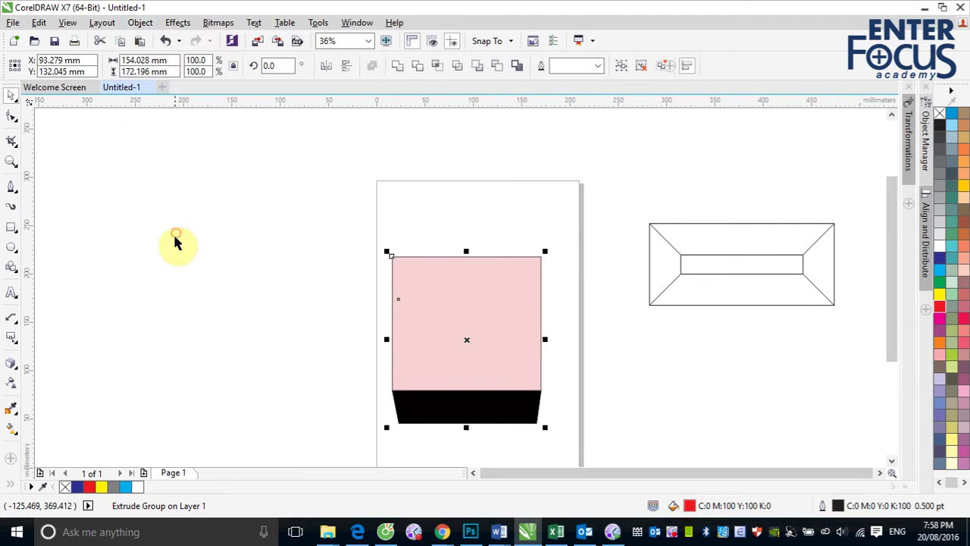
left_click(171, 236)
left_click_drag(461, 334, 249, 264)
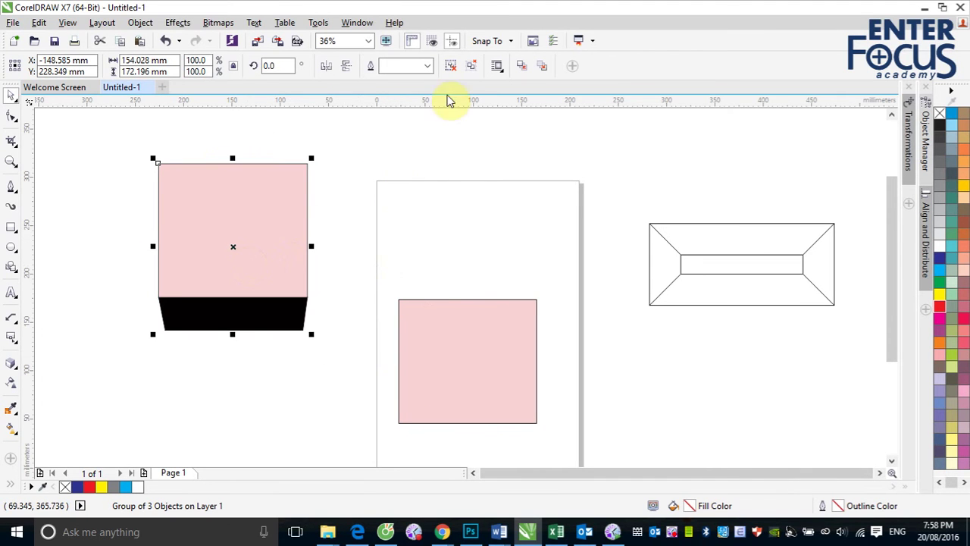
left_click(449, 67)
left_click_drag(278, 233, 423, 204)
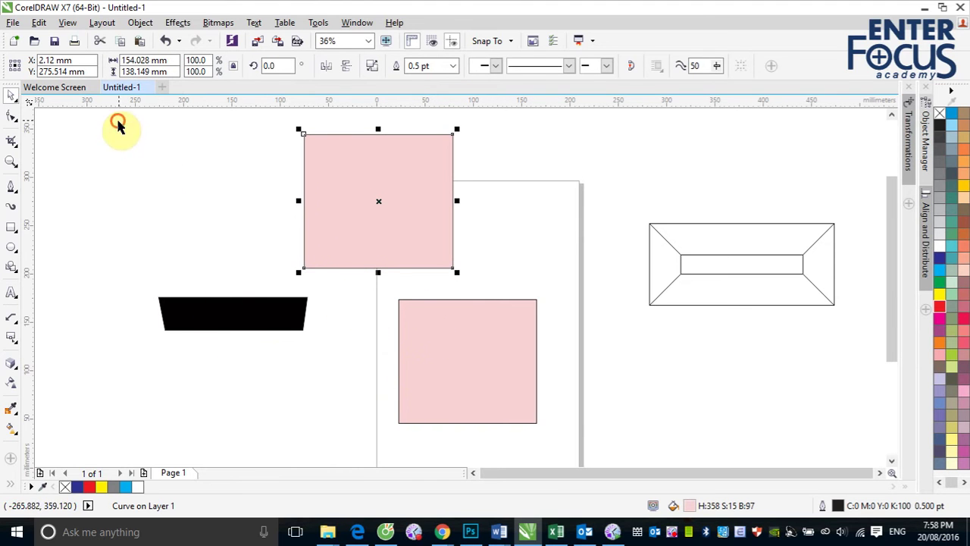
- Delete the black face and both pink faces, keeping the beveled rectangle beside the page
left_click_drag(117, 120, 574, 449)
key("Delete")
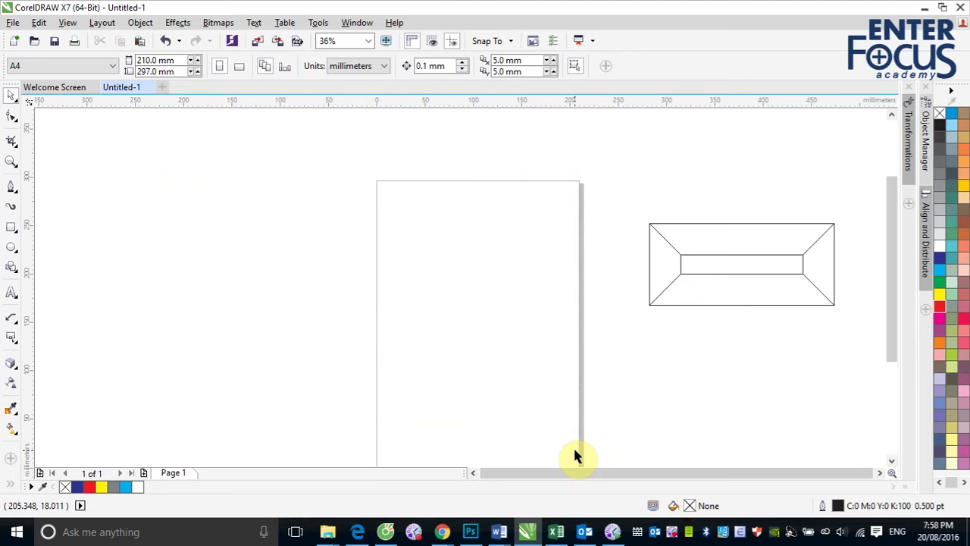
- Draw an unfilled rectangle about 128 × 116 mm in the lower part of the page and extrude it up and to the right
left_click(11, 227)
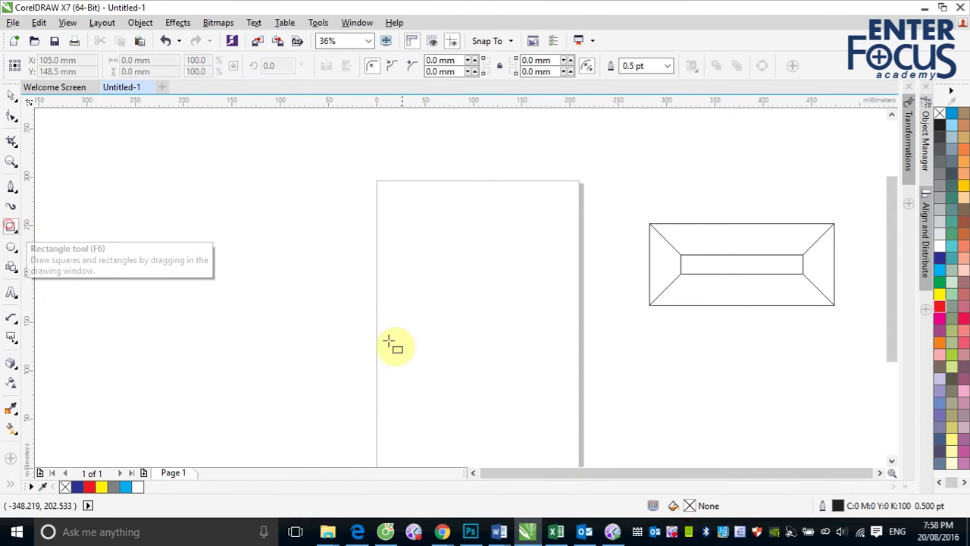
left_click_drag(405, 303, 529, 414)
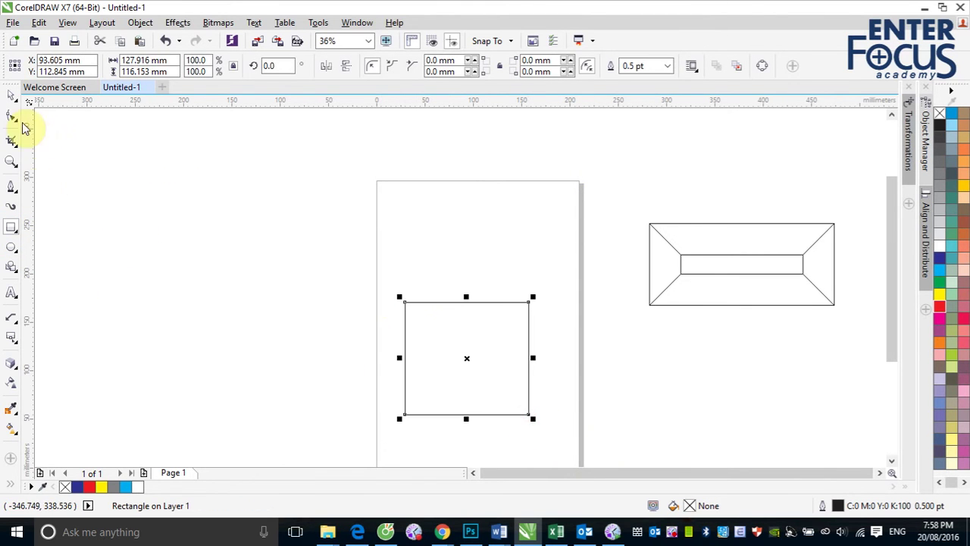
left_click(11, 363)
left_click_drag(429, 346, 626, 214)
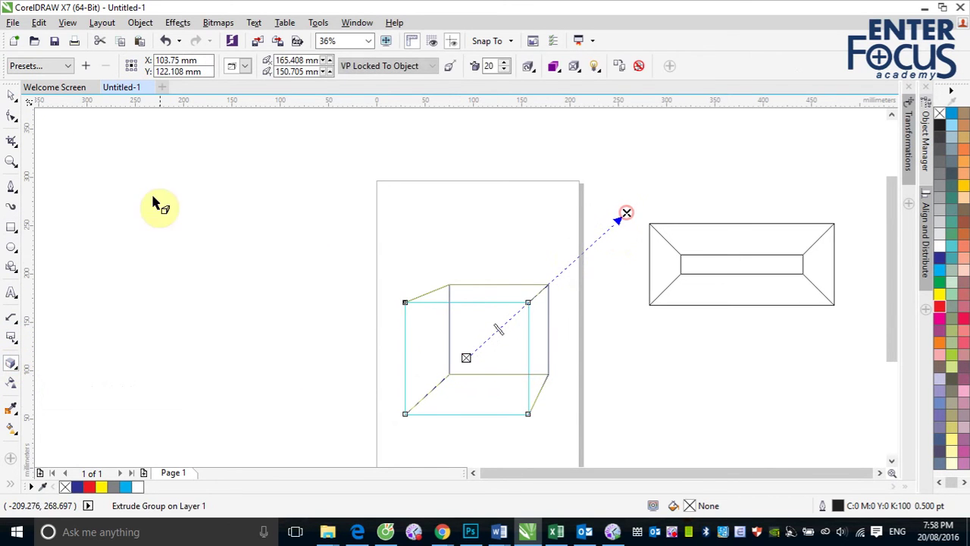
left_click(12, 96)
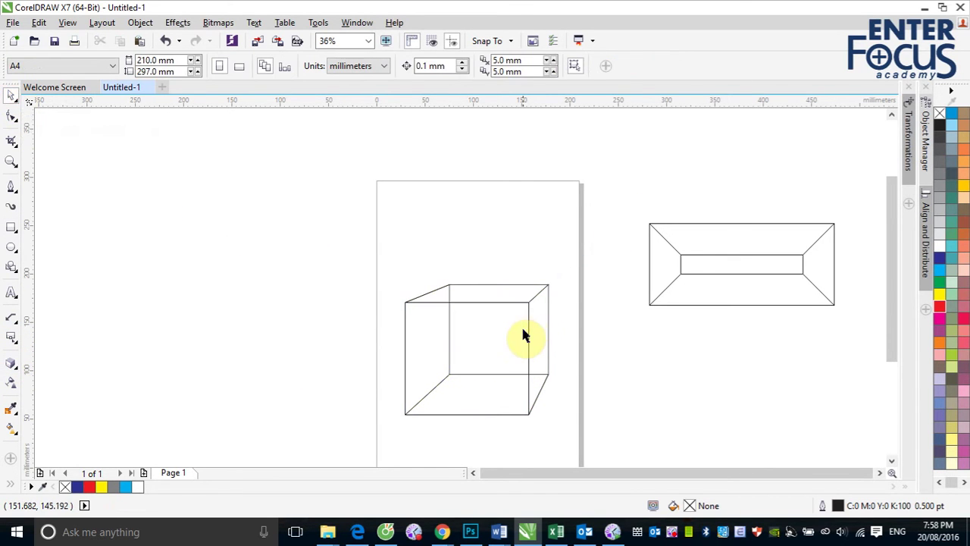
- Break apart the extrude group of the unfilled box and move its front rectangle off the page to the left
left_click(520, 339)
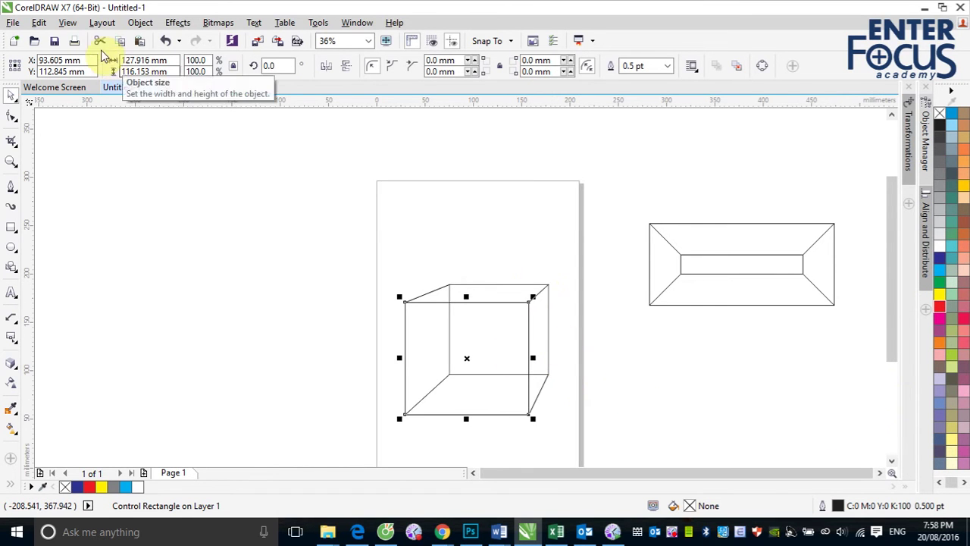
left_click(140, 22)
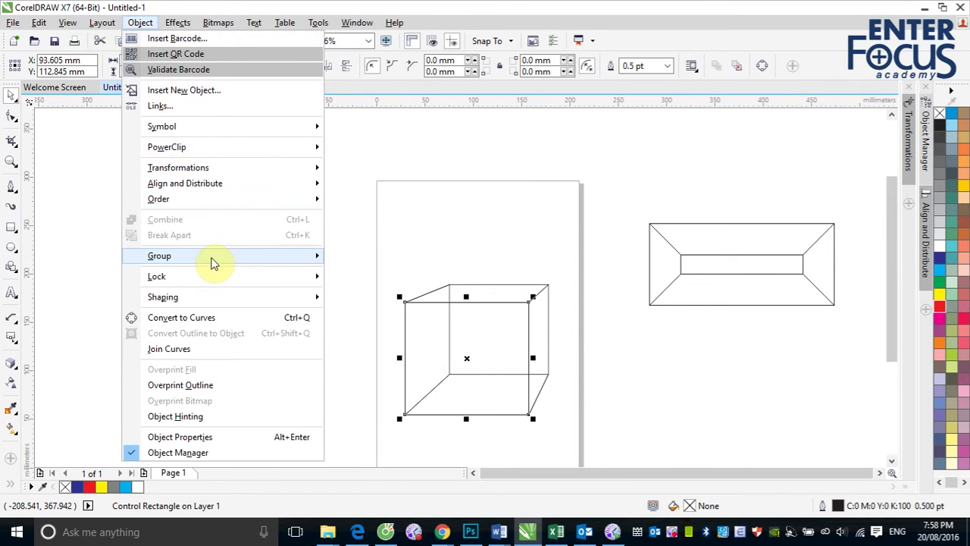
mouse_move(214, 261)
left_click(548, 318)
left_click(548, 318)
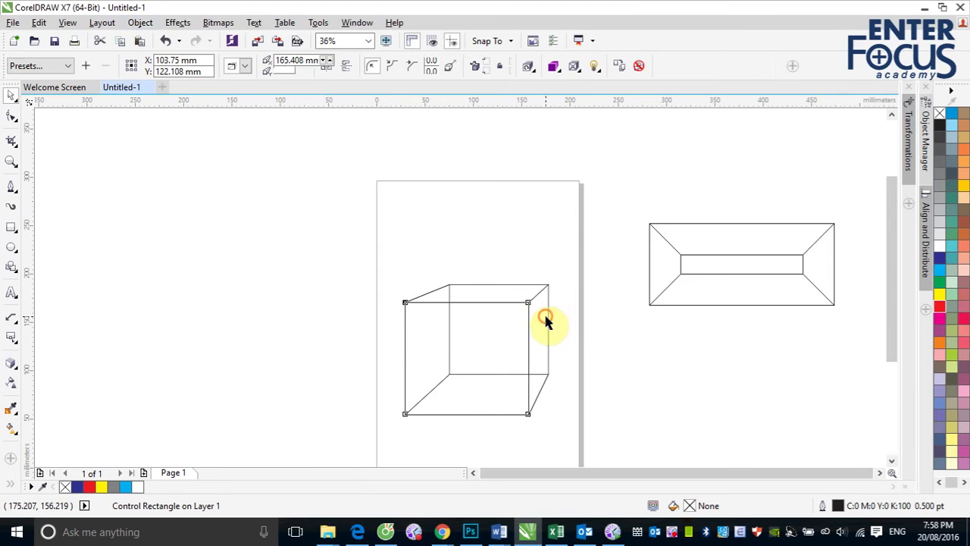
left_click(139, 22)
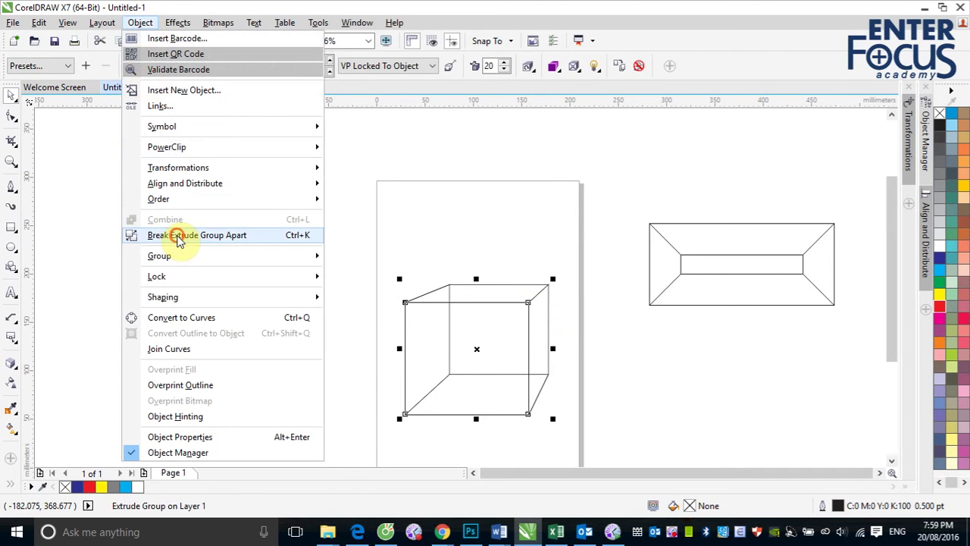
left_click(175, 236)
left_click(445, 338)
left_click_drag(446, 338, 235, 311)
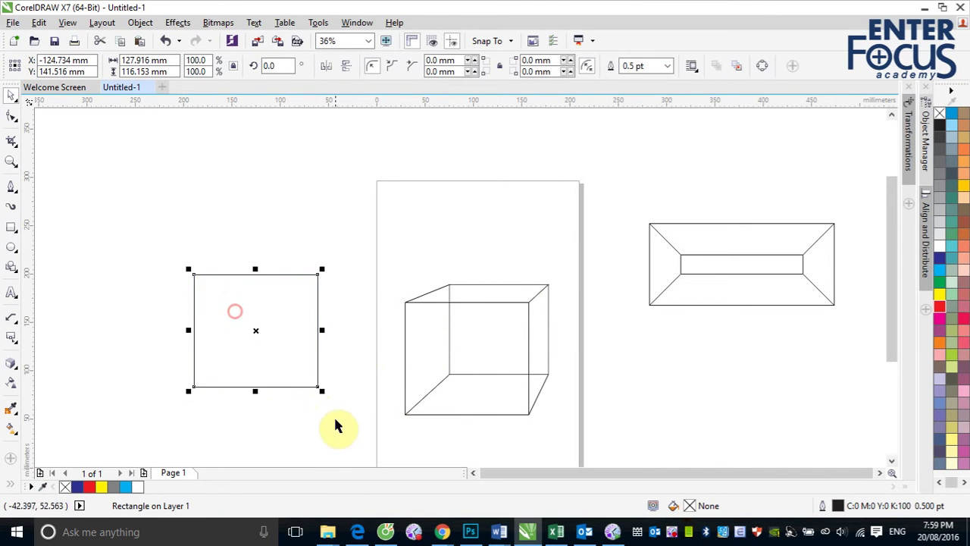
- Ungroup the unfilled box's remaining faces and move the top, right and left faces away from the bottom face
left_click(495, 300)
left_click(448, 67)
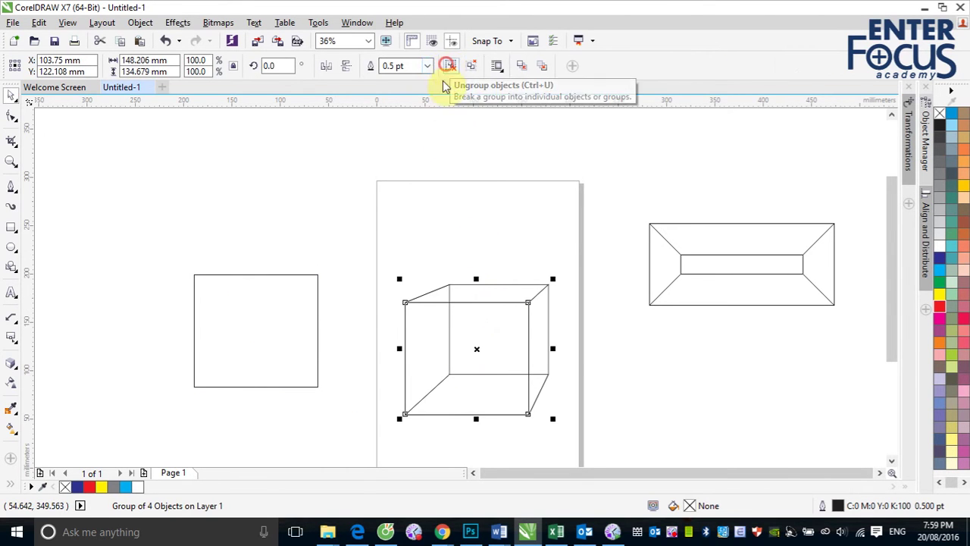
left_click(439, 134)
left_click_drag(472, 294, 428, 192)
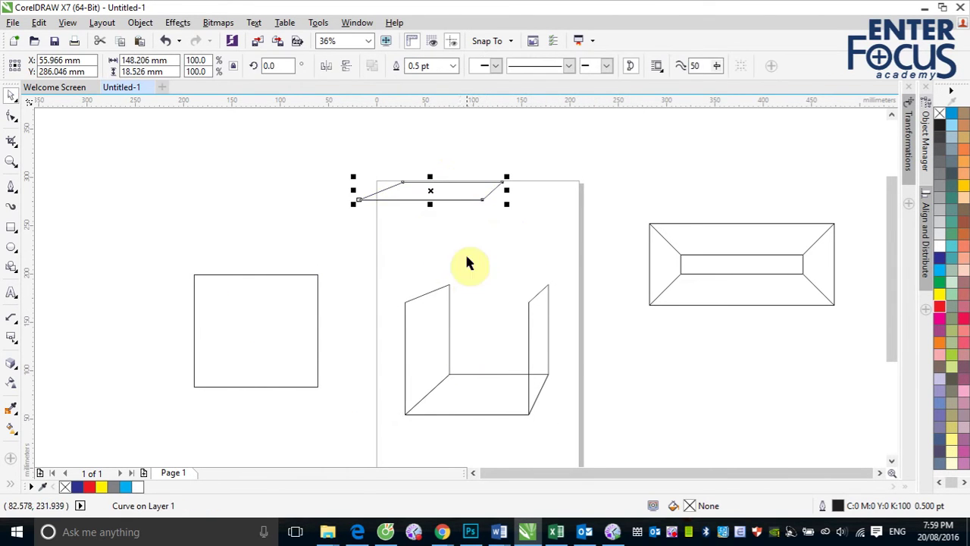
left_click_drag(540, 331, 643, 345)
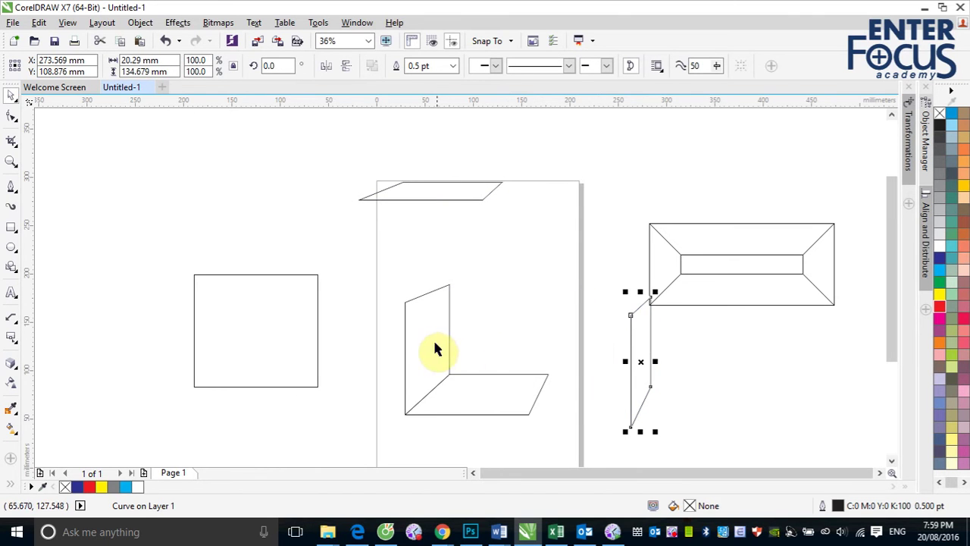
left_click_drag(437, 342, 394, 326)
left_click(472, 401)
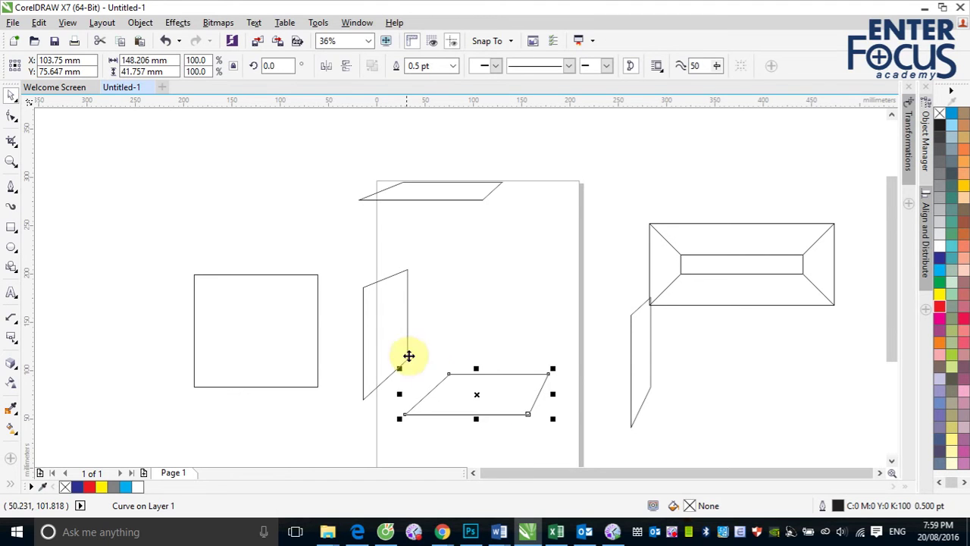
left_click(319, 336)
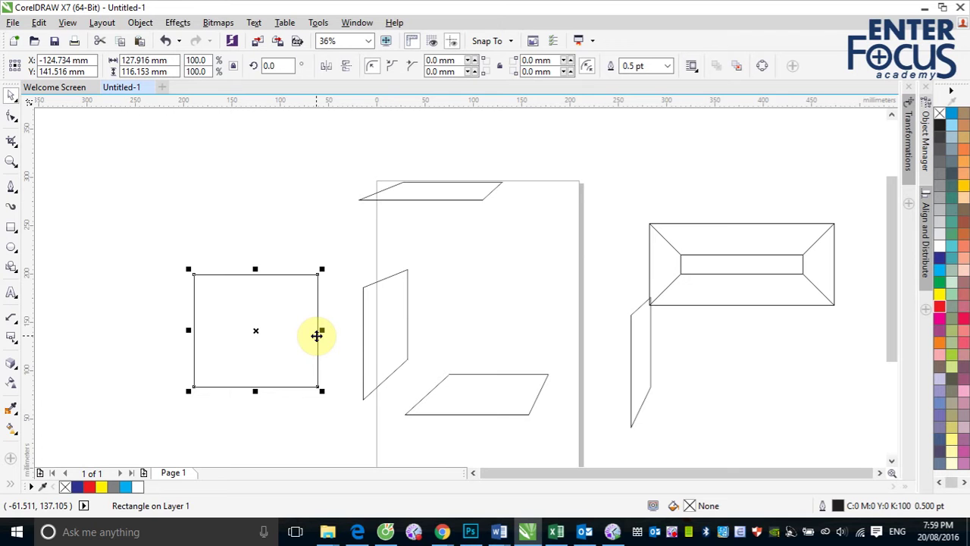
- Delete all the separated faces together with the beveled rectangle beside the page
left_click_drag(151, 140, 853, 447)
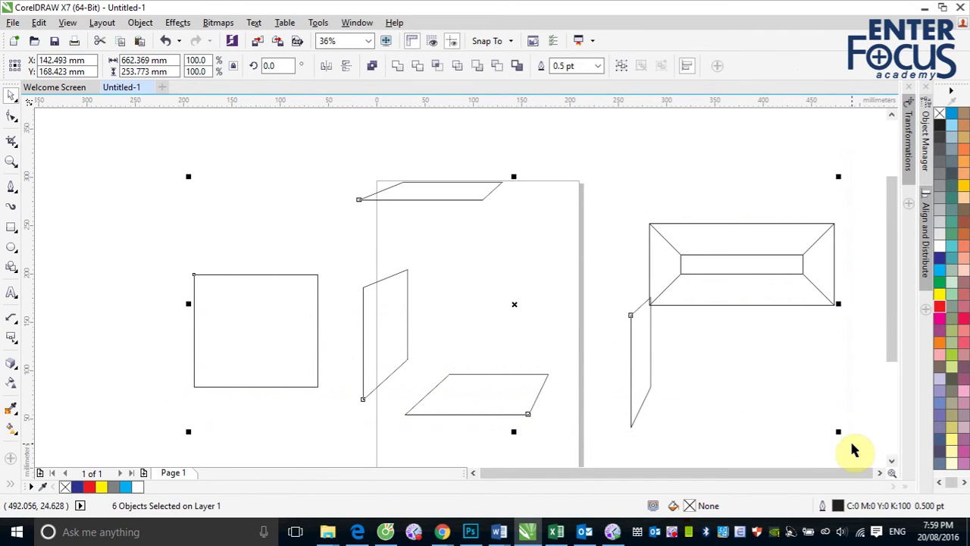
key("Delete")
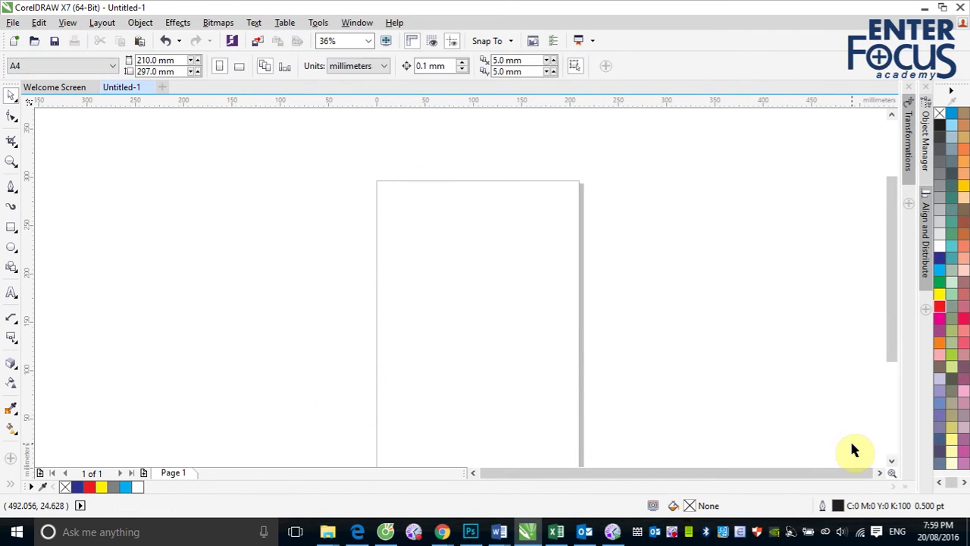
- Draw a square about 79 mm wide in the lower part of the page and fill it red
left_click(12, 228)
left_click_drag(421, 343, 498, 419)
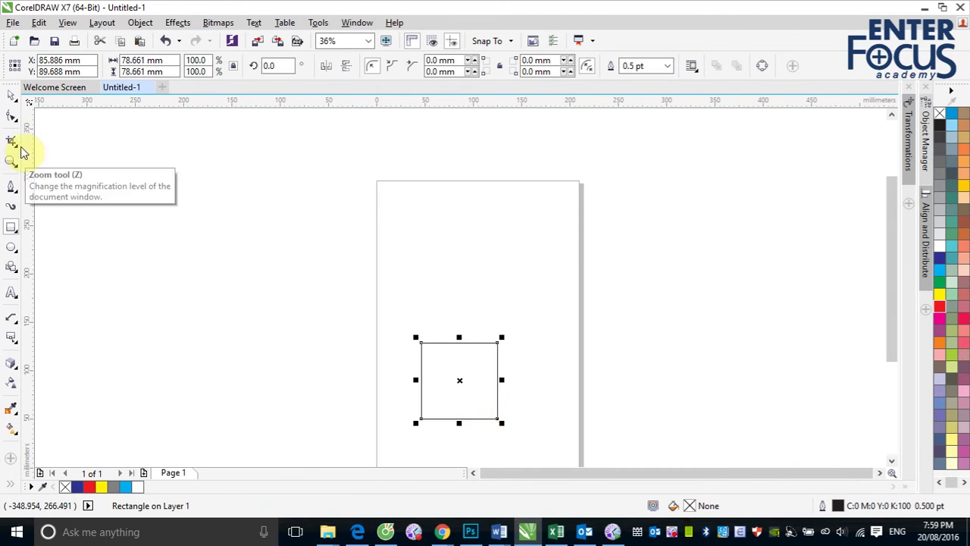
left_click(11, 95)
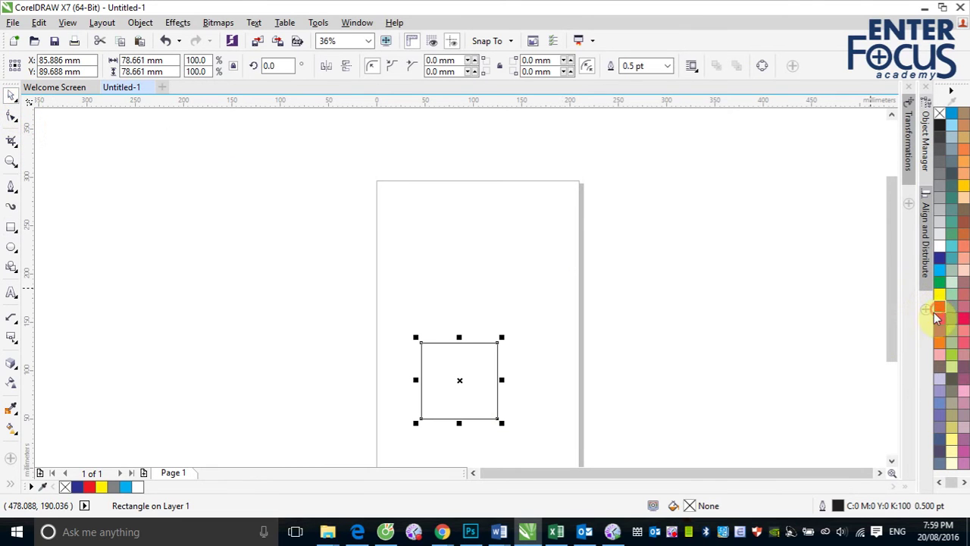
left_click(938, 306)
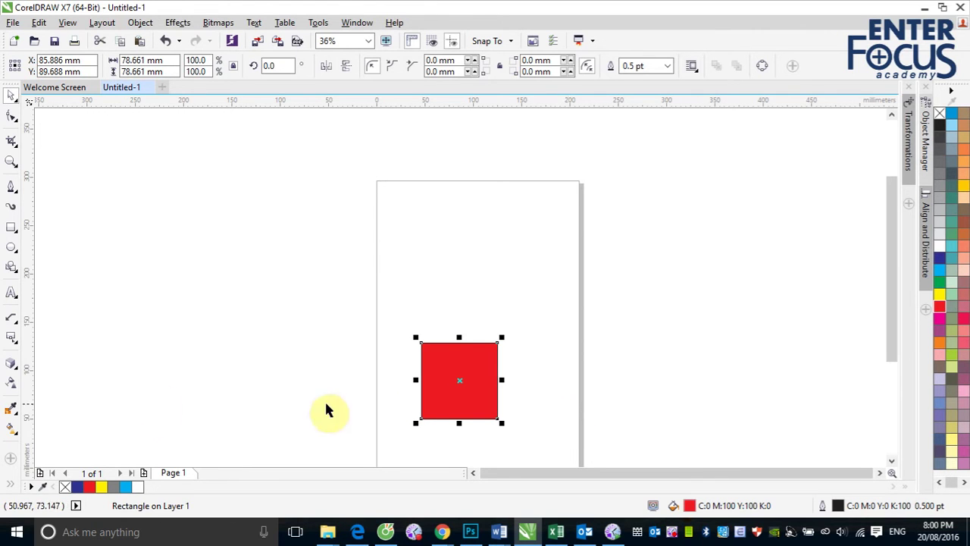
- Extrude the red square up and to the right into a 3D box and deselect it
left_click(11, 365)
left_click_drag(477, 393, 702, 260)
left_click(10, 96)
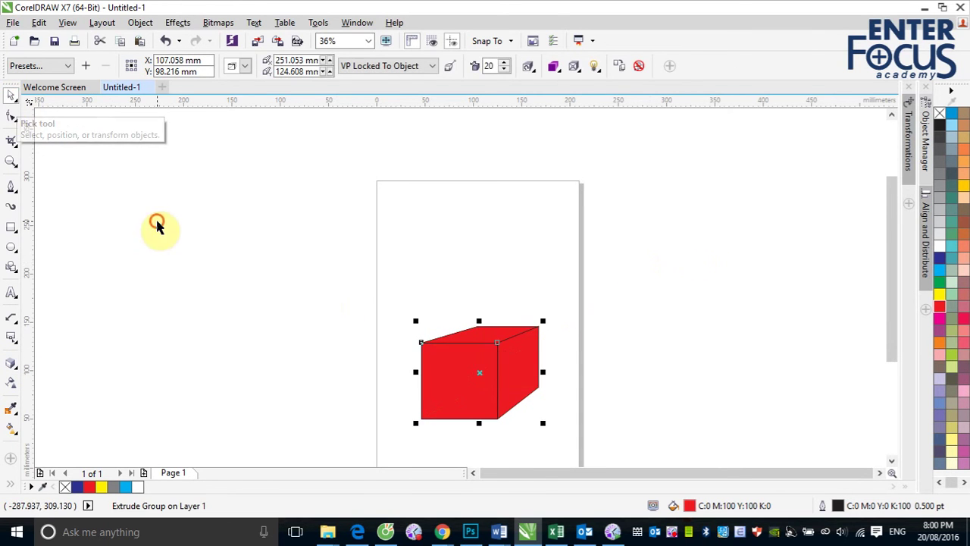
left_click(157, 223)
- Draw a square about 89 mm wide off the page, left of the red box, and fill it cyan
left_click(11, 227)
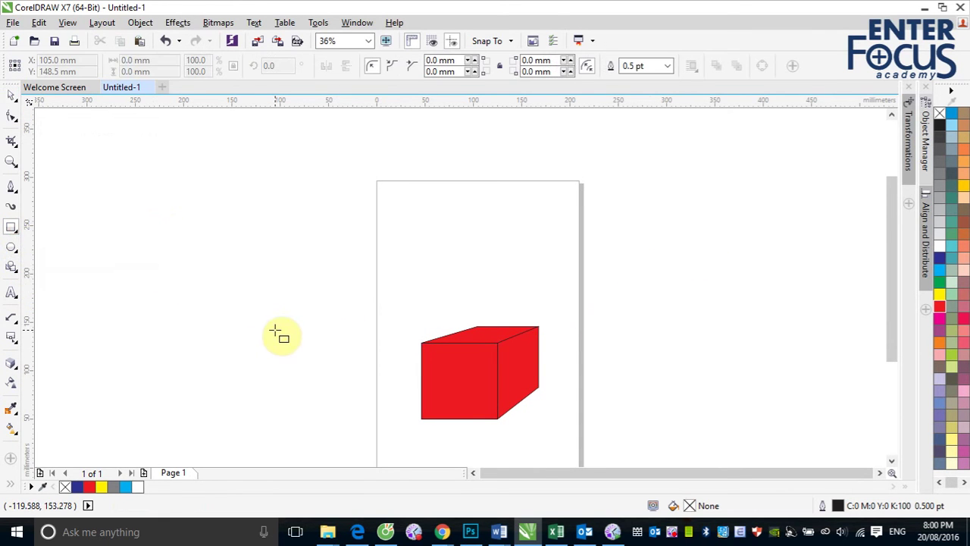
left_click_drag(260, 322, 347, 407)
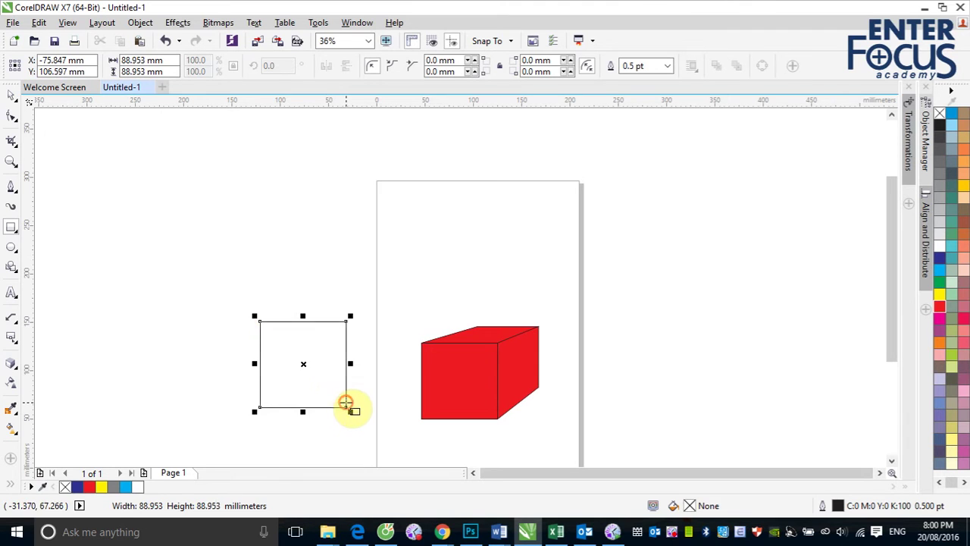
left_click(940, 270)
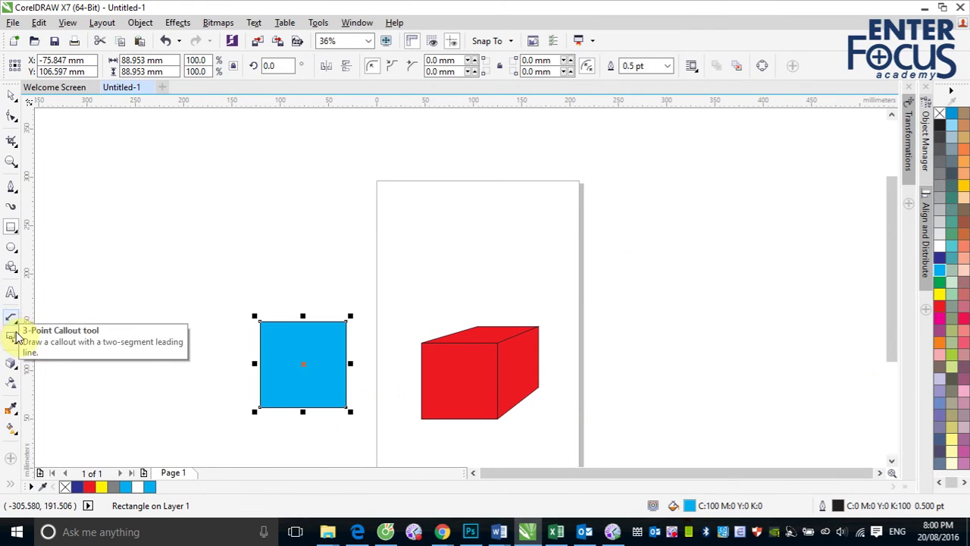
- Extrude the cyan square up and to the right and place the resulting box on top of the red box
left_click(11, 363)
left_click_drag(333, 400, 529, 270)
left_click(12, 95)
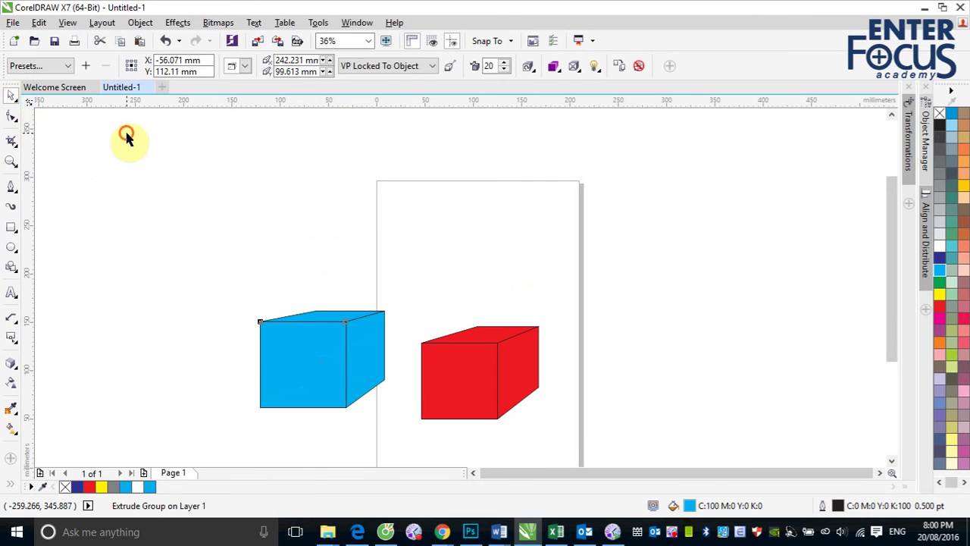
left_click(130, 141)
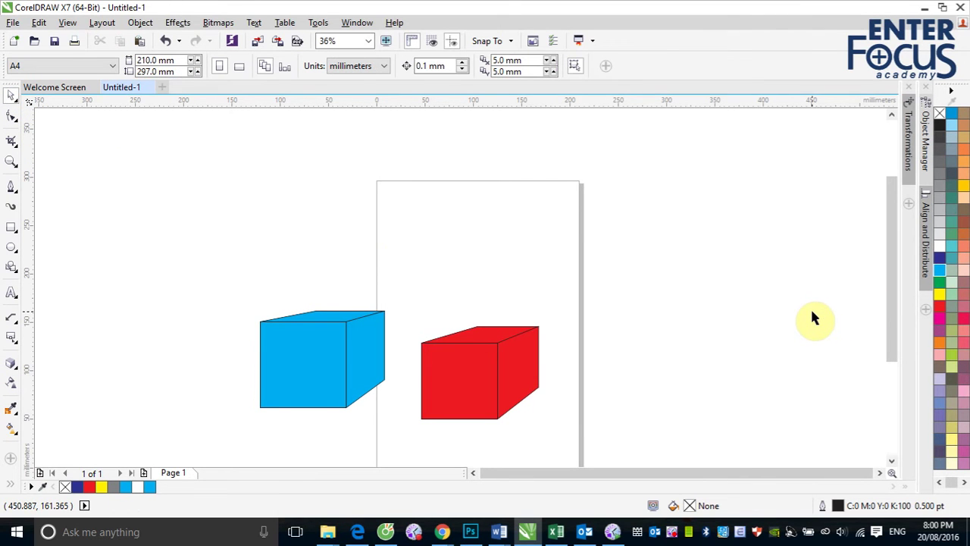
left_click_drag(366, 356, 524, 290)
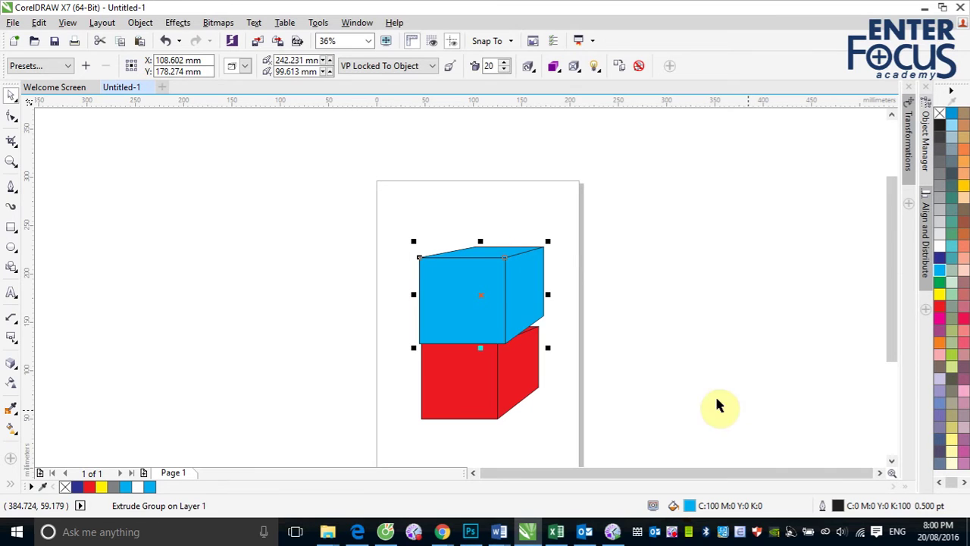
double_click(520, 294)
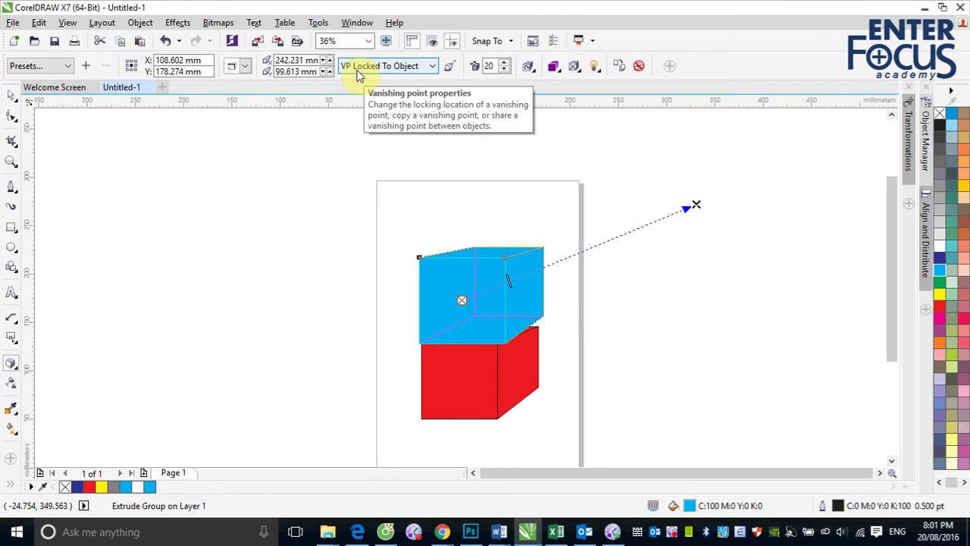
left_click(432, 67)
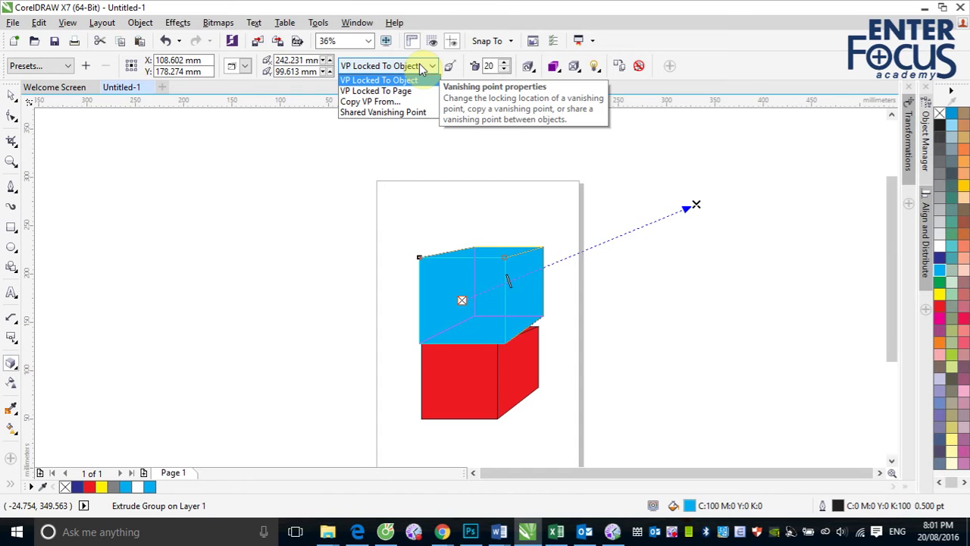
left_click(73, 68)
left_click(72, 67)
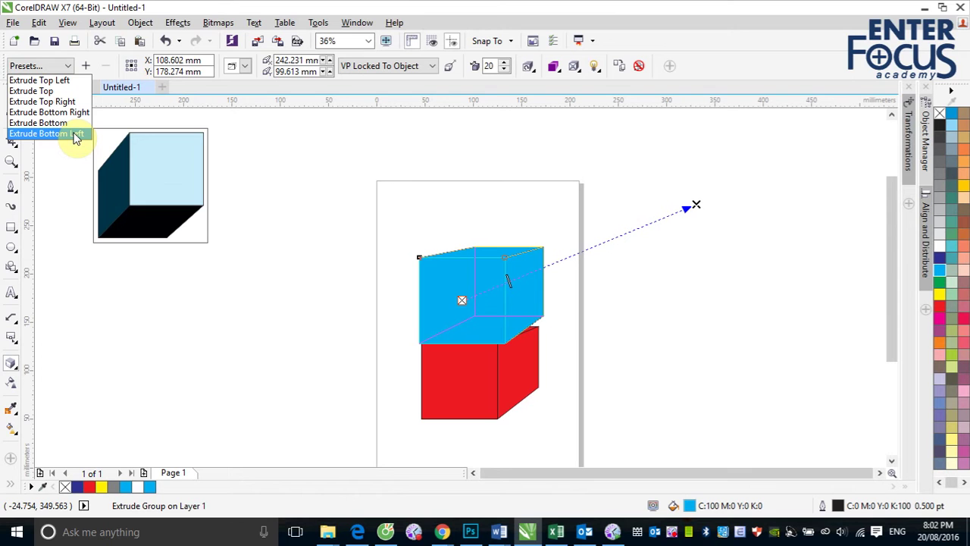
left_click(265, 7)
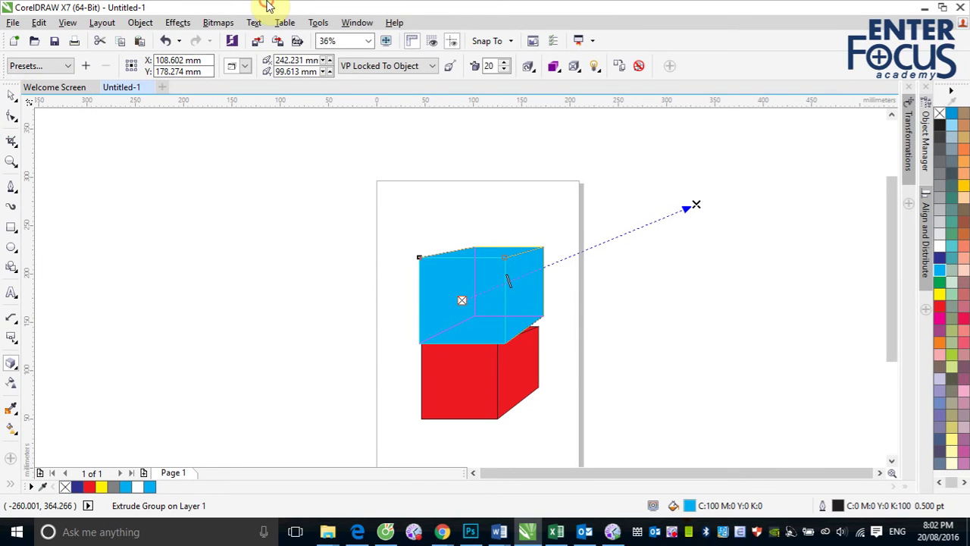
left_click(11, 94)
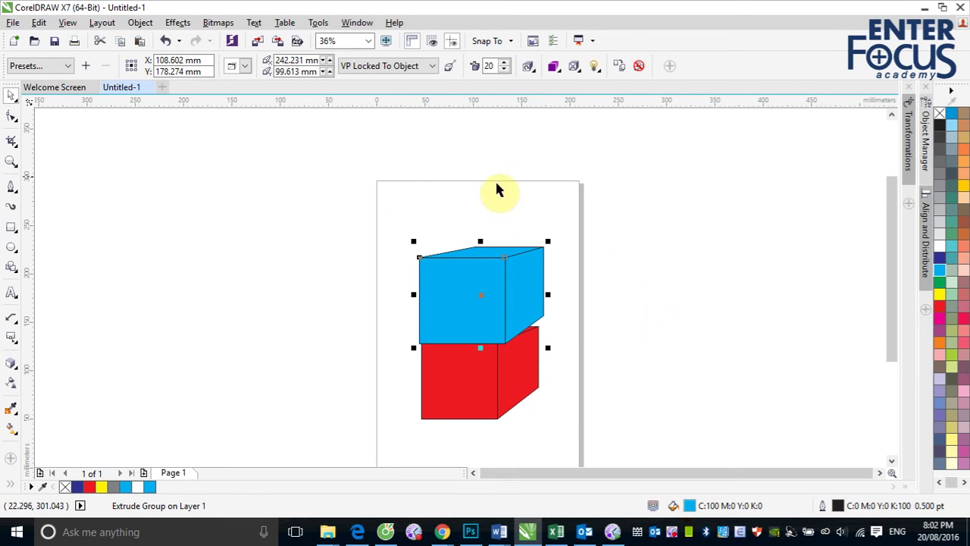
- Move the cyan box off the page, up beyond its top edge, and back onto the upper page above the red box
left_click(458, 307)
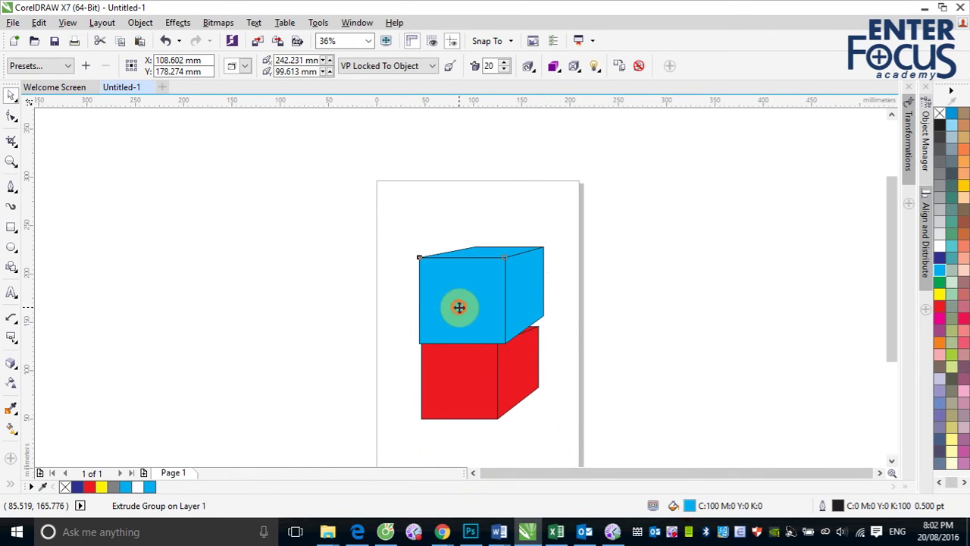
left_click_drag(459, 307, 743, 324)
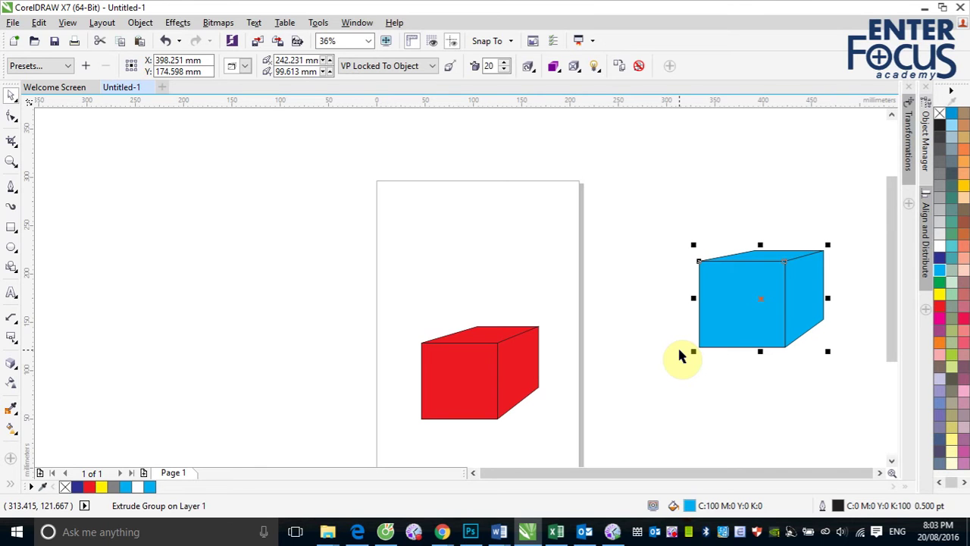
left_click(751, 318)
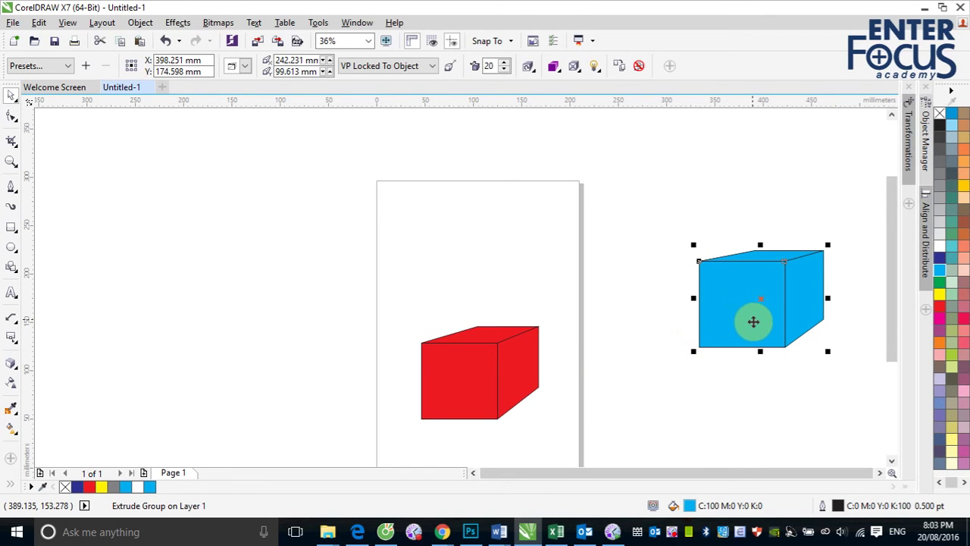
left_click_drag(753, 320, 739, 169)
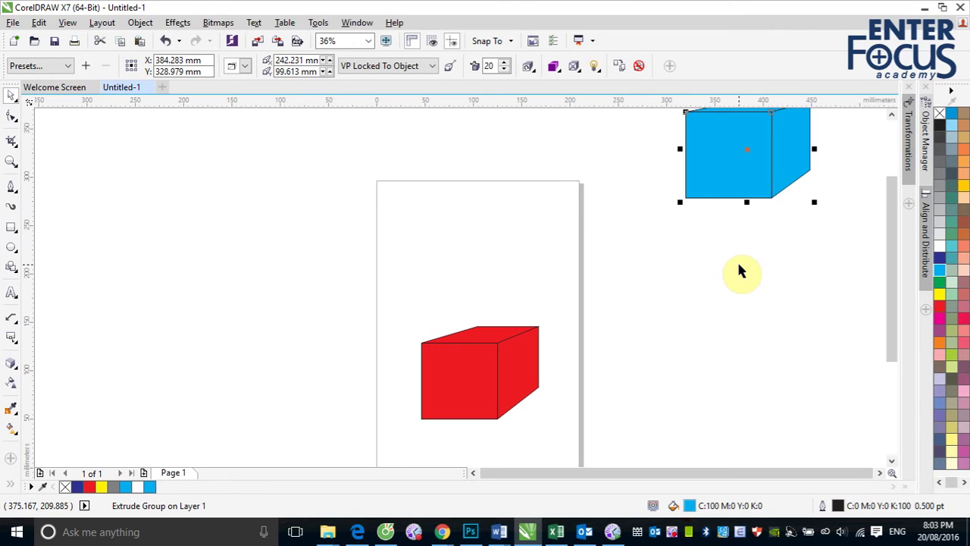
left_click_drag(700, 177, 469, 266)
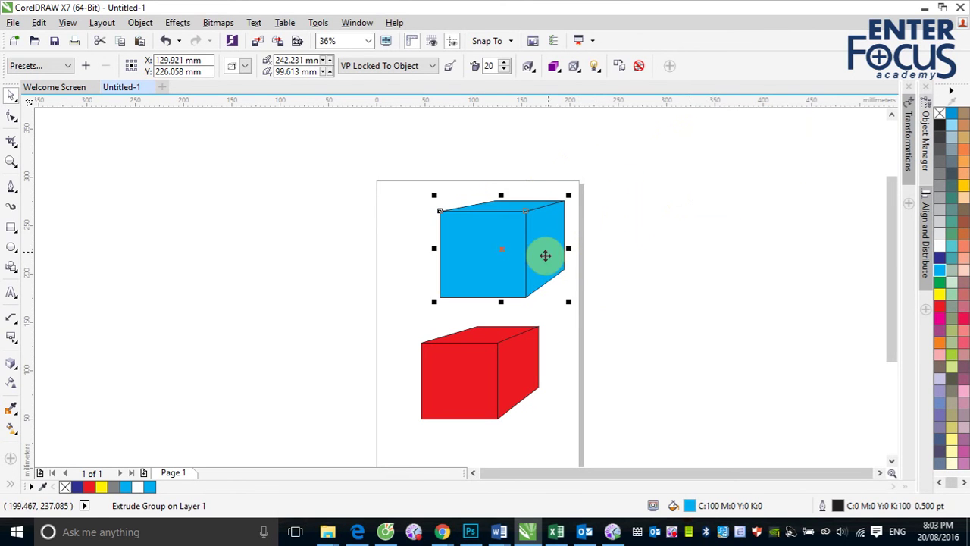
- Set the cyan box's extrusion vanishing point to VP Locked To Page
double_click(545, 255)
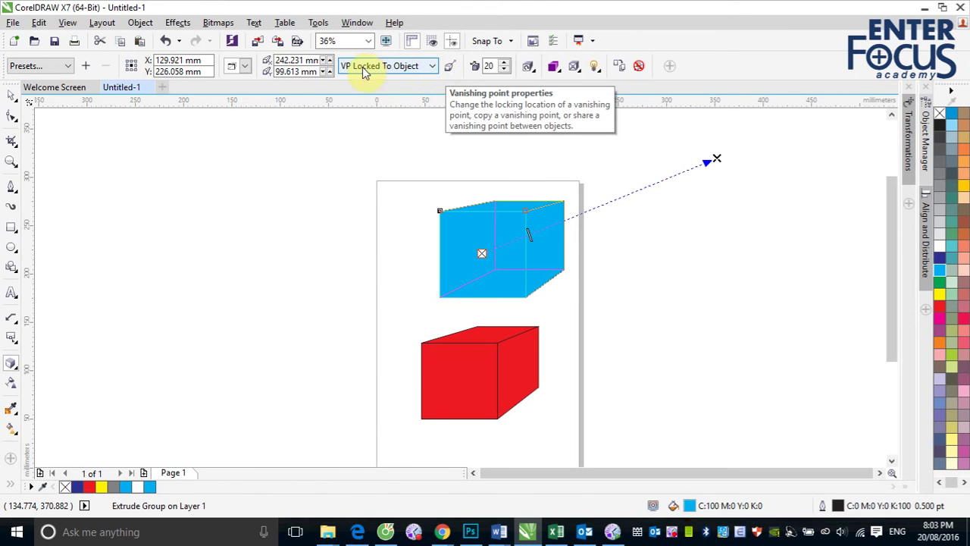
left_click(432, 67)
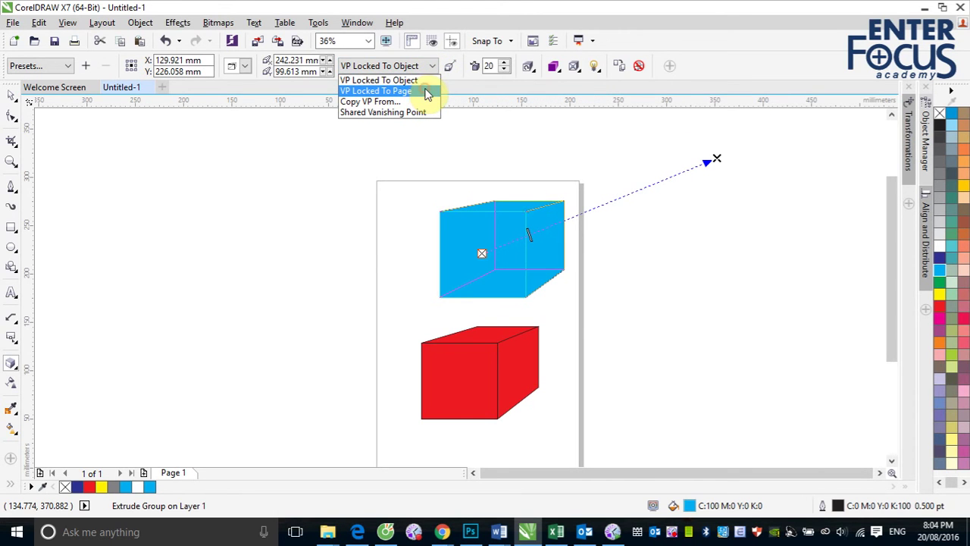
left_click(426, 91)
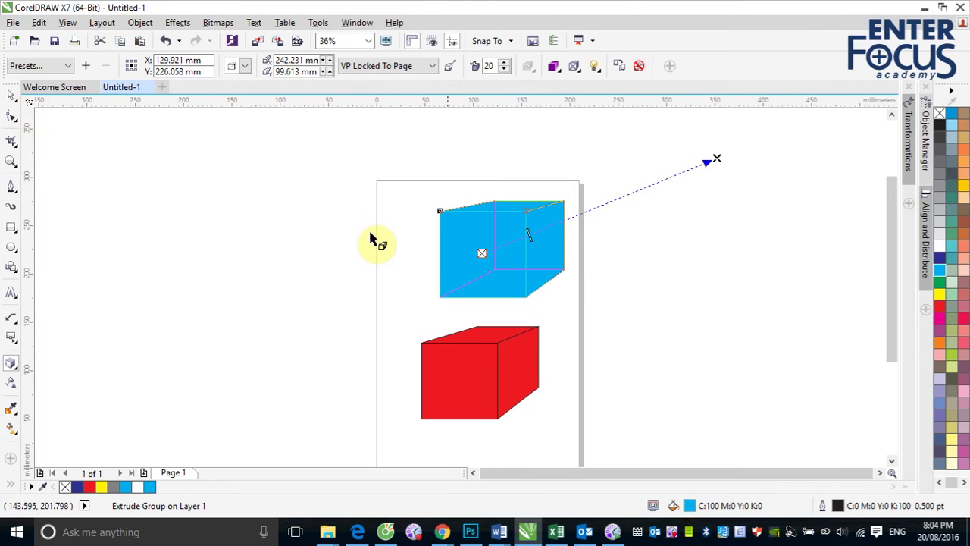
left_click(11, 97)
- Move the cyan box sideways from the upper page to well beyond the page's right edge
left_click_drag(502, 269, 460, 267)
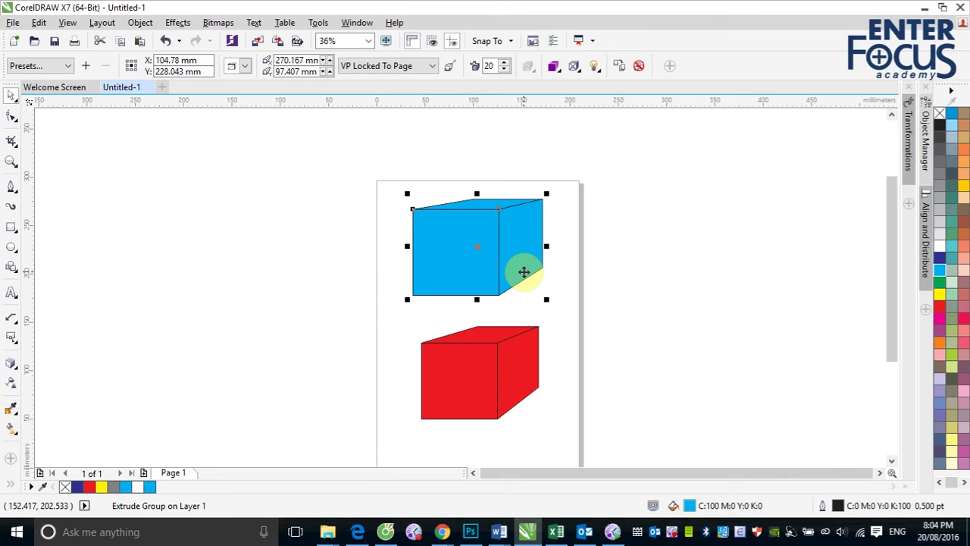
left_click_drag(472, 265, 711, 260)
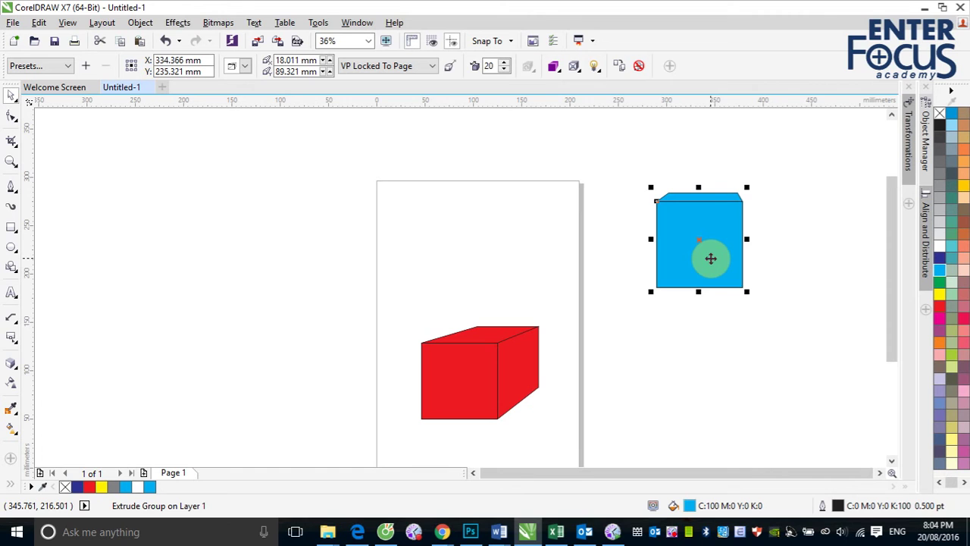
left_click_drag(687, 262, 835, 254)
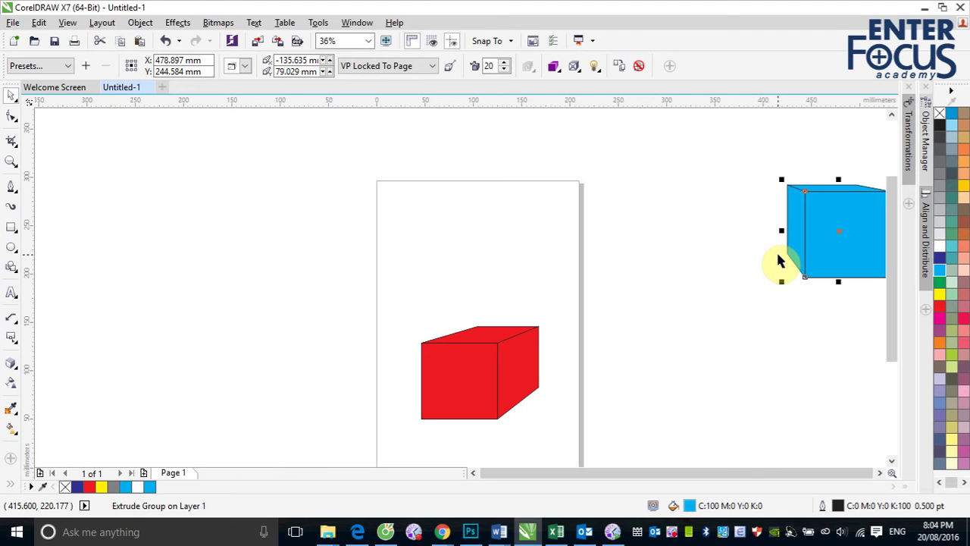
- Move the cyan box up in stages until it sits well above the level of the page
left_click(881, 473)
left_click(880, 473)
left_click_drag(674, 222, 683, 172)
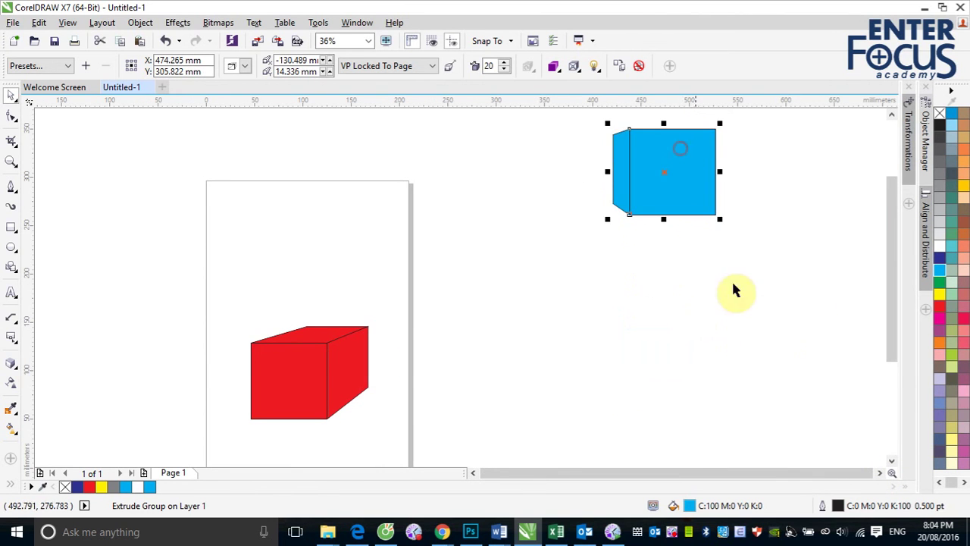
left_click_drag(891, 229, 892, 180)
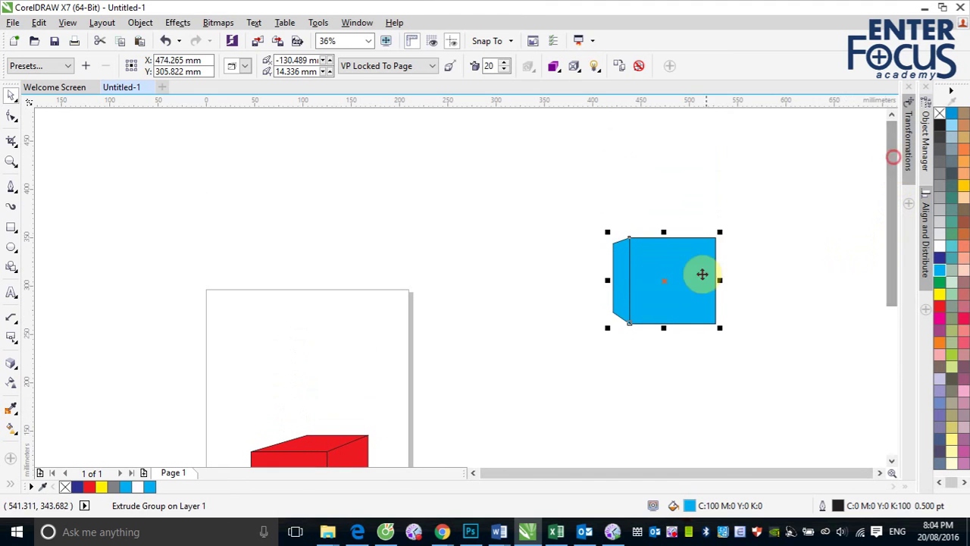
left_click_drag(700, 273, 697, 172)
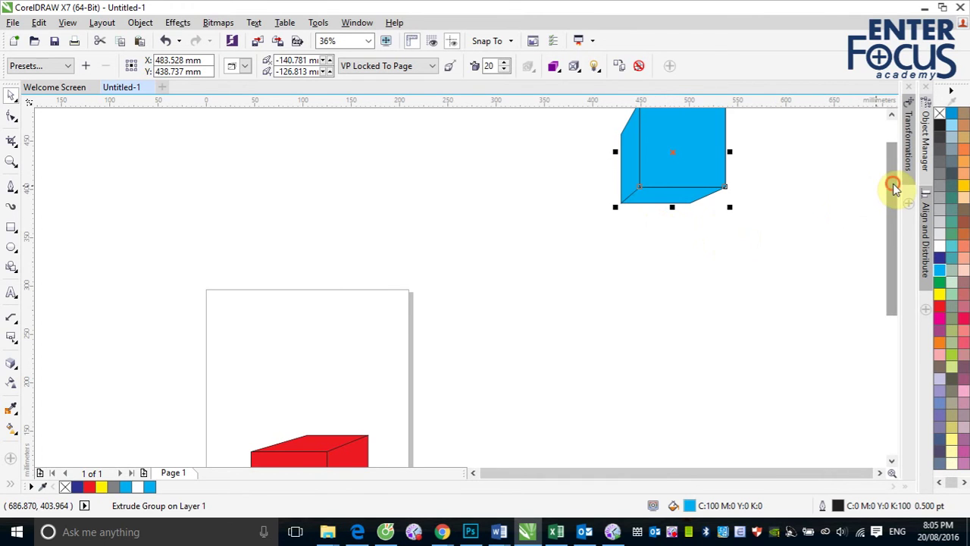
- Bring the cyan box back onto the page and place it on top of the red box
left_click_drag(892, 187, 817, 206)
left_click_drag(689, 123, 334, 377)
mouse_move(351, 342)
left_mouse_down()
mouse_move(342, 342)
mouse_move(346, 352)
left_mouse_up()
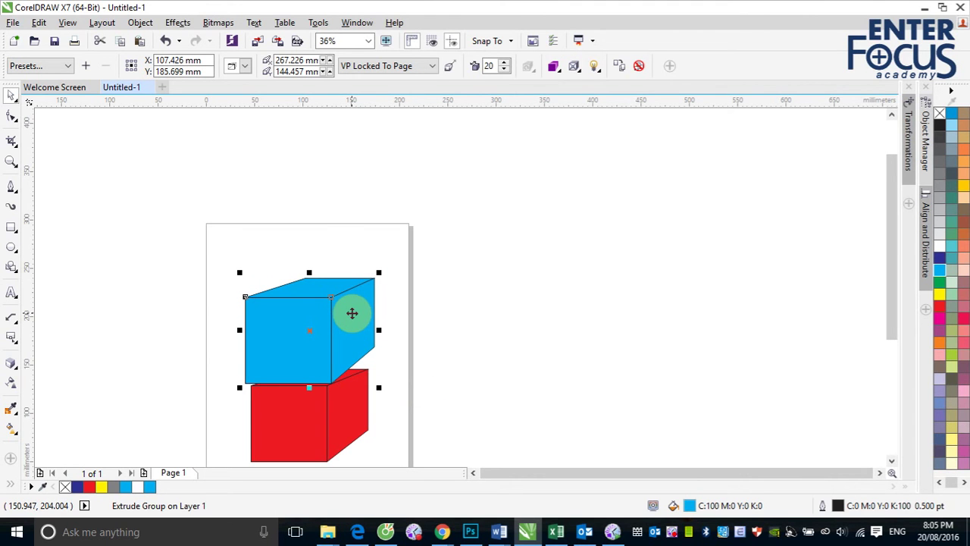
- Move the red box off the page to its right, restack the cyan box on top, and select both
left_click(351, 429)
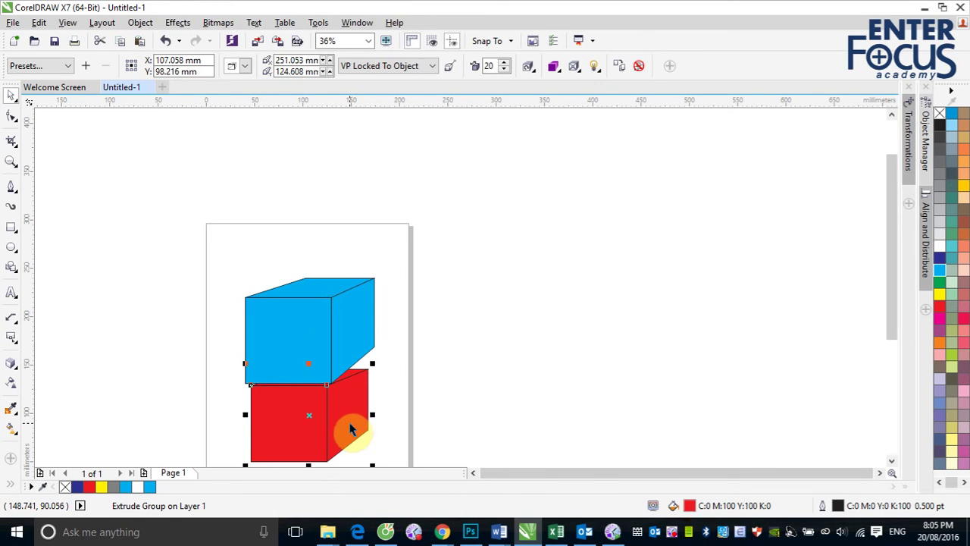
left_click_drag(351, 429, 797, 389)
left_click(309, 328)
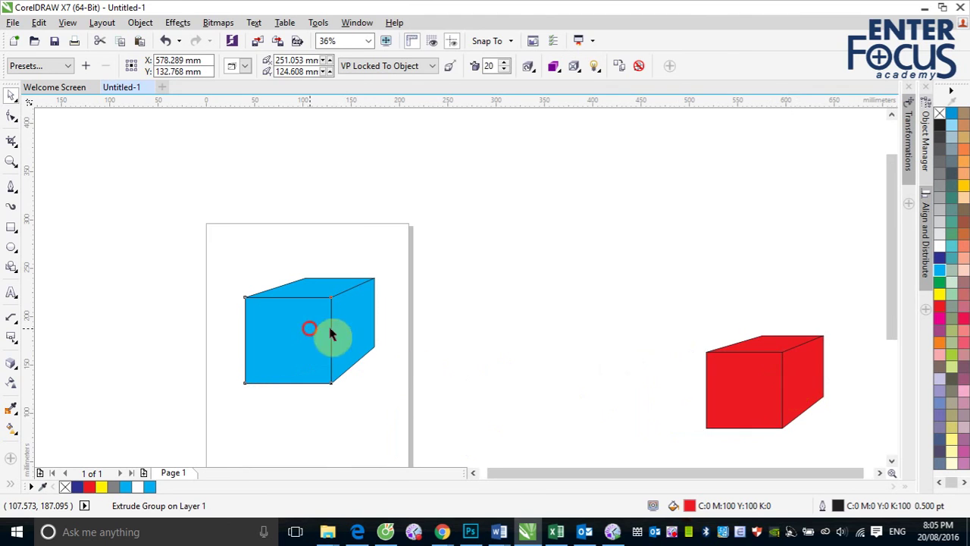
left_click_drag(330, 335, 869, 442)
- Move the stacked pair of boxes to the page's left edge and back to the right of the page
left_click_drag(806, 379, 200, 367)
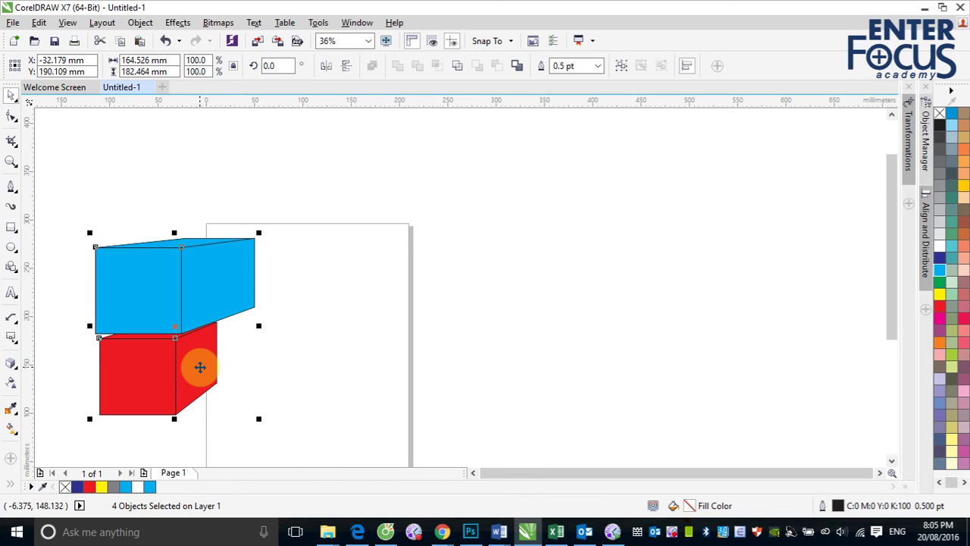
left_click_drag(200, 366, 831, 373)
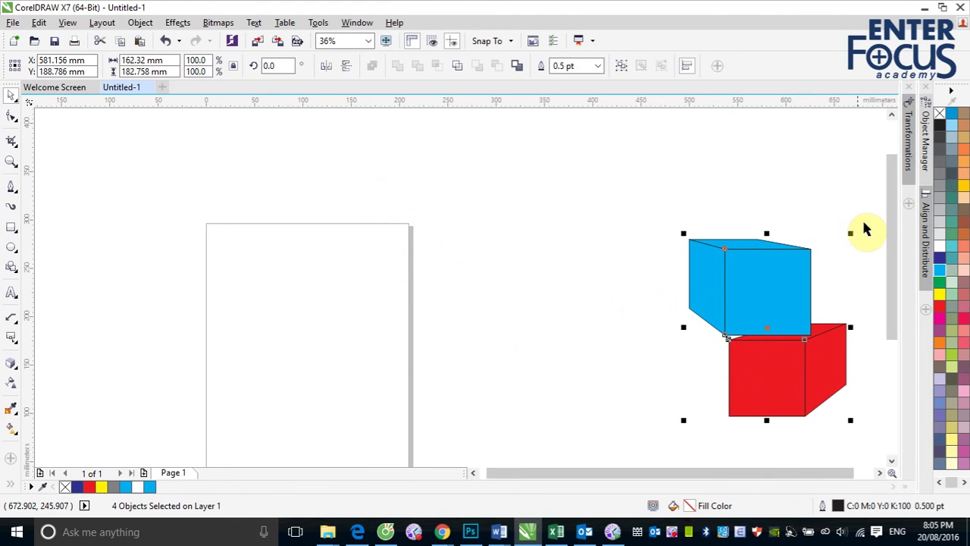
- Copy the cyan box's vanishing point to the red box with Copy VP From
left_click(839, 357)
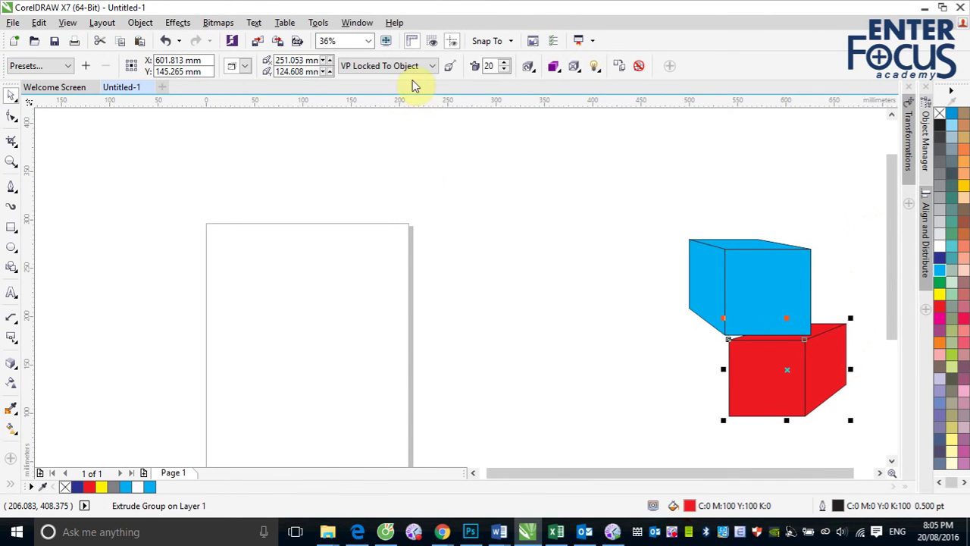
left_click(432, 66)
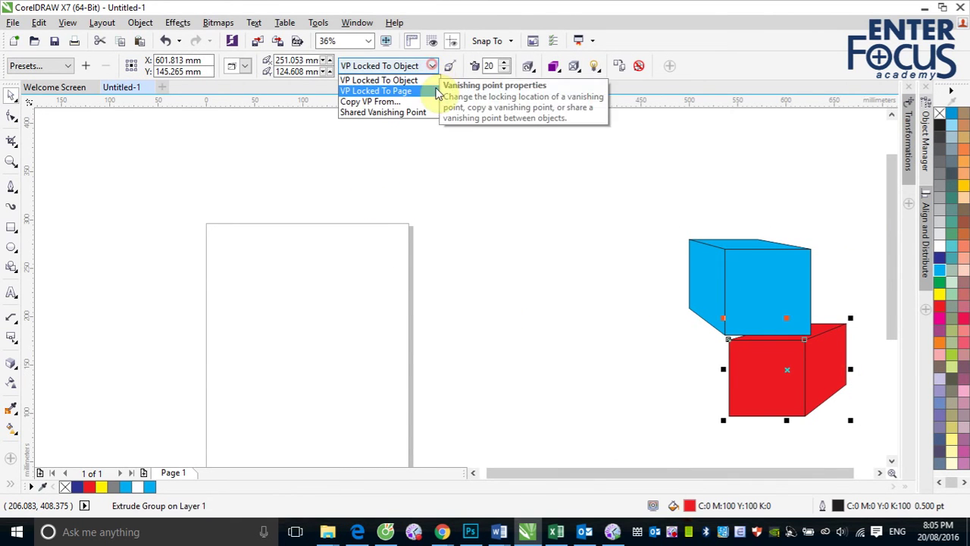
left_click(392, 107)
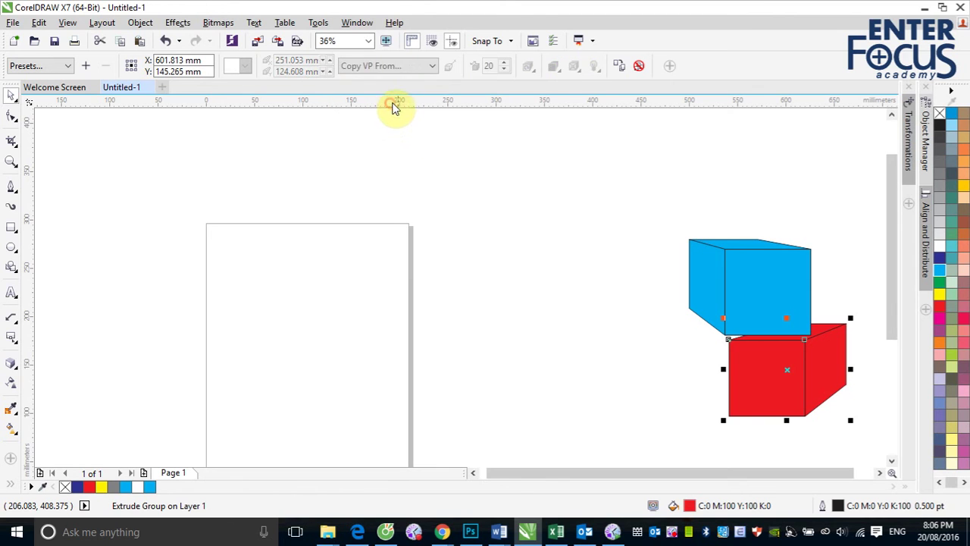
left_click(700, 279)
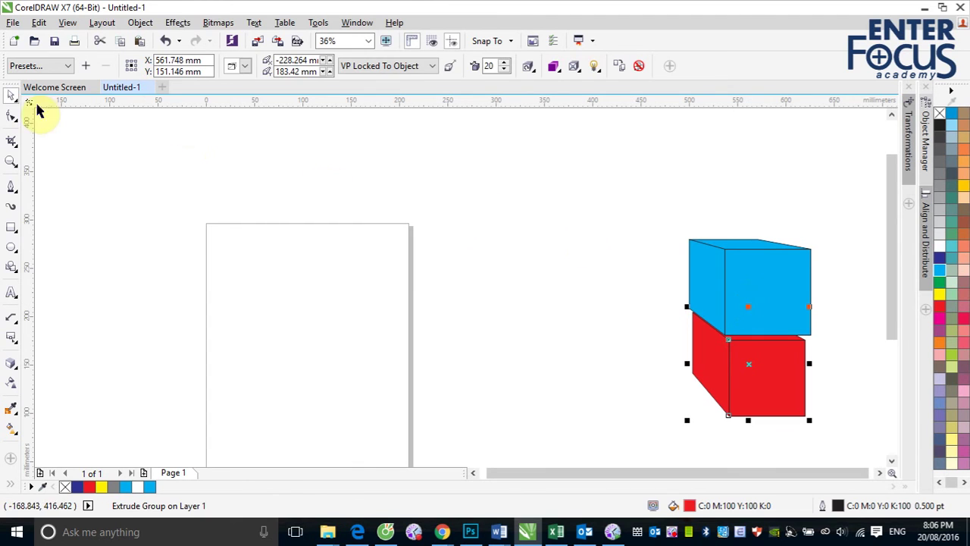
- Move the cyan box's front square so its lower-left corner meets the upper-left corner of the red front face
left_click(12, 94)
left_click(382, 205)
left_click(755, 286)
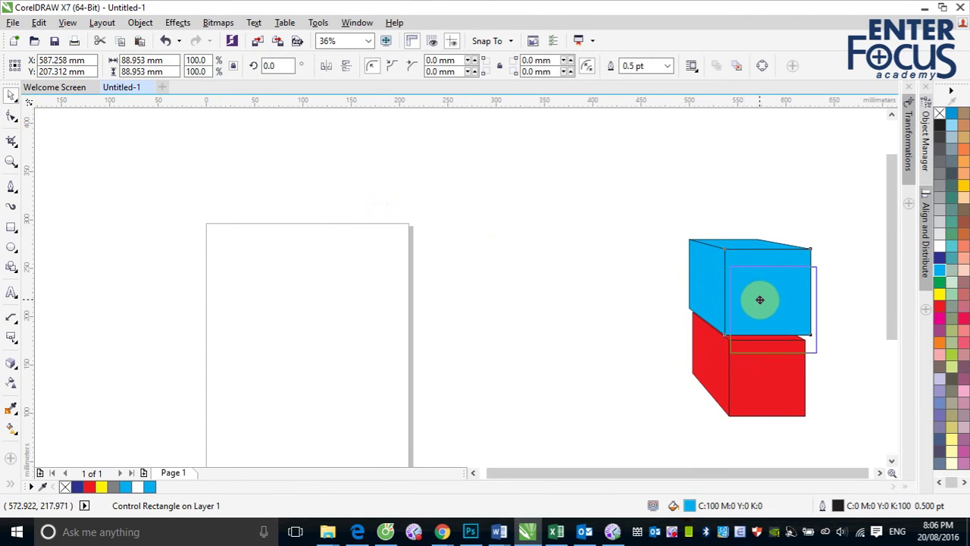
left_click_drag(757, 288, 759, 288)
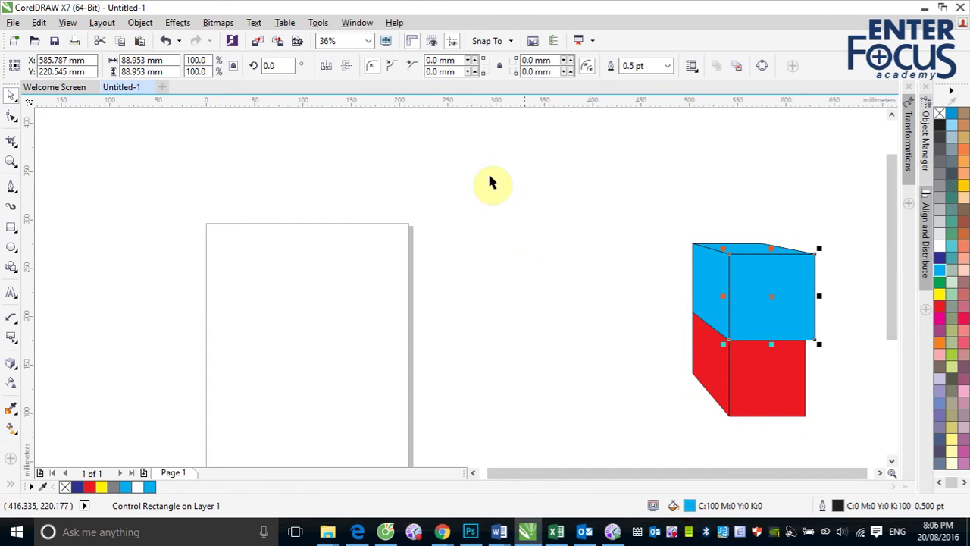
- Make the cyan box use a Shared Vanishing Point with the red box
left_click(746, 317)
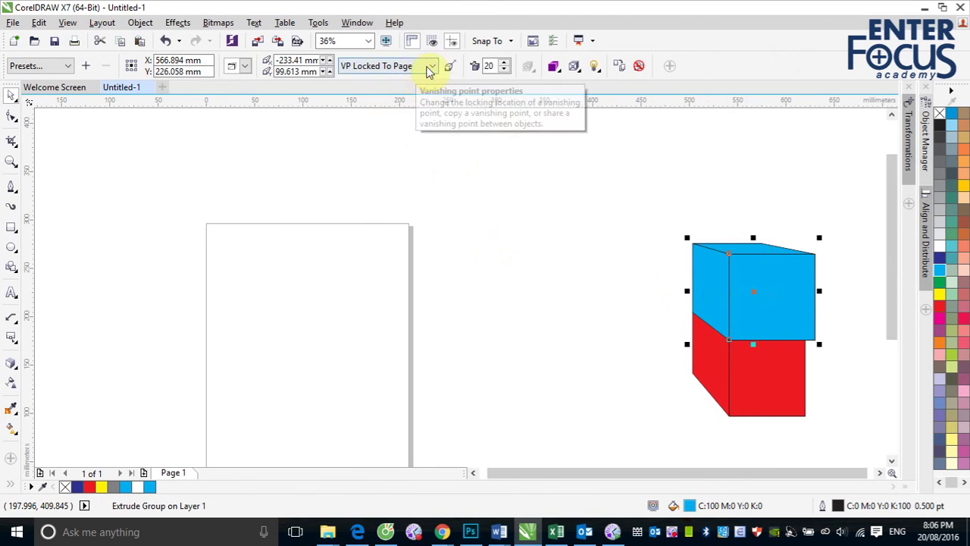
left_click(429, 67)
left_click(402, 112)
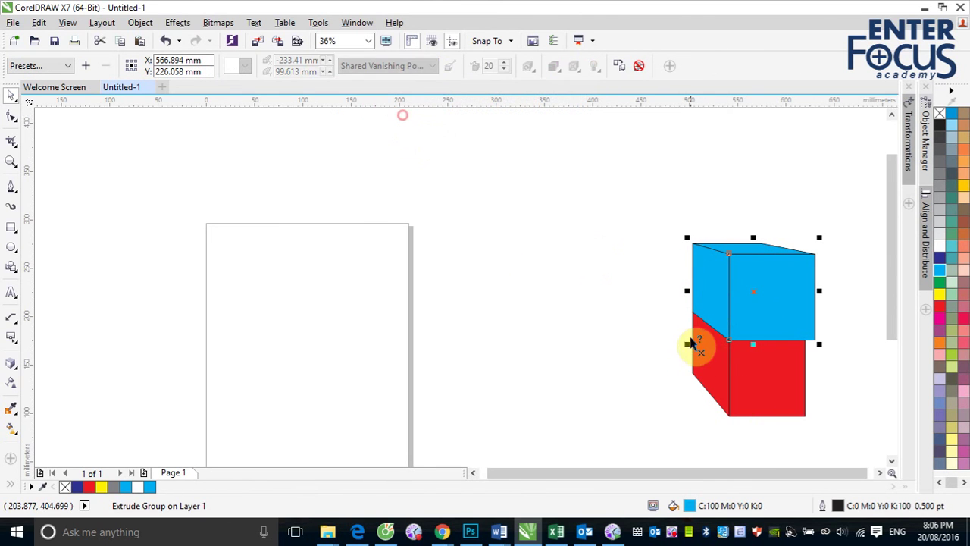
left_click(705, 356)
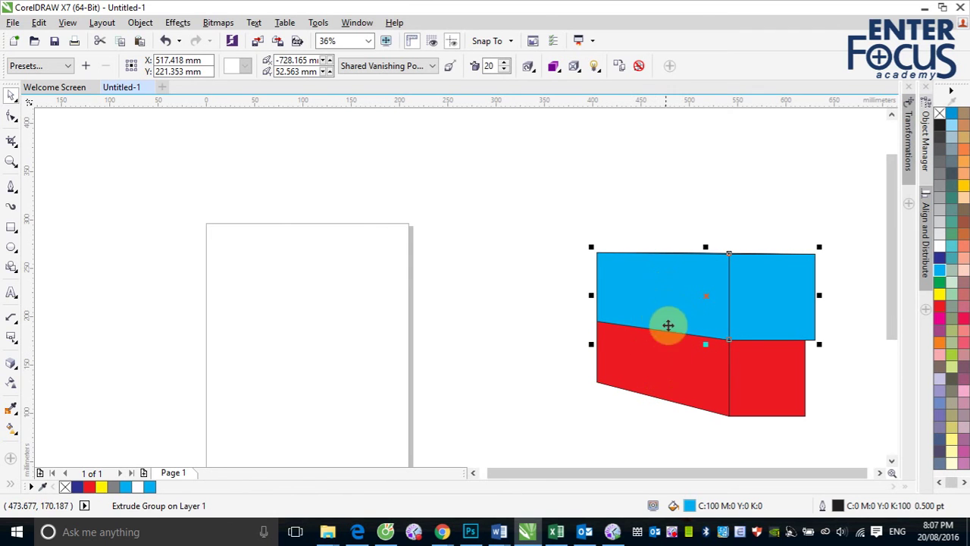
- Select the two boxes and move them together left past the page, then back over the page's upper part
left_click(11, 95)
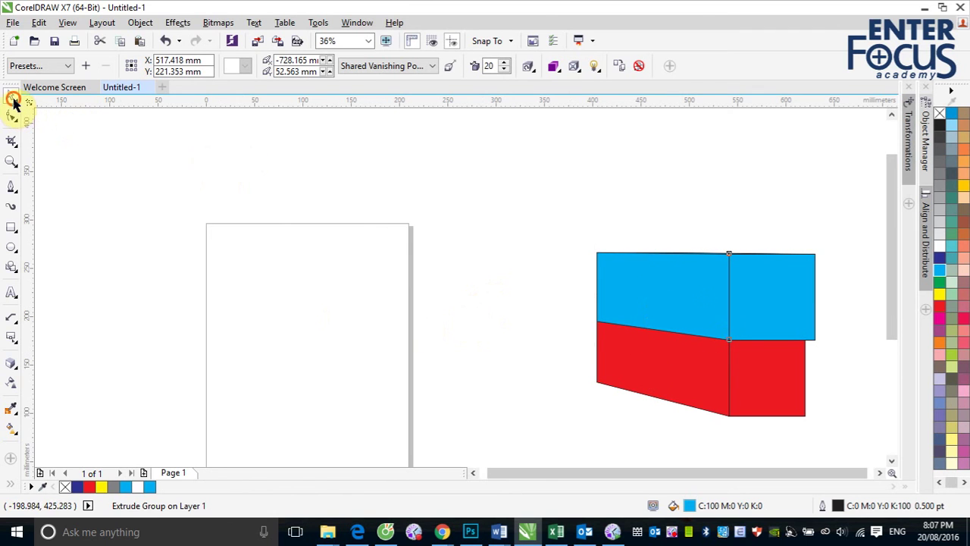
left_click(269, 195)
left_click_drag(703, 212, 826, 426)
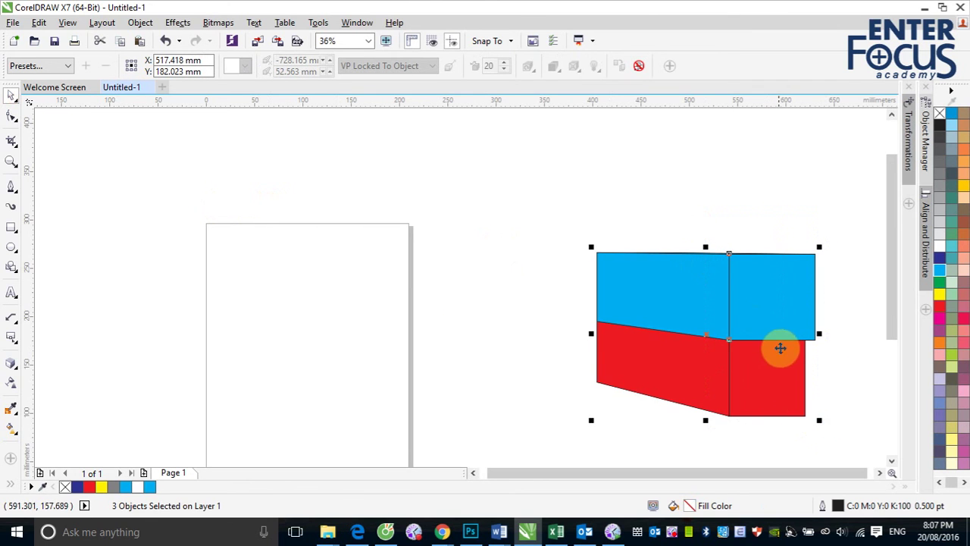
left_click_drag(779, 336, 94, 317)
left_click_drag(93, 317, 405, 318)
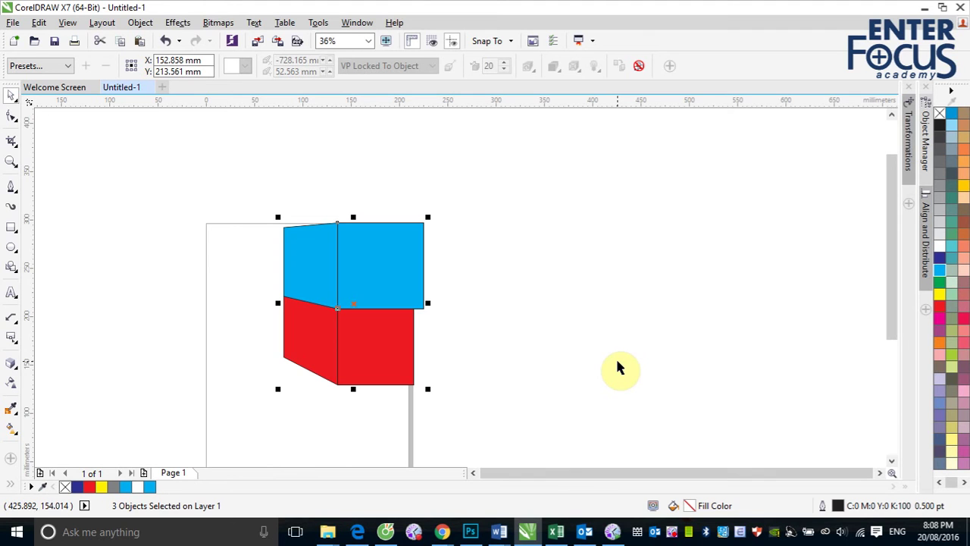
- Select both boxes and delete them from the page
left_click_drag(891, 198, 890, 218)
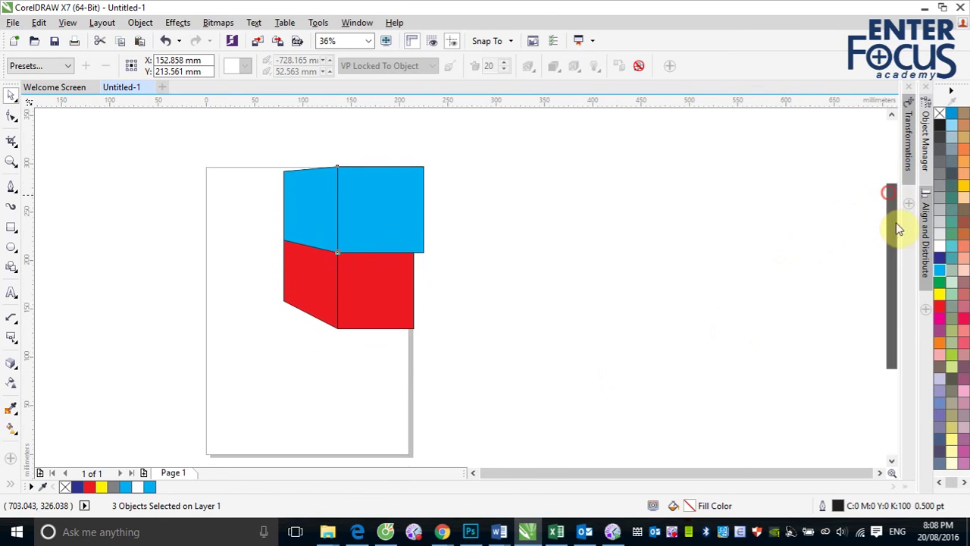
left_click_drag(257, 136, 486, 388)
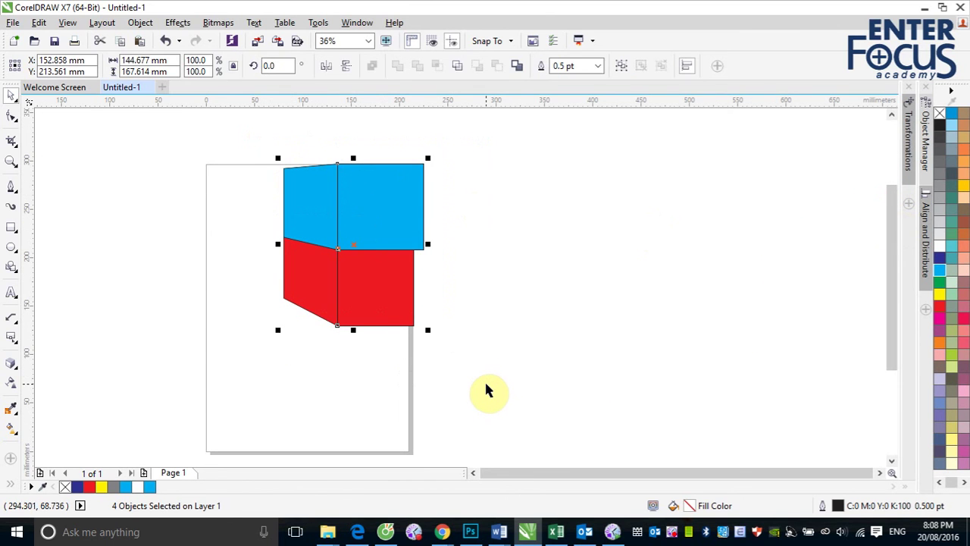
key("Delete")
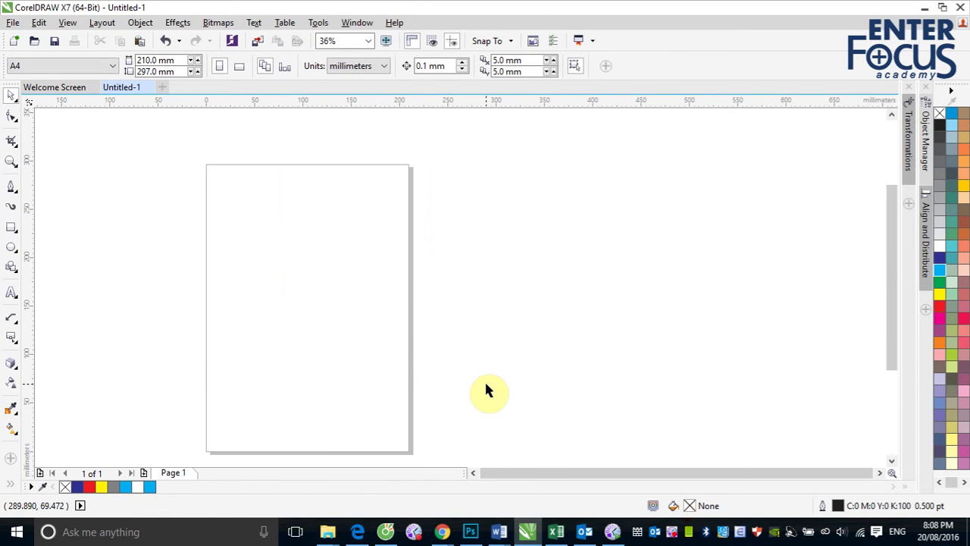